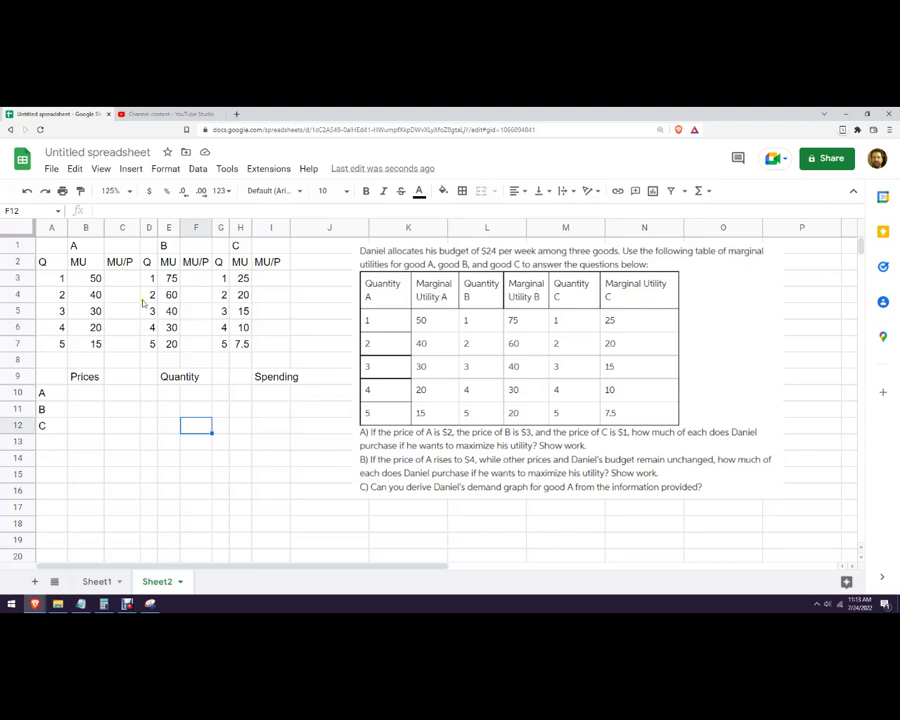
Step: Enter prices 2, 3 and 1 for goods A, B and C in B10:B12
{"action": "left_click", "coordinate": [118, 262]}
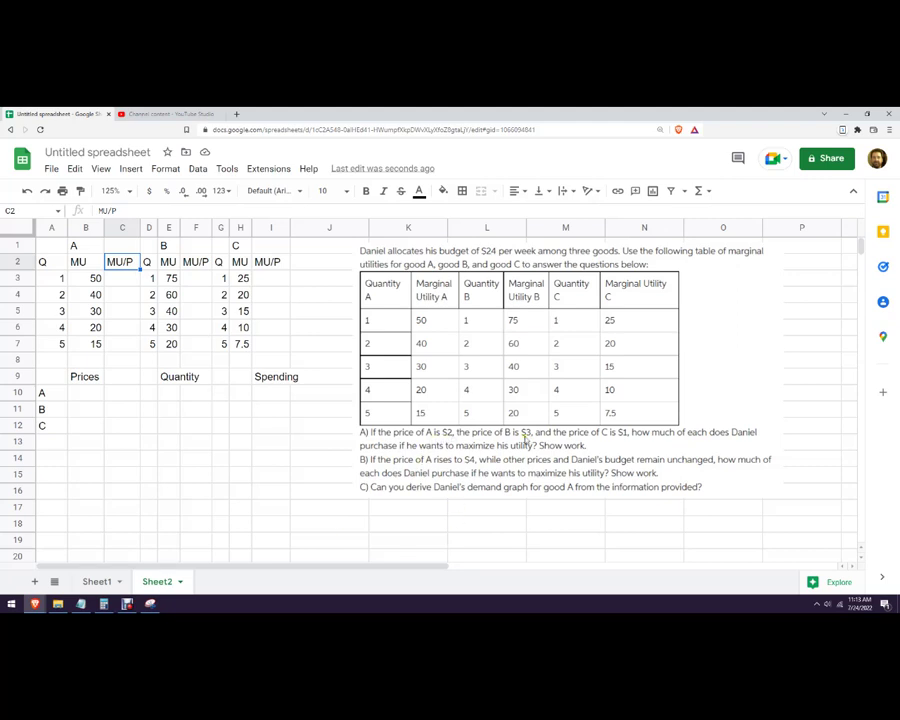
{"action": "left_click", "coordinate": [88, 393]}
{"action": "type", "text": "2"}
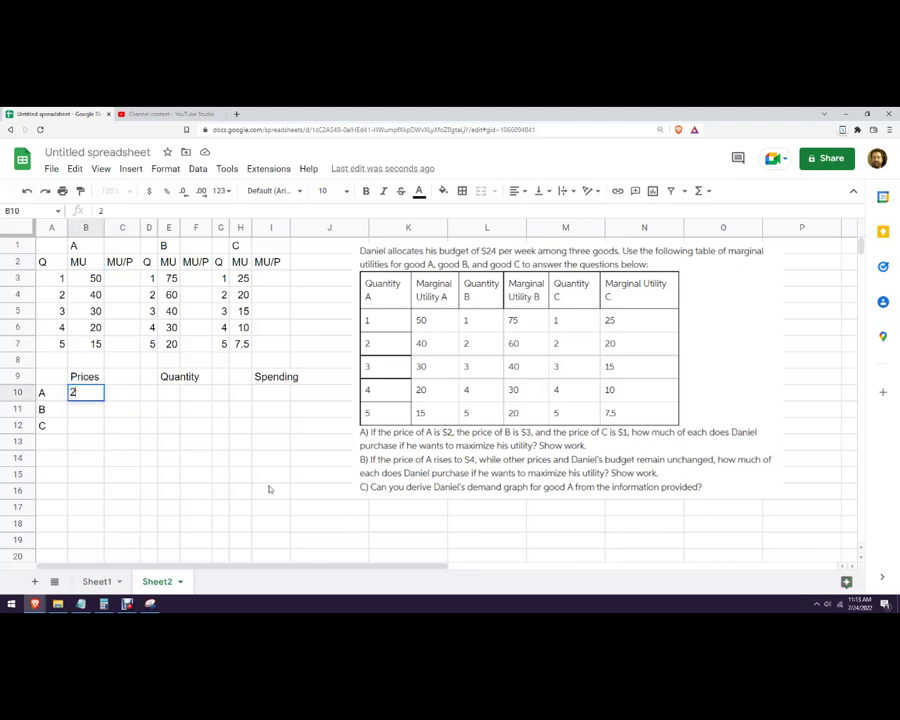
{"action": "key", "text": "Return"}
{"action": "type", "text": "3"}
{"action": "key", "text": "Return"}
{"action": "type", "text": "1"}
{"action": "key", "text": "Return"}
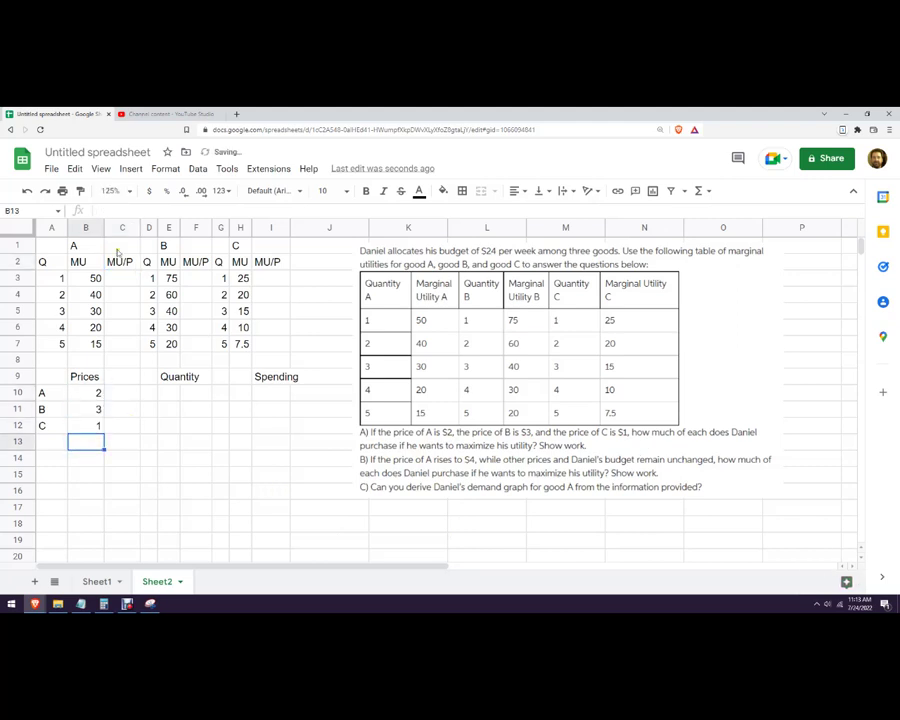
Step: Enter =B3/$B$10 in C3 and autofill good A's MU/P down to C7
{"action": "left_click", "coordinate": [122, 279]}
{"action": "type", "text": "="}
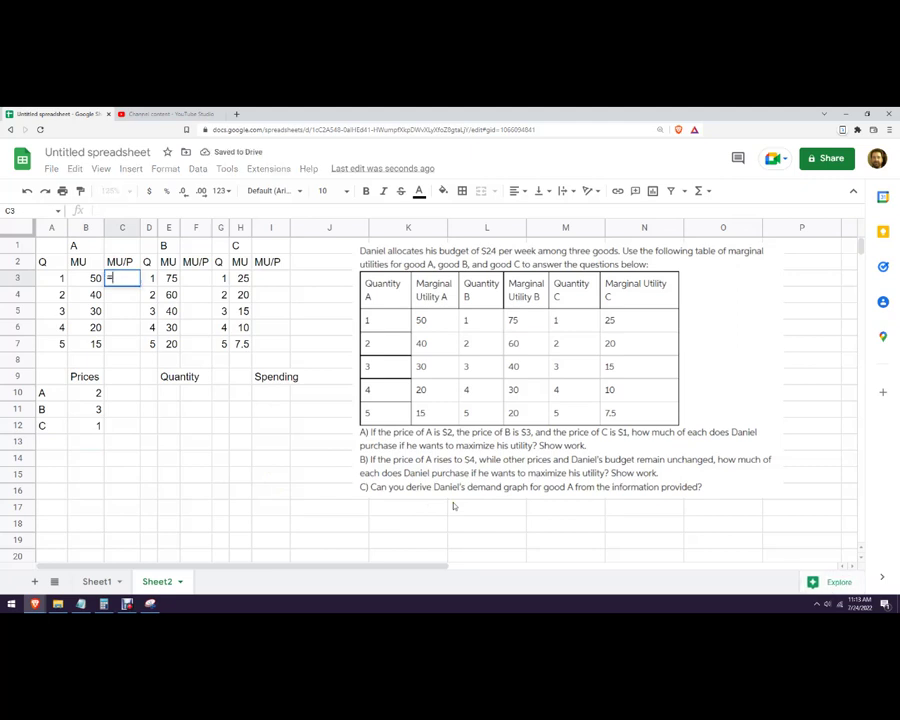
{"action": "left_click", "coordinate": [91, 281]}
{"action": "type", "text": "/"}
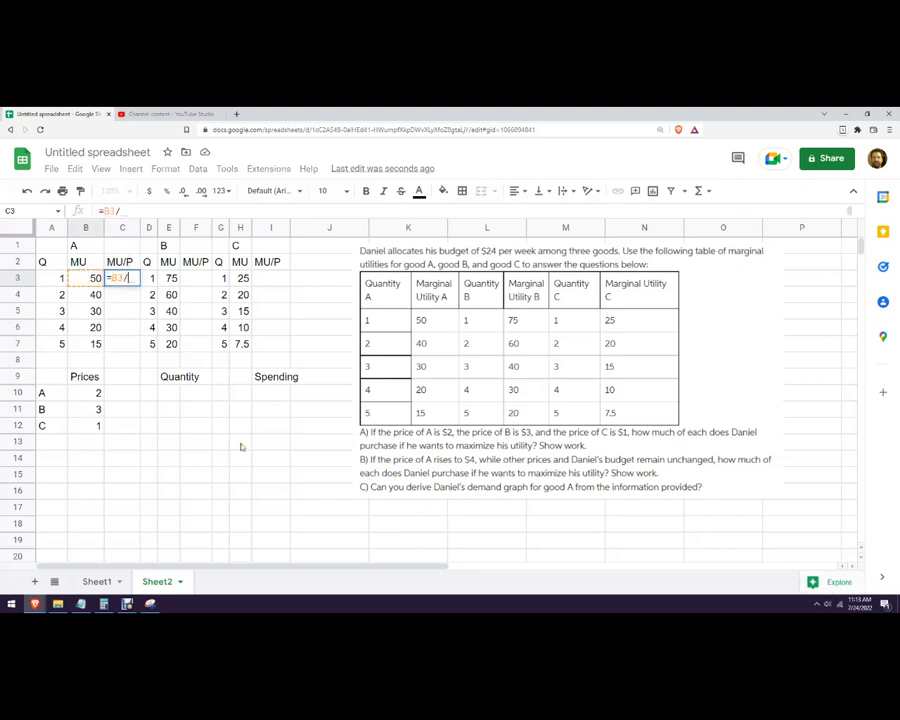
{"action": "left_click", "coordinate": [95, 395]}
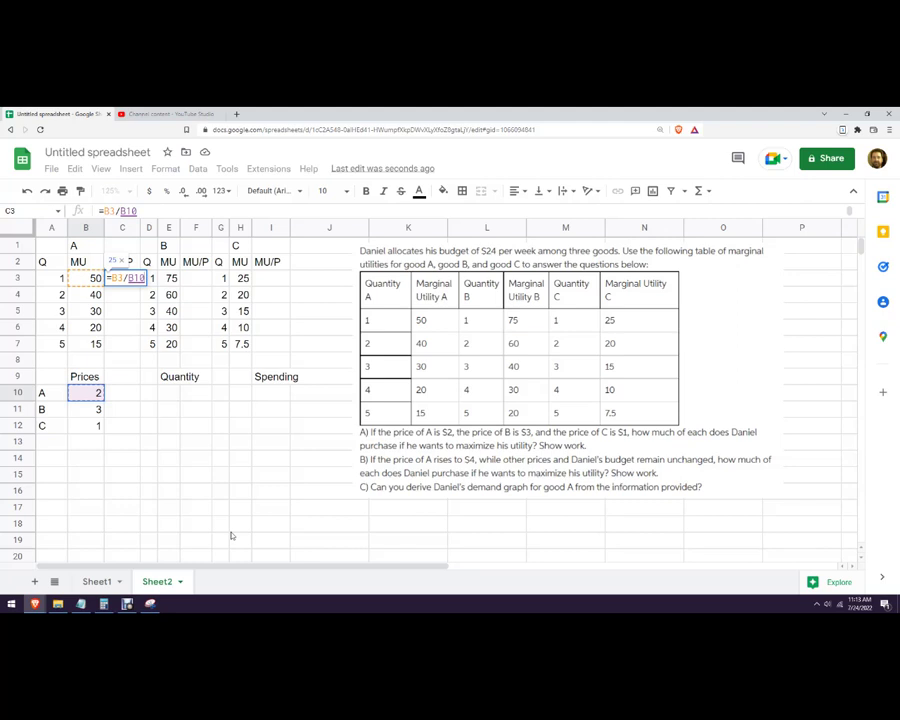
{"action": "key", "text": "F4"}
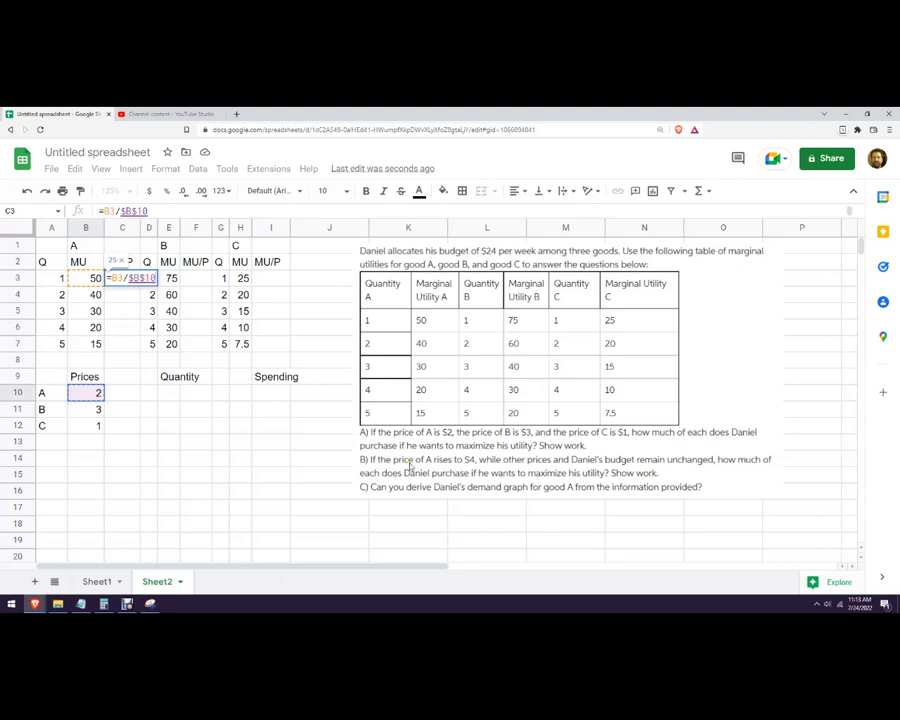
{"action": "key", "text": "Return"}
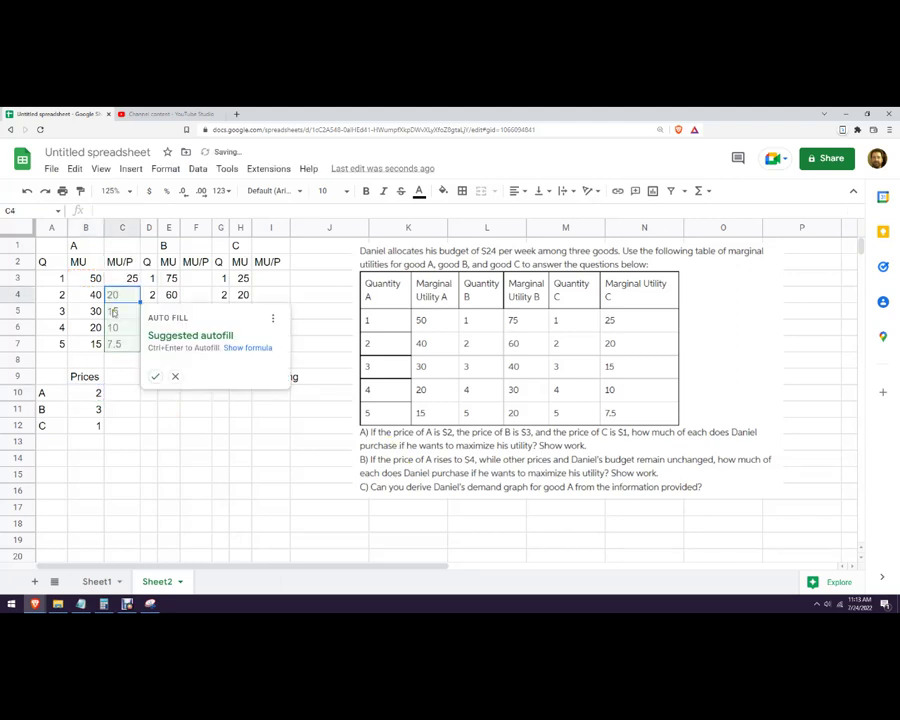
{"action": "left_click", "coordinate": [155, 376]}
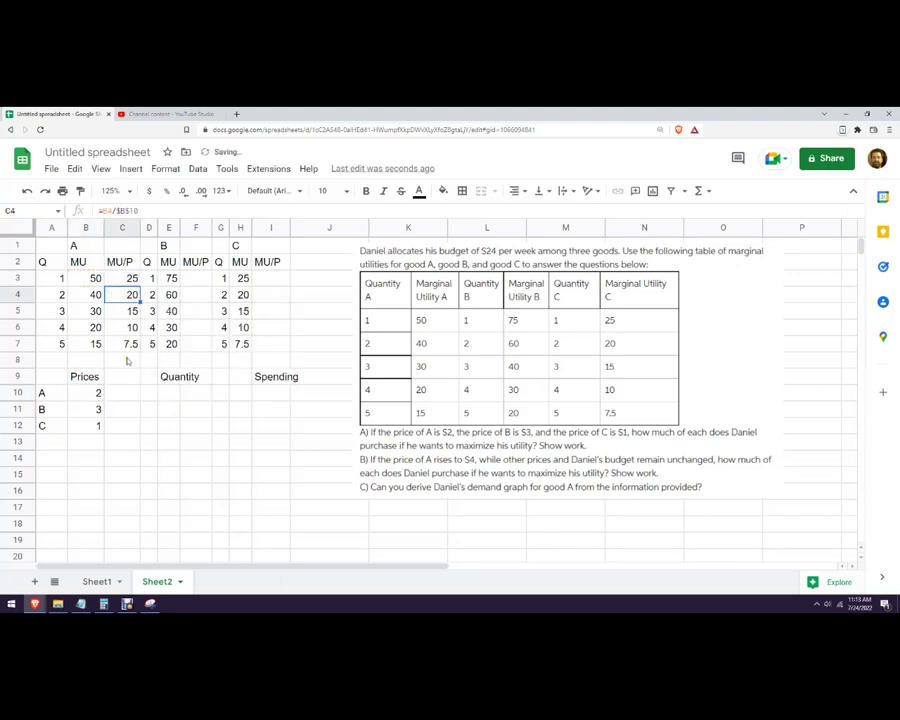
Step: Check the copied MU/P formulas, test a price of 4 for good A, then restore 2
{"action": "left_click", "coordinate": [124, 341]}
{"action": "left_click", "coordinate": [121, 313]}
{"action": "left_click", "coordinate": [125, 294]}
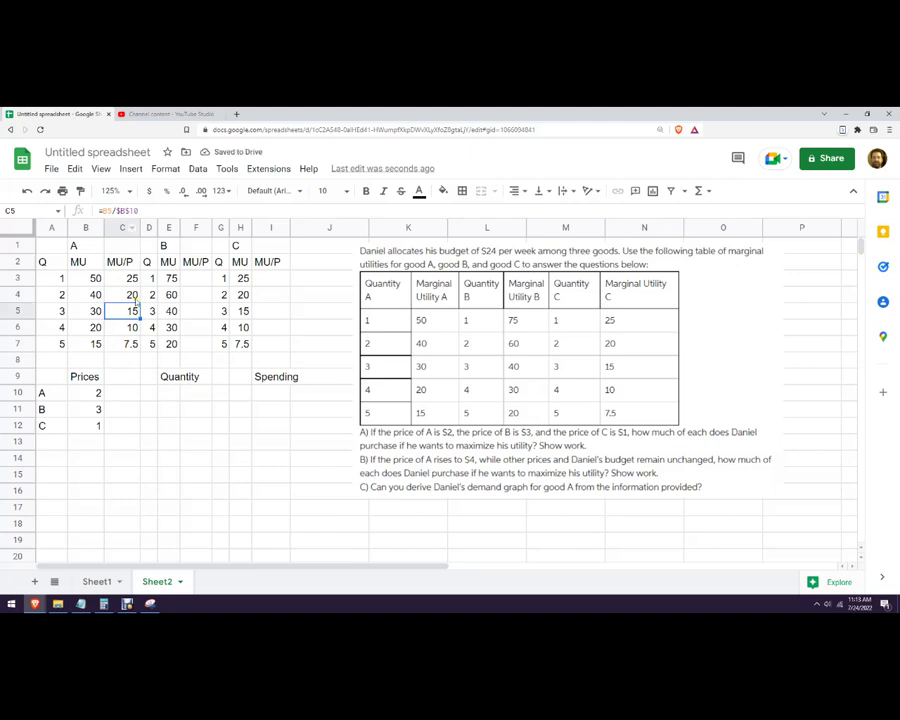
{"action": "left_click", "coordinate": [126, 311]}
{"action": "left_click", "coordinate": [131, 326]}
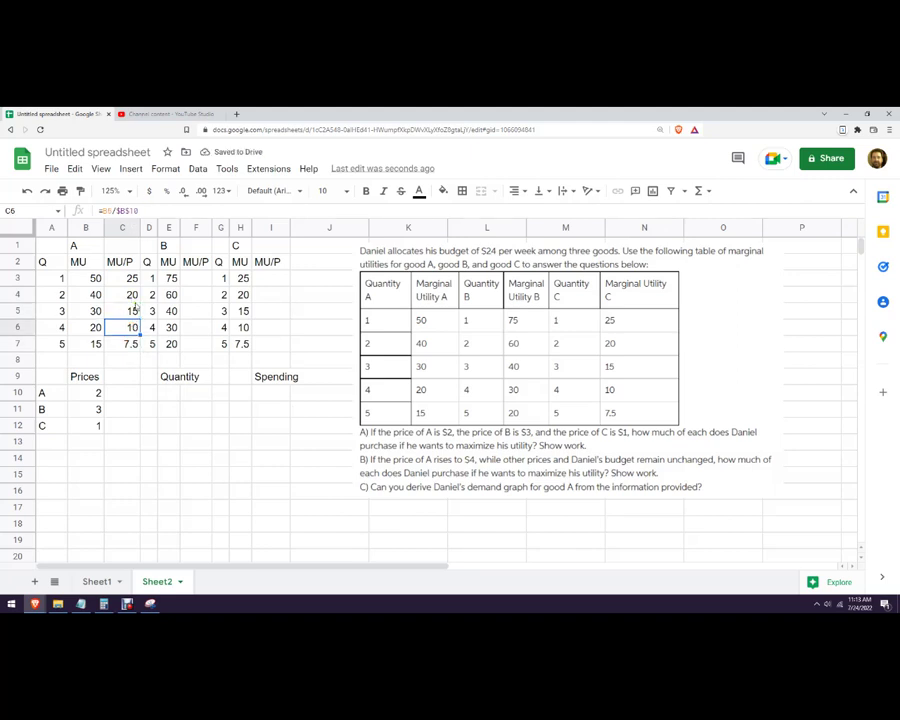
{"action": "left_click", "coordinate": [89, 395]}
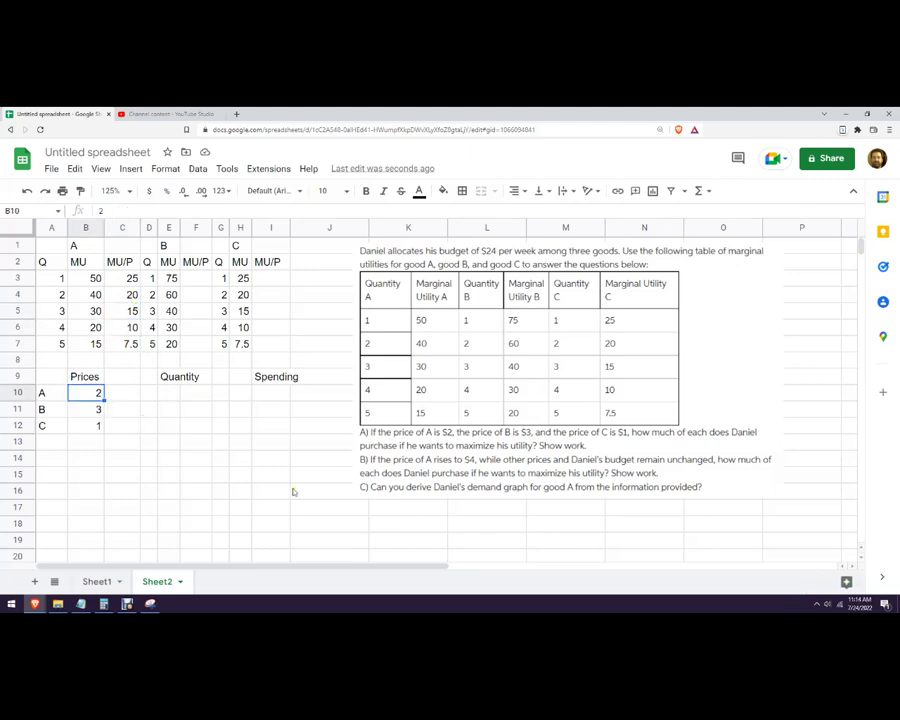
{"action": "type", "text": "4"}
{"action": "key", "text": "Return"}
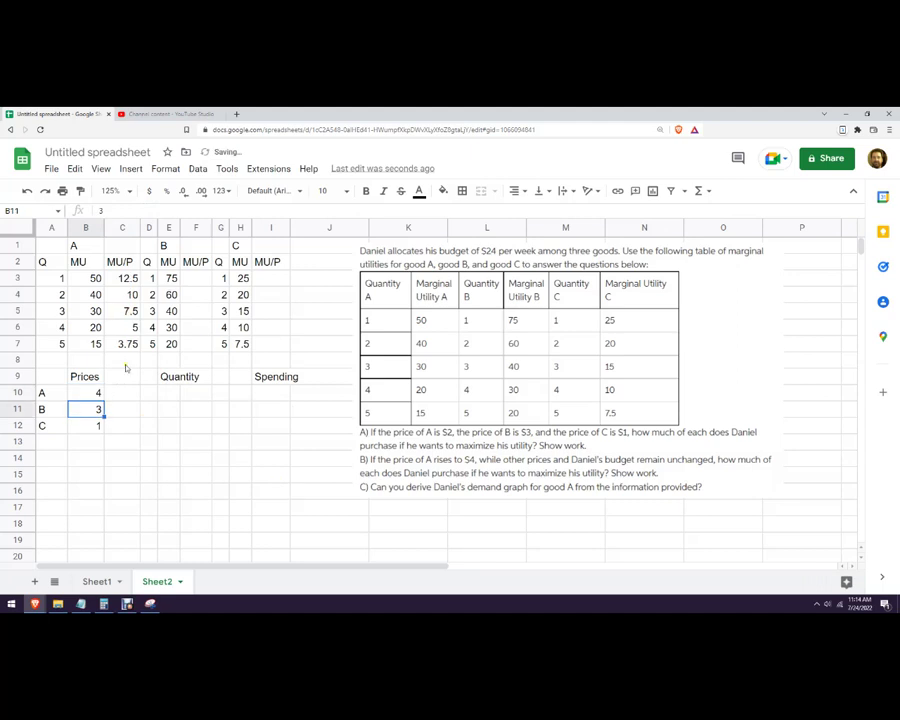
{"action": "left_click", "coordinate": [88, 394]}
{"action": "type", "text": "2"}
{"action": "key", "text": "Return"}
{"action": "left_click", "coordinate": [196, 278]}
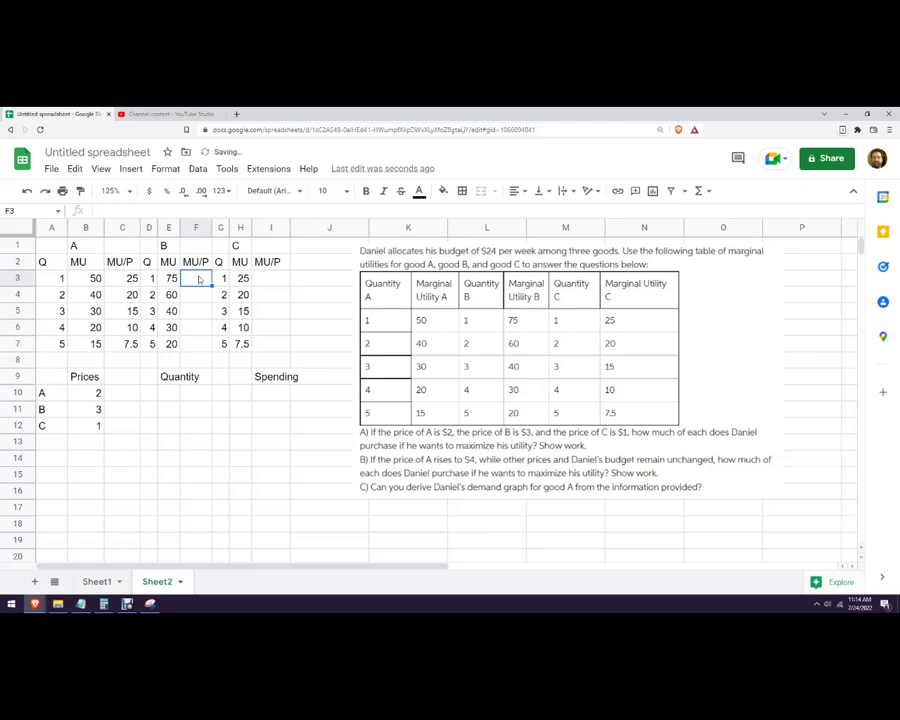
Step: Enter =E3/$B$11 in F3 and autofill good B's MU/P down to F7
{"action": "type", "text": "="}
{"action": "left_click", "coordinate": [172, 279]}
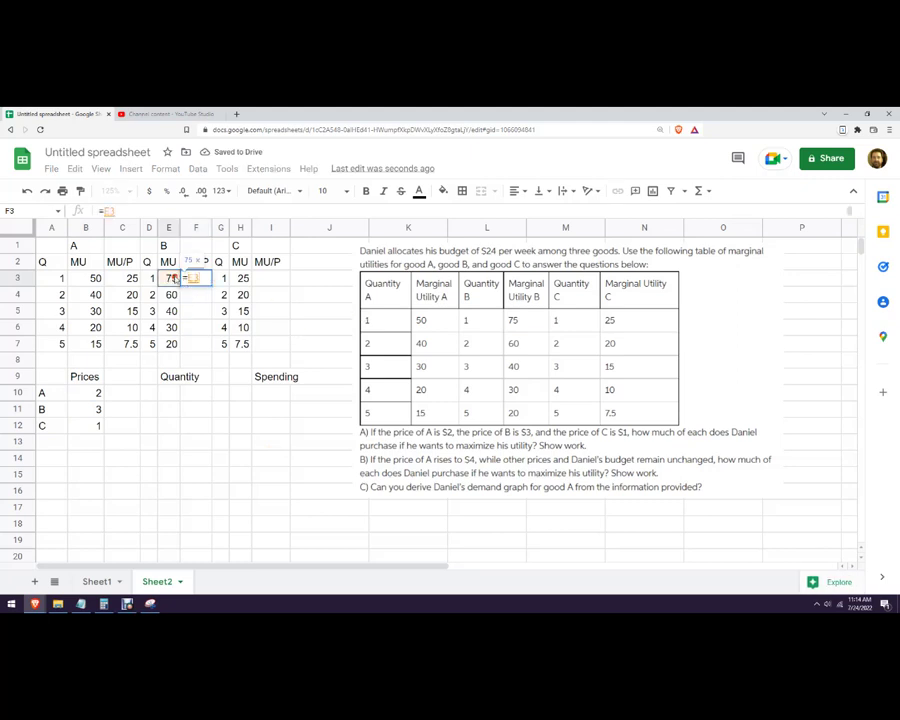
{"action": "type", "text": "/"}
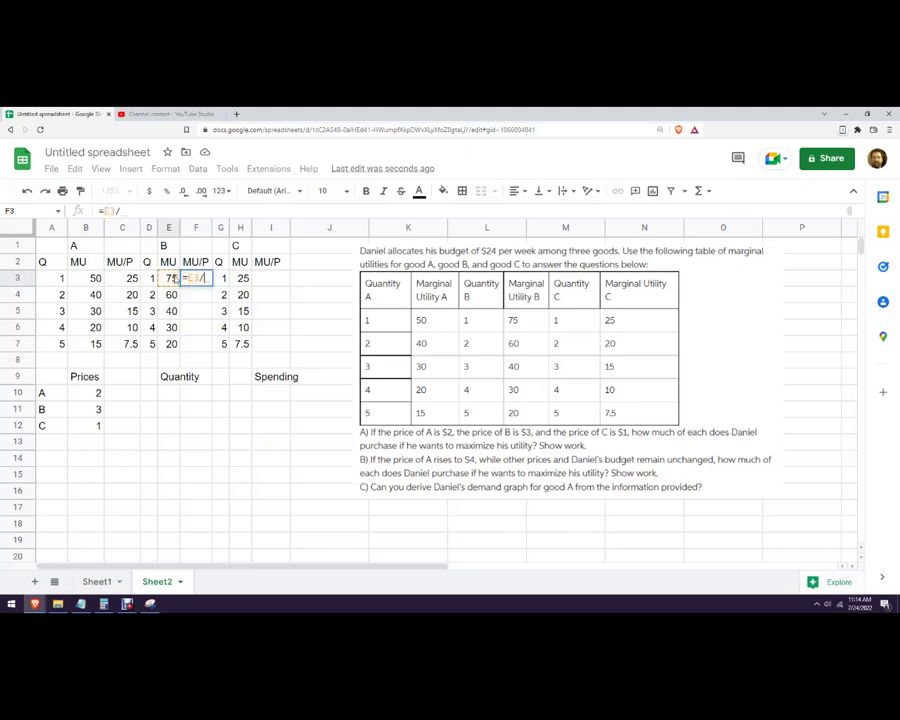
{"action": "left_click", "coordinate": [88, 412]}
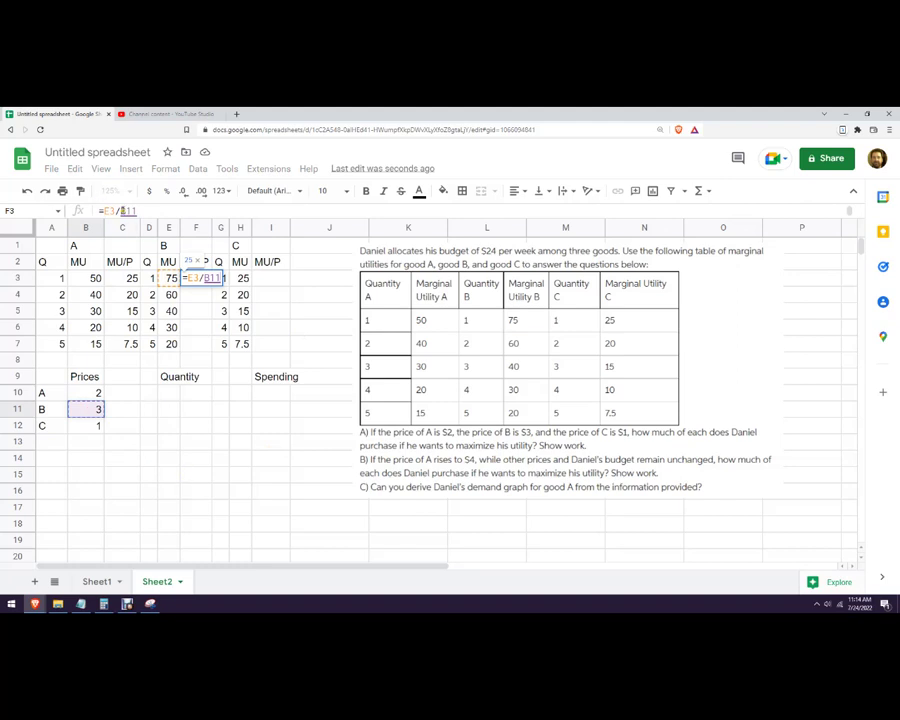
{"action": "type", "text": "$B"}
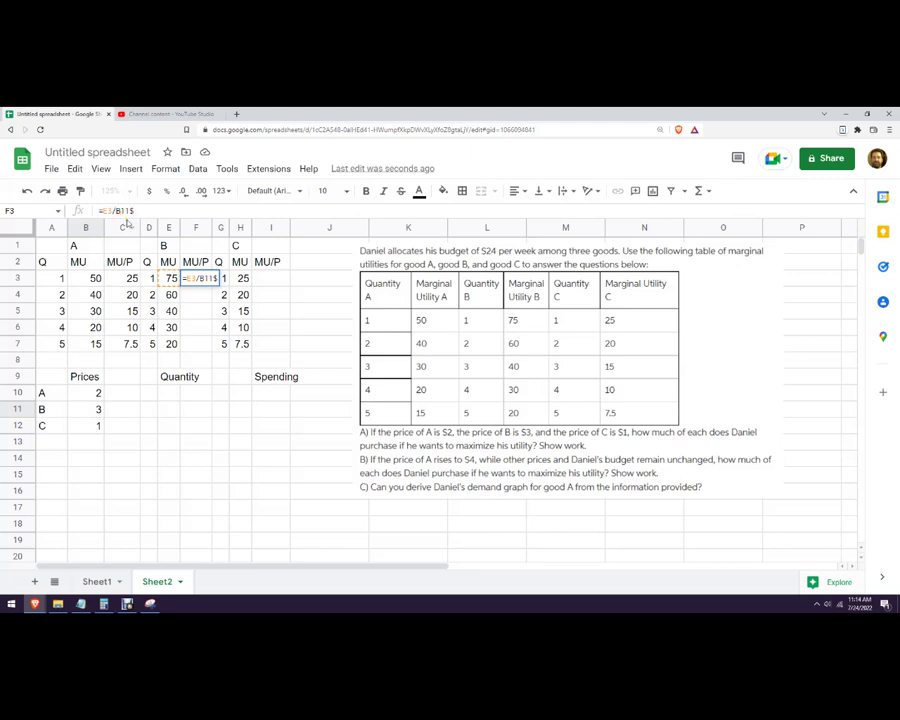
{"action": "type", "text": "$"}
{"action": "key", "text": "BackSpace"}
{"action": "key", "text": "Return"}
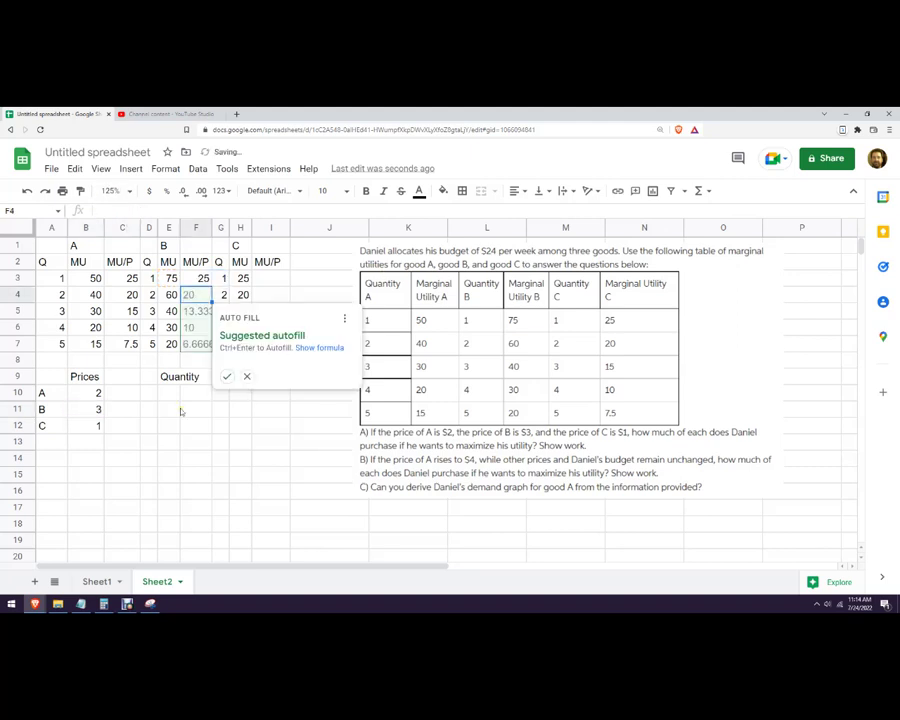
{"action": "left_click", "coordinate": [227, 376]}
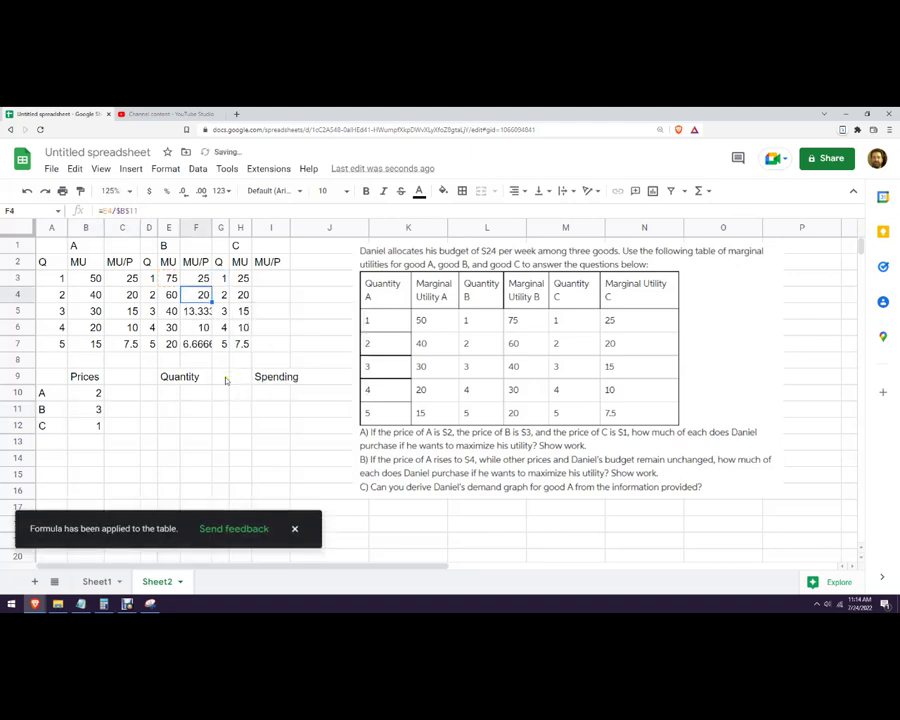
Step: Show good B's MU/P values in F3:F7 to two decimal places
{"action": "left_click", "coordinate": [200, 278]}
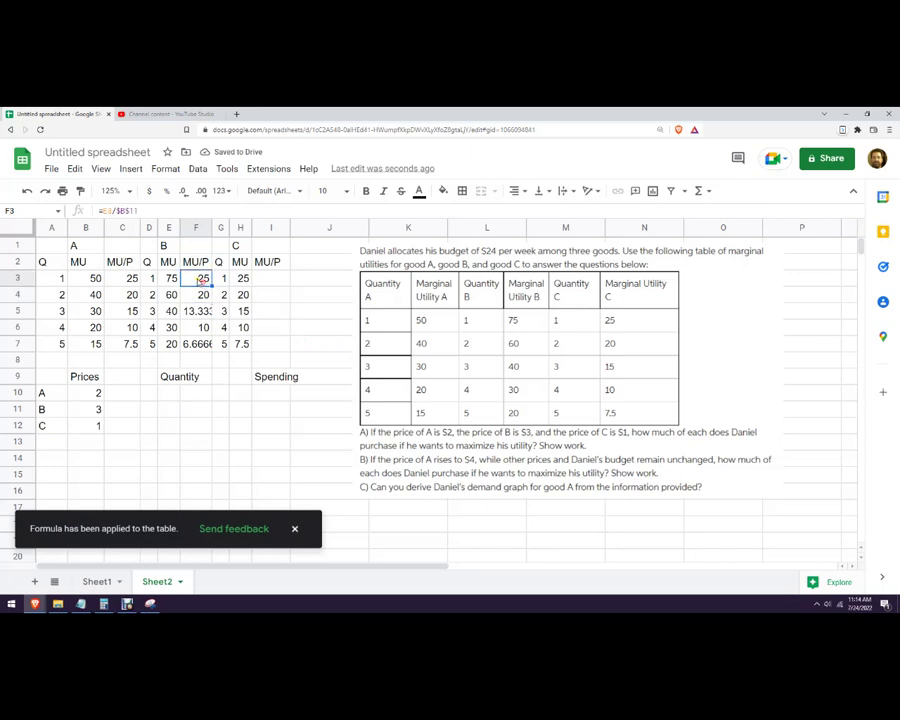
{"action": "left_click_drag", "start_coordinate": [205, 312], "coordinate": [211, 351]}
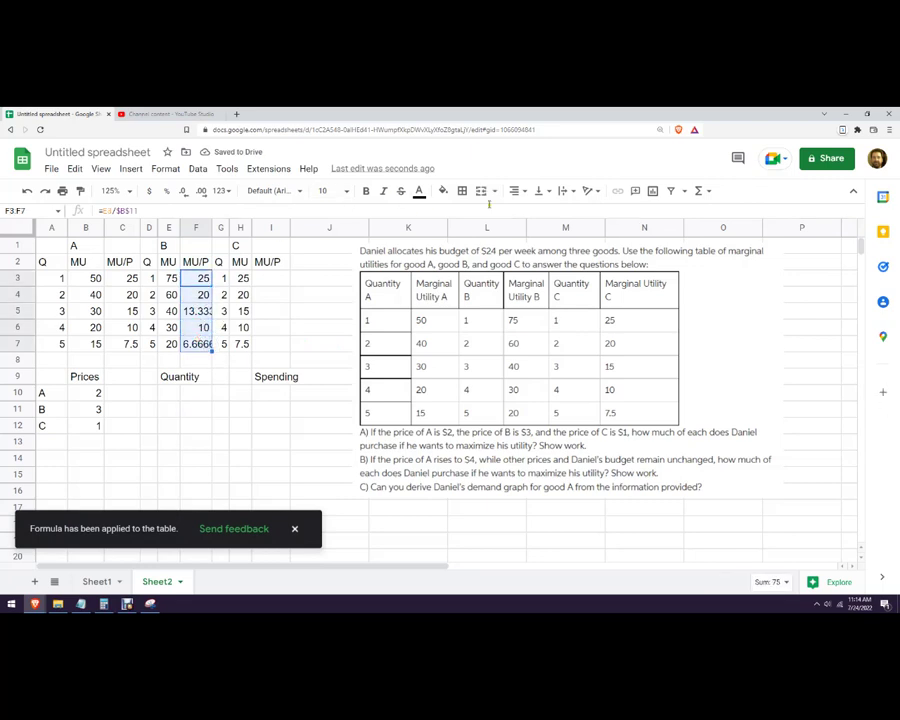
{"action": "left_click", "coordinate": [200, 191]}
{"action": "left_click", "coordinate": [200, 191]}
{"action": "left_click", "coordinate": [268, 325]}
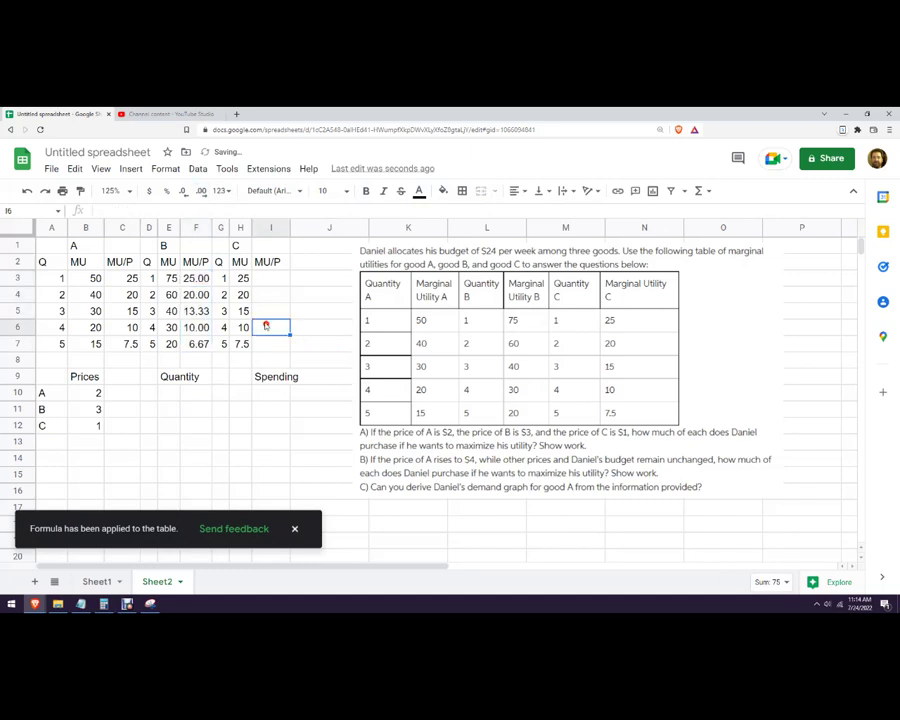
{"action": "left_click", "coordinate": [267, 281]}
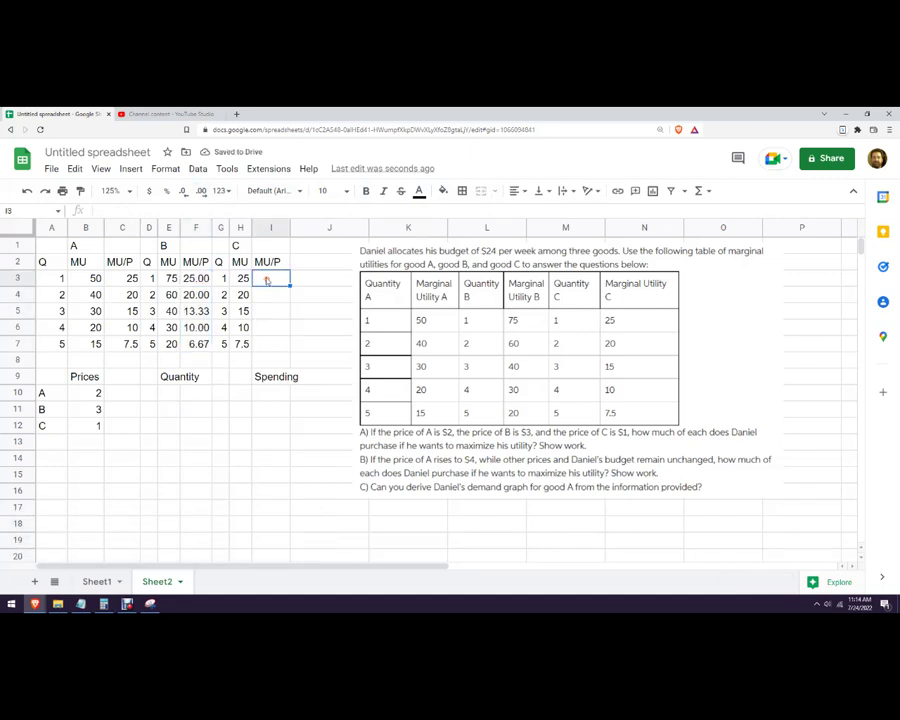
Step: Enter =H3/$B$12 in I3, autofill good C's MU/P to I7, and dismiss the notice
{"action": "type", "text": "="}
{"action": "left_click", "coordinate": [240, 278]}
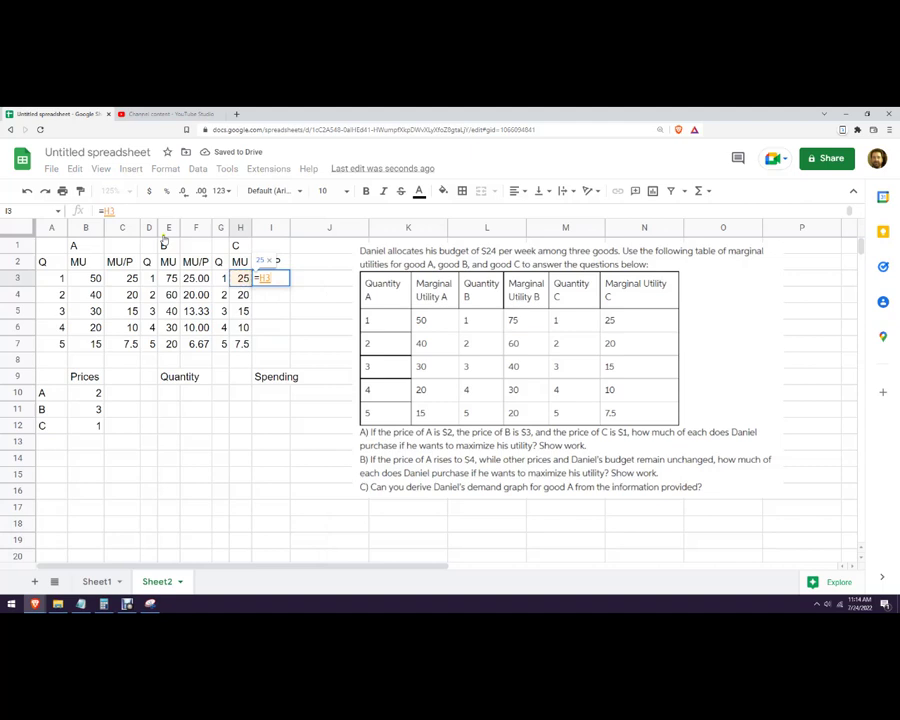
{"action": "type", "text": "/"}
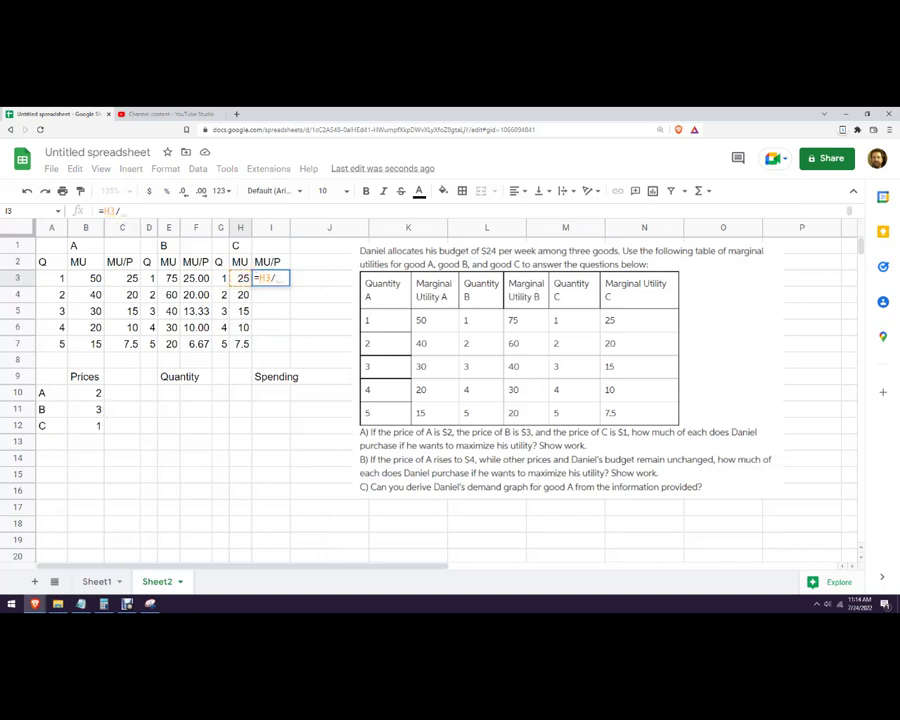
{"action": "left_click", "coordinate": [96, 426]}
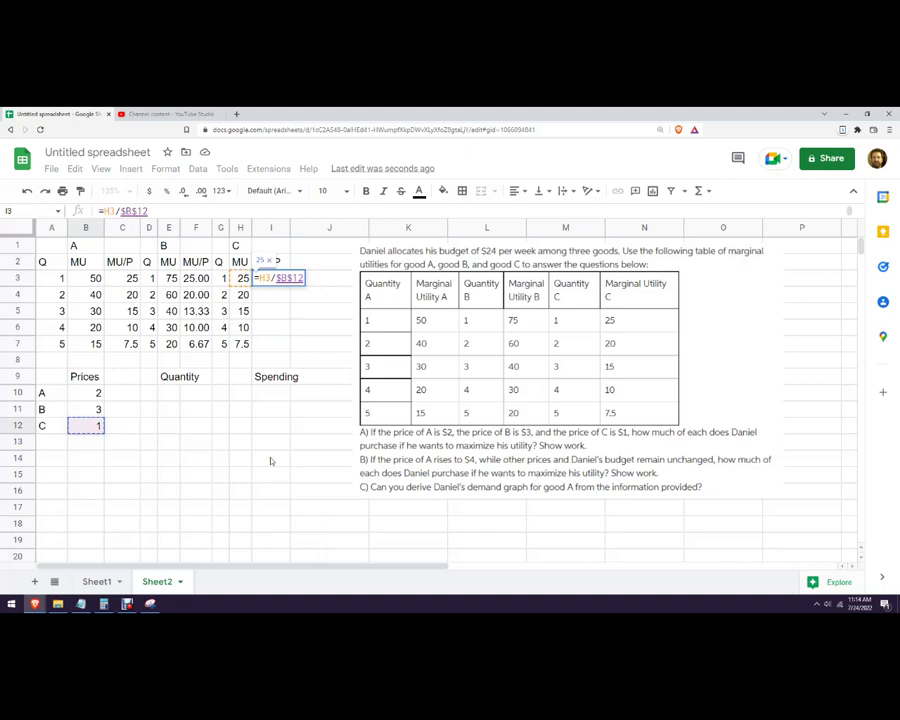
{"action": "key", "text": "Return"}
{"action": "left_click", "coordinate": [305, 376]}
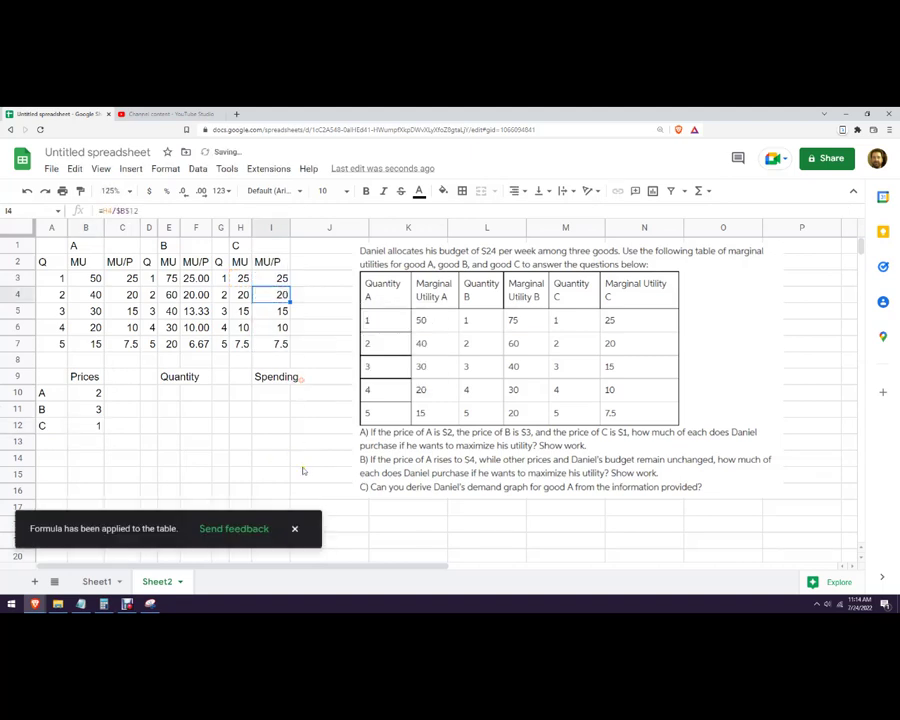
{"action": "left_click", "coordinate": [296, 462]}
{"action": "left_click", "coordinate": [294, 528]}
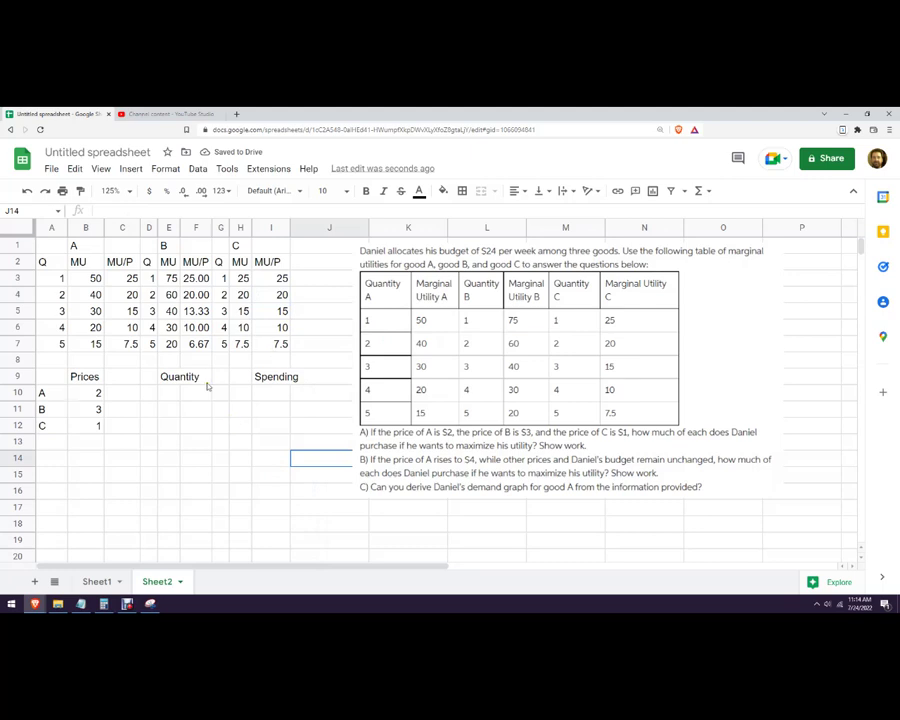
Step: Review the MU/P formulas for goods A, B and C
{"action": "left_click", "coordinate": [123, 281]}
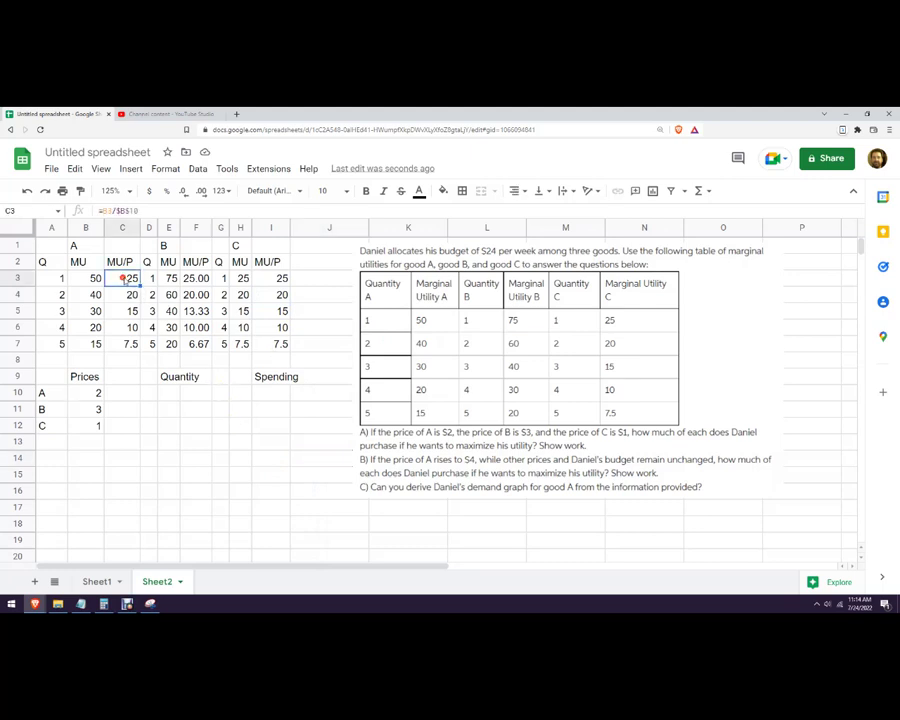
{"action": "left_click", "coordinate": [242, 280]}
{"action": "left_click", "coordinate": [196, 279]}
{"action": "left_click", "coordinate": [272, 280]}
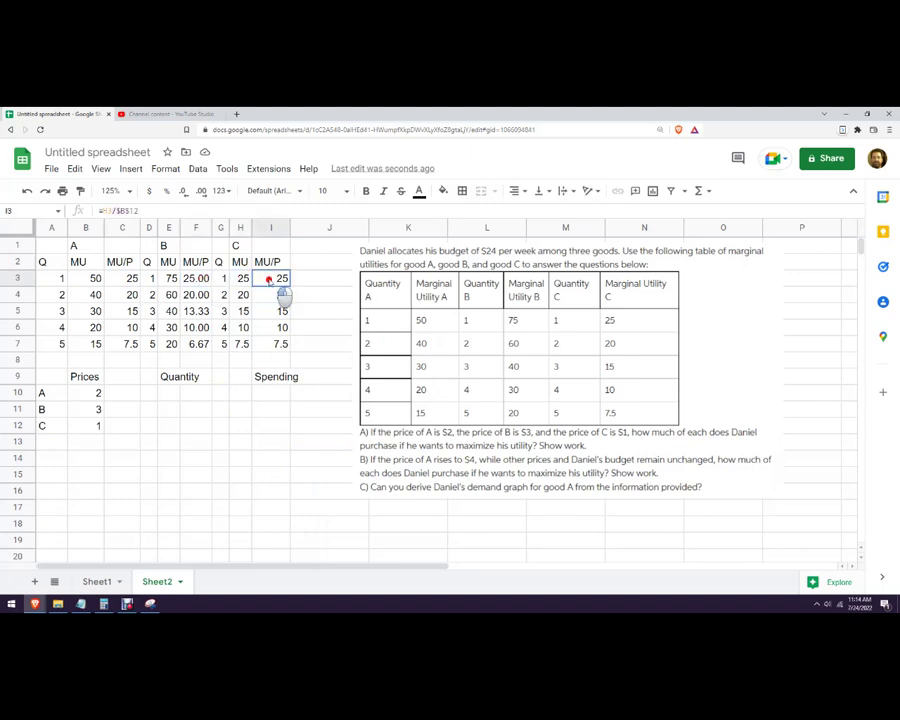
{"action": "left_click", "coordinate": [169, 395]}
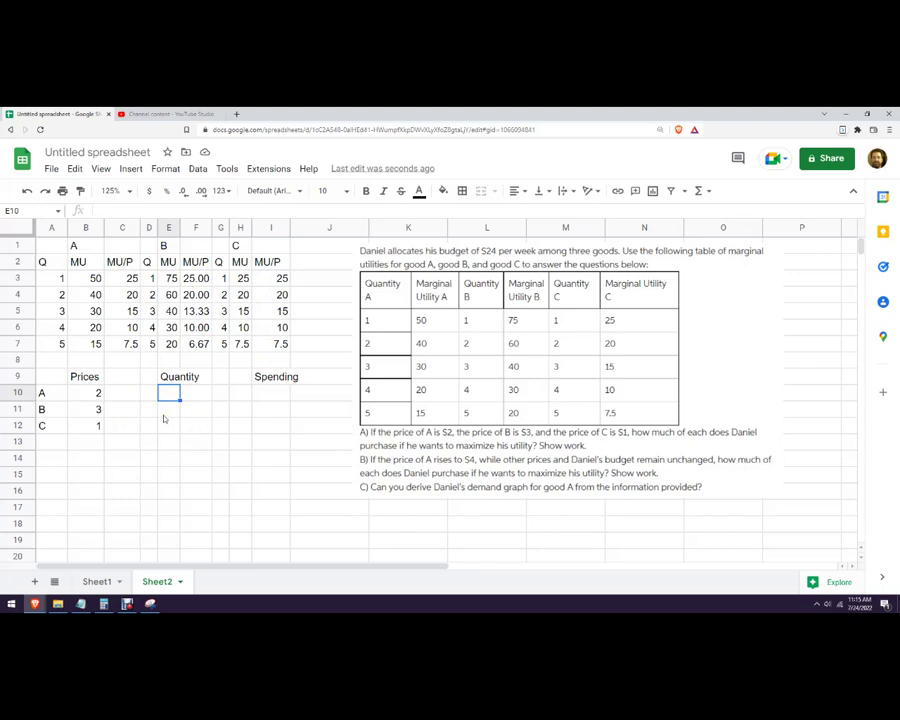
Step: Enter good A's spending formula =B10*E10 in I10
{"action": "left_click", "coordinate": [268, 393]}
{"action": "type", "text": "="}
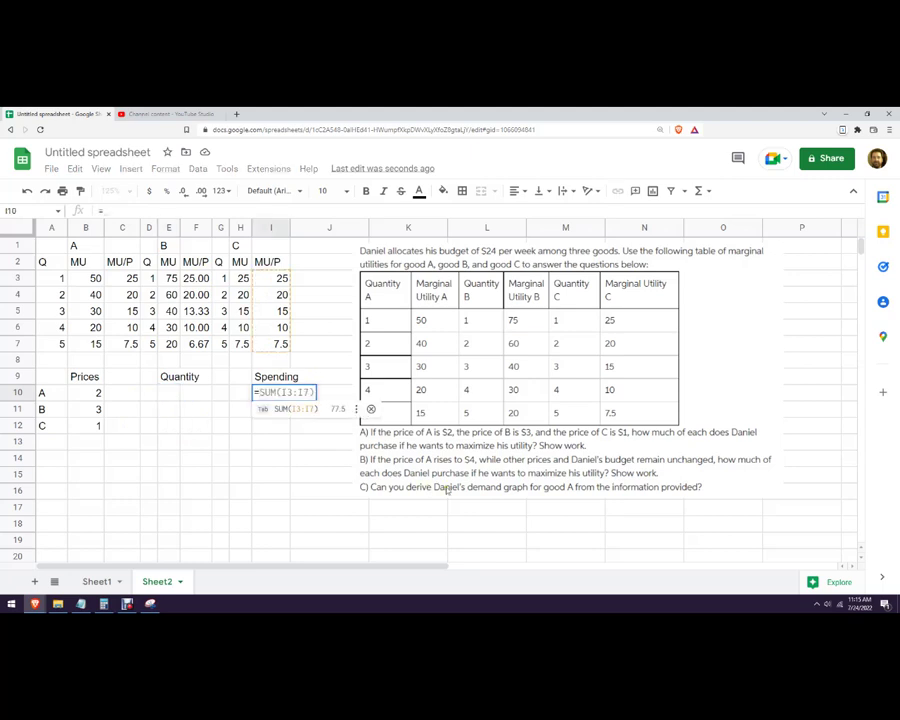
{"action": "left_click", "coordinate": [96, 393]}
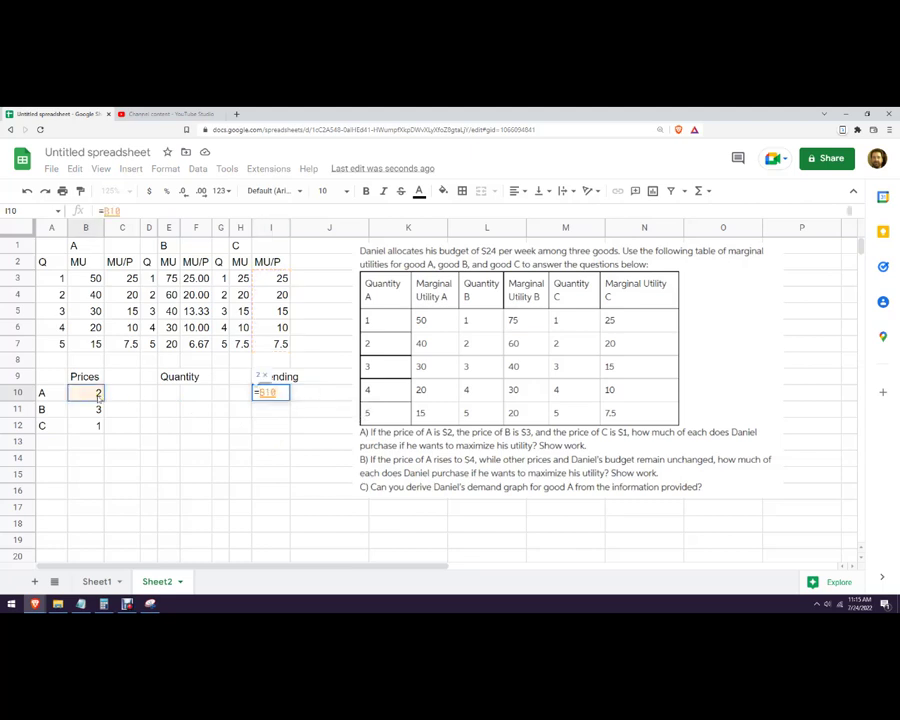
{"action": "type", "text": "*"}
{"action": "left_click", "coordinate": [170, 393]}
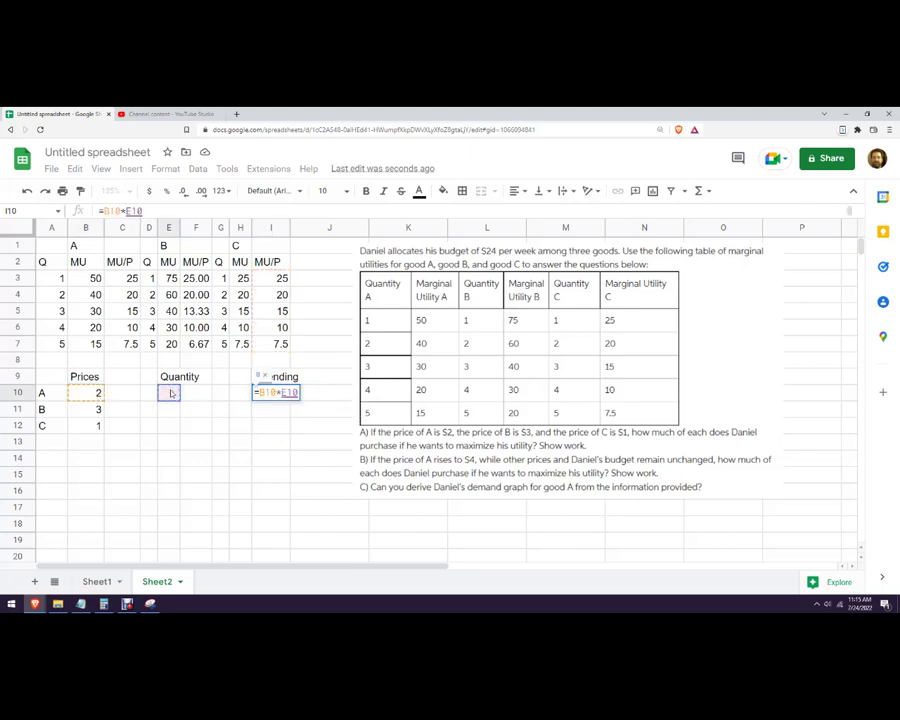
{"action": "key", "text": "Return"}
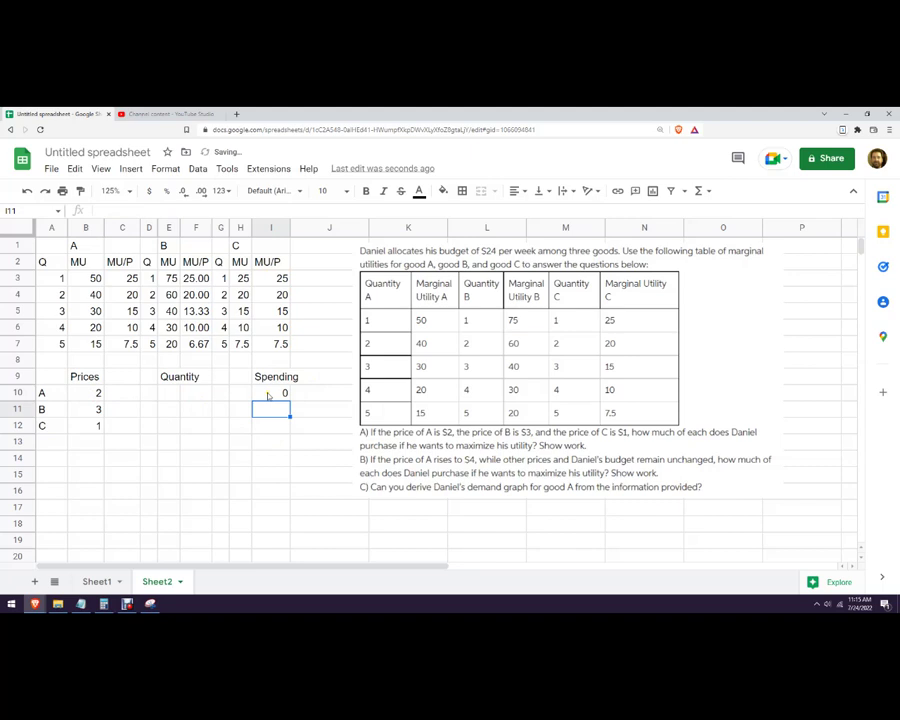
Step: Enter quantity 4 for good A and copy it down to goods B and C
{"action": "left_click", "coordinate": [168, 393]}
{"action": "type", "text": "54"}
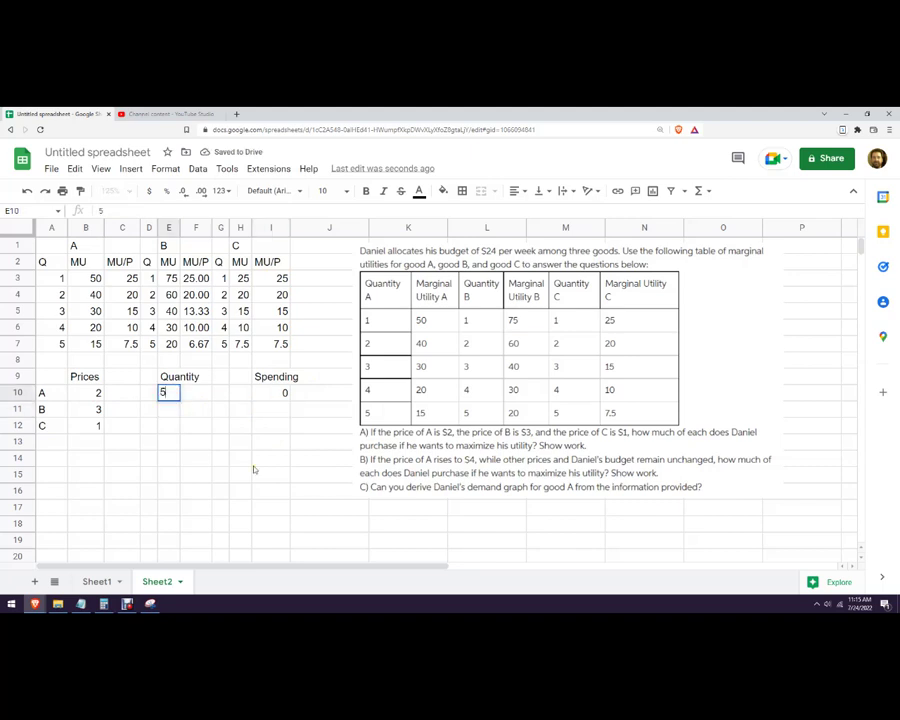
{"action": "key", "text": "BackSpace"}
{"action": "key", "text": "BackSpace"}
{"action": "type", "text": "4"}
{"action": "key", "text": "Return"}
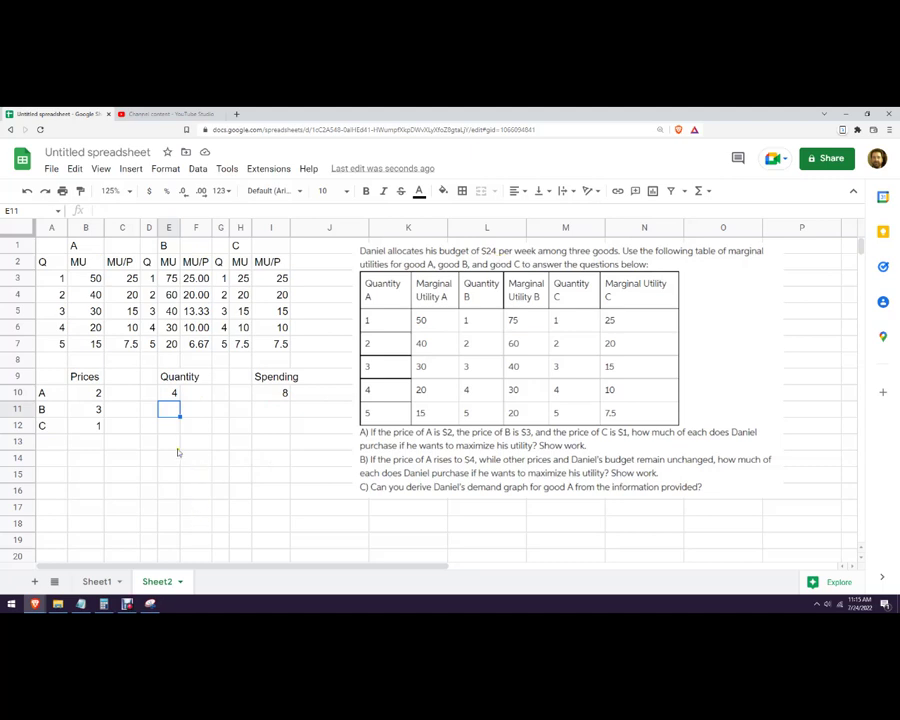
{"action": "left_click", "coordinate": [173, 395]}
{"action": "left_click_drag", "start_coordinate": [180, 401], "coordinate": [178, 426]}
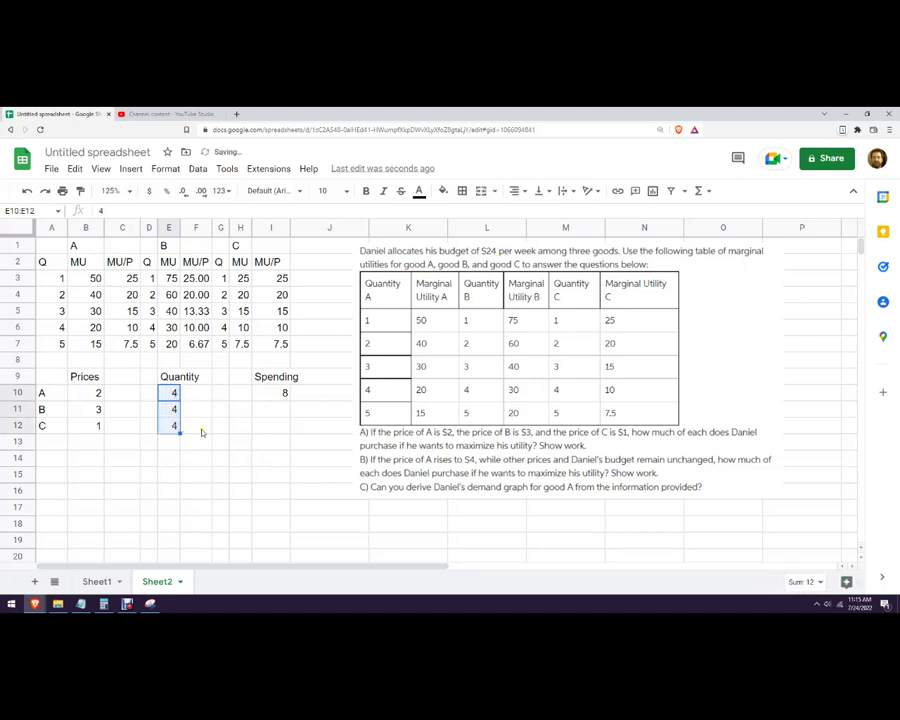
{"action": "left_click", "coordinate": [174, 409]}
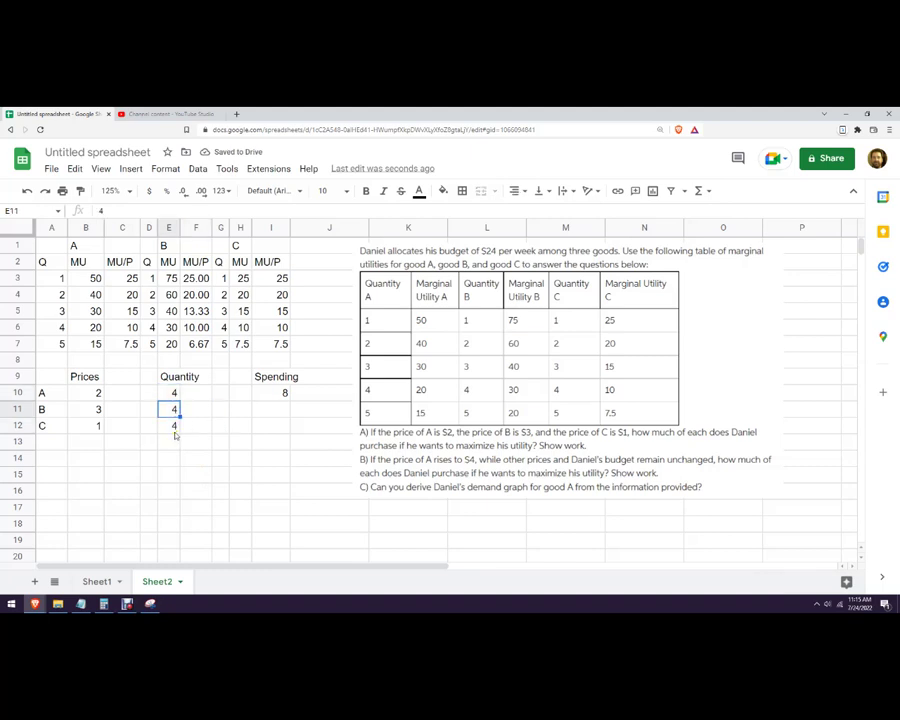
Step: Copy the spending formula down to I12 and change good B's quantity to 0
{"action": "left_click", "coordinate": [285, 397]}
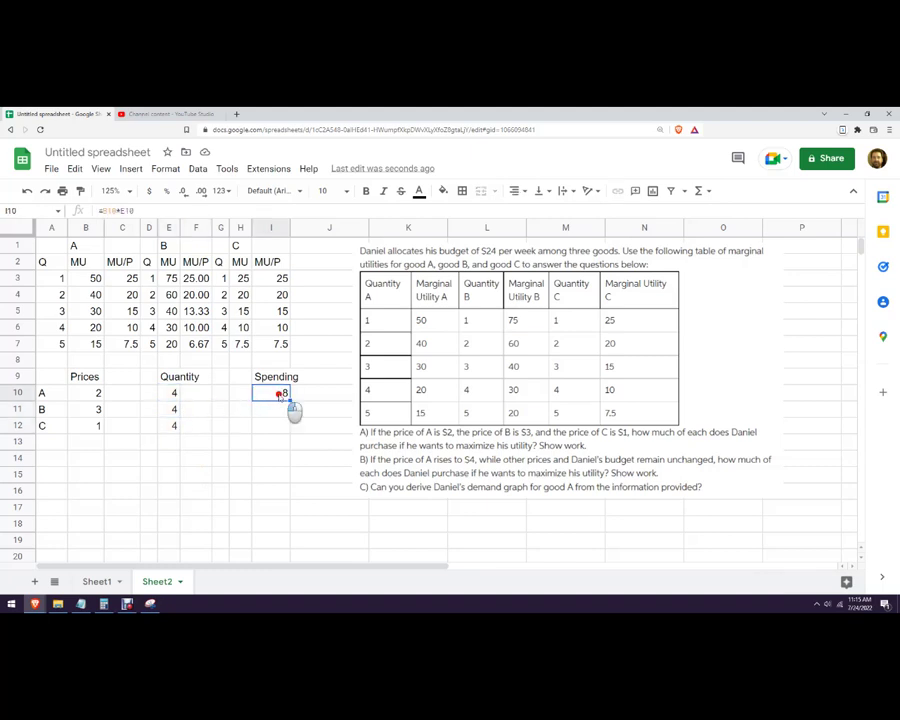
{"action": "left_click_drag", "start_coordinate": [287, 398], "coordinate": [287, 426]}
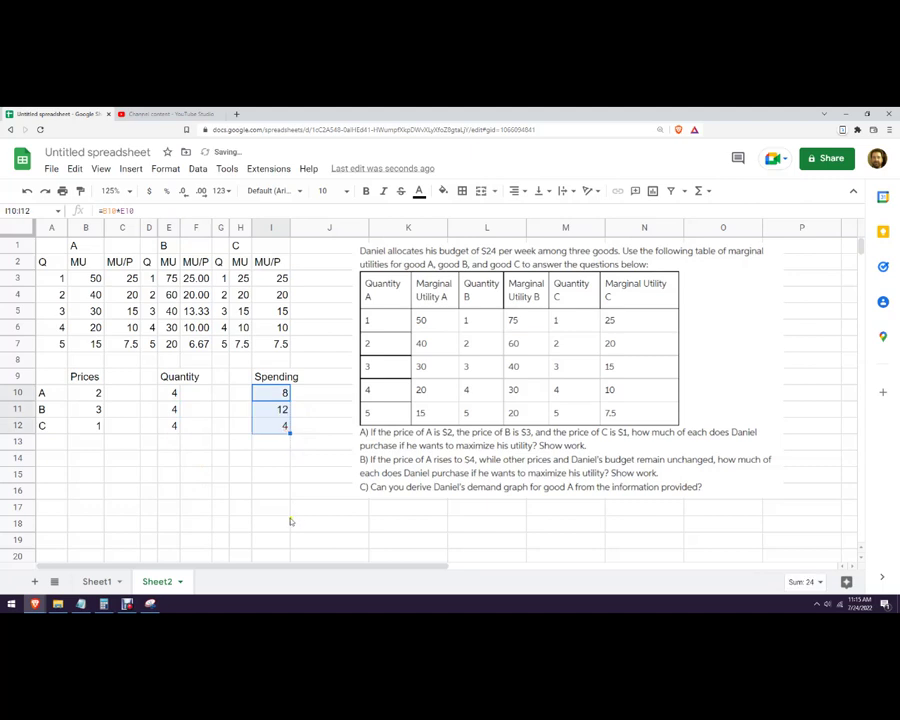
{"action": "left_click", "coordinate": [285, 490]}
{"action": "left_click", "coordinate": [285, 410]}
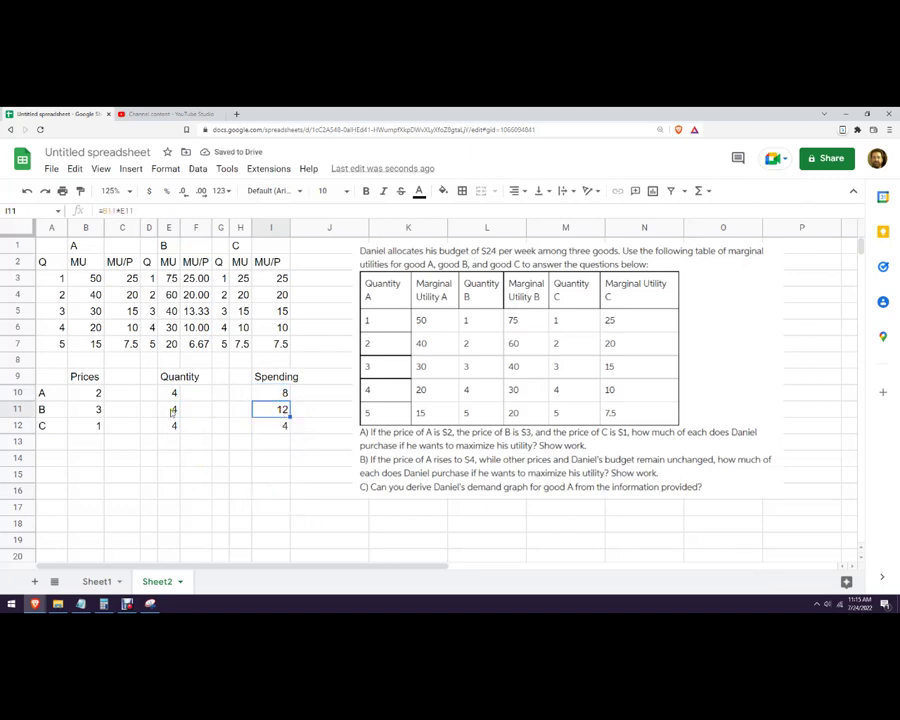
{"action": "left_click", "coordinate": [174, 409]}
{"action": "type", "text": "0"}
{"action": "key", "text": "Return"}
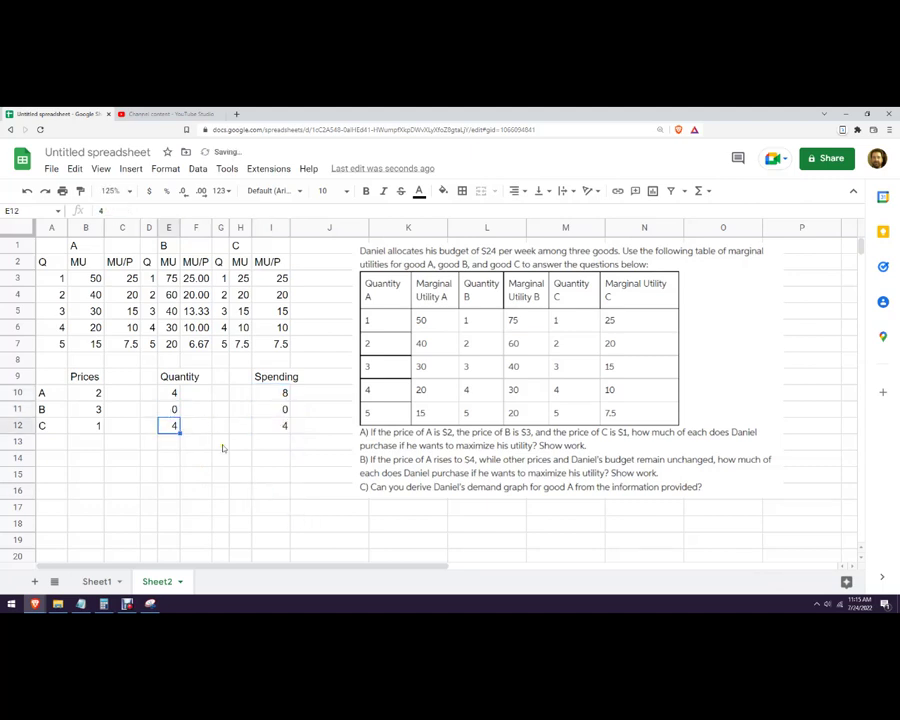
{"action": "left_click", "coordinate": [232, 447]}
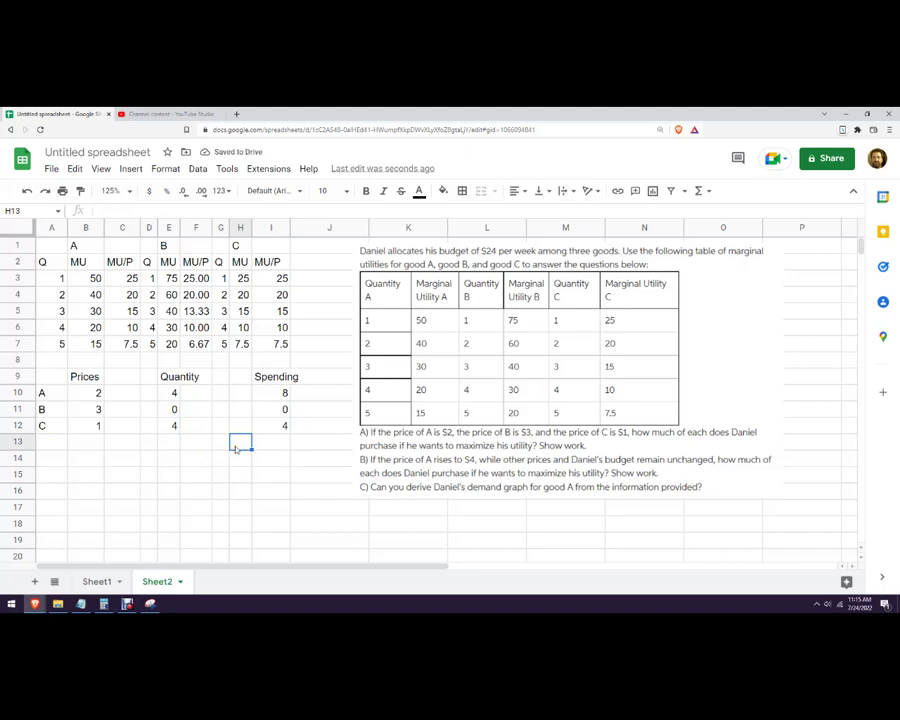
Step: Label G13 'Total:' and enter =I10+I11+I12 in I13
{"action": "key", "text": "Left"}
{"action": "type", "text": "Tota"}
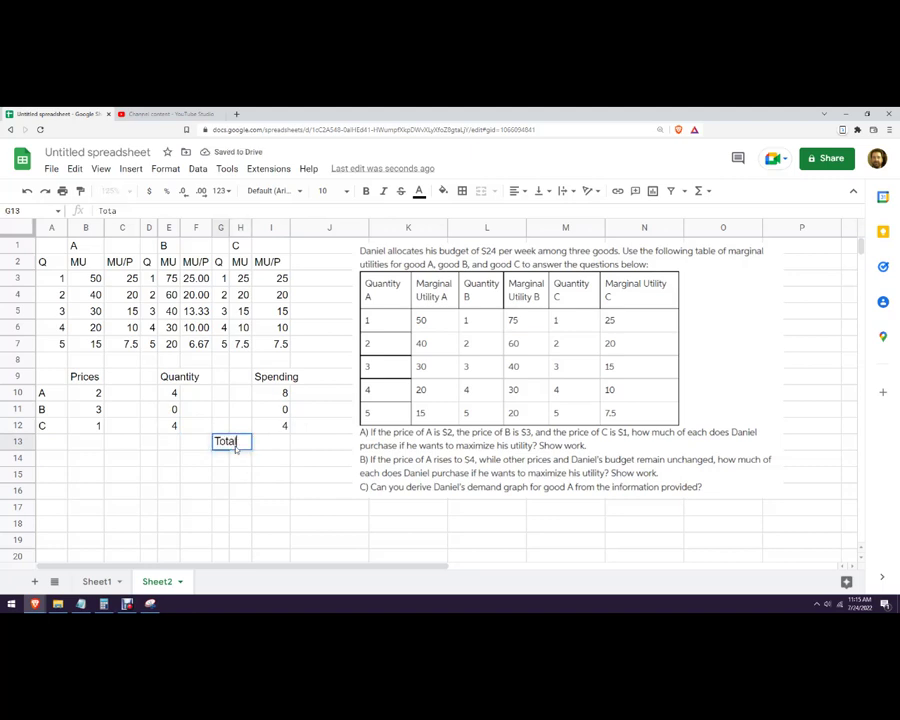
{"action": "type", "text": "l:"}
{"action": "left_click", "coordinate": [262, 478]}
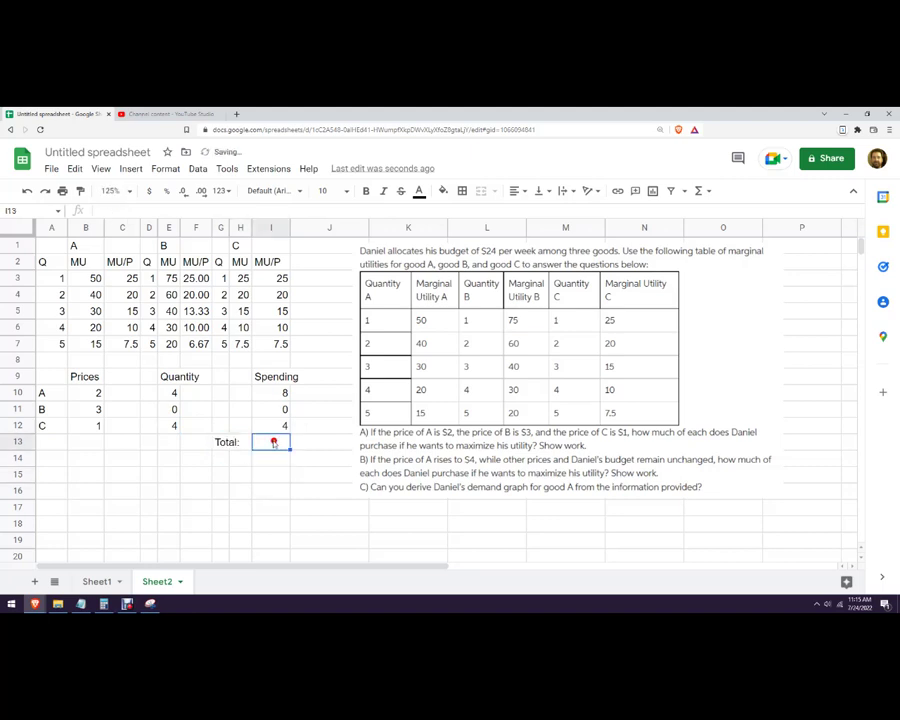
{"action": "type", "text": "="}
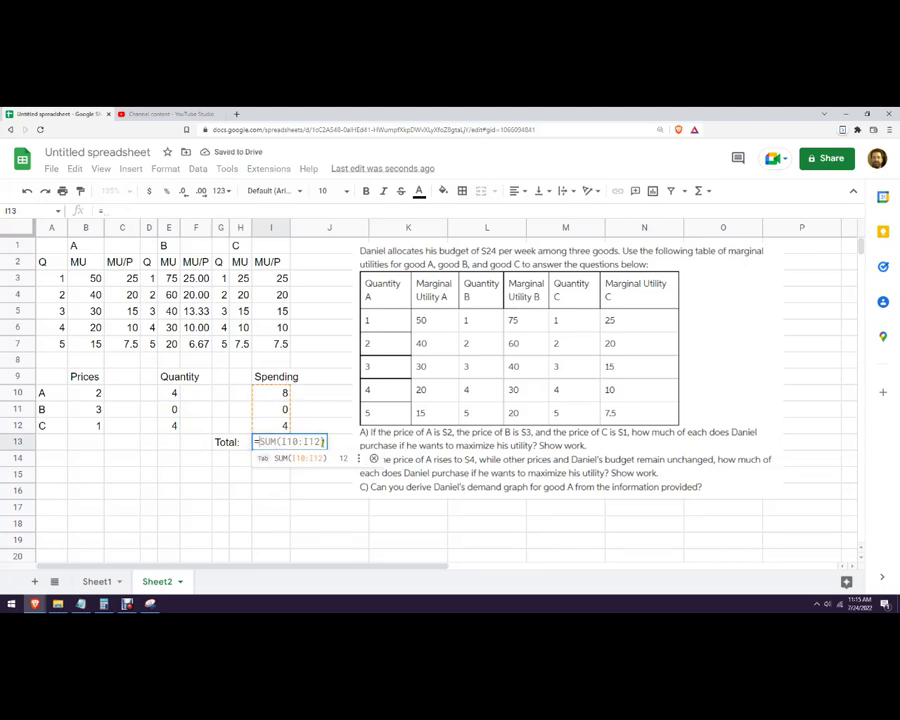
{"action": "left_click", "coordinate": [280, 394]}
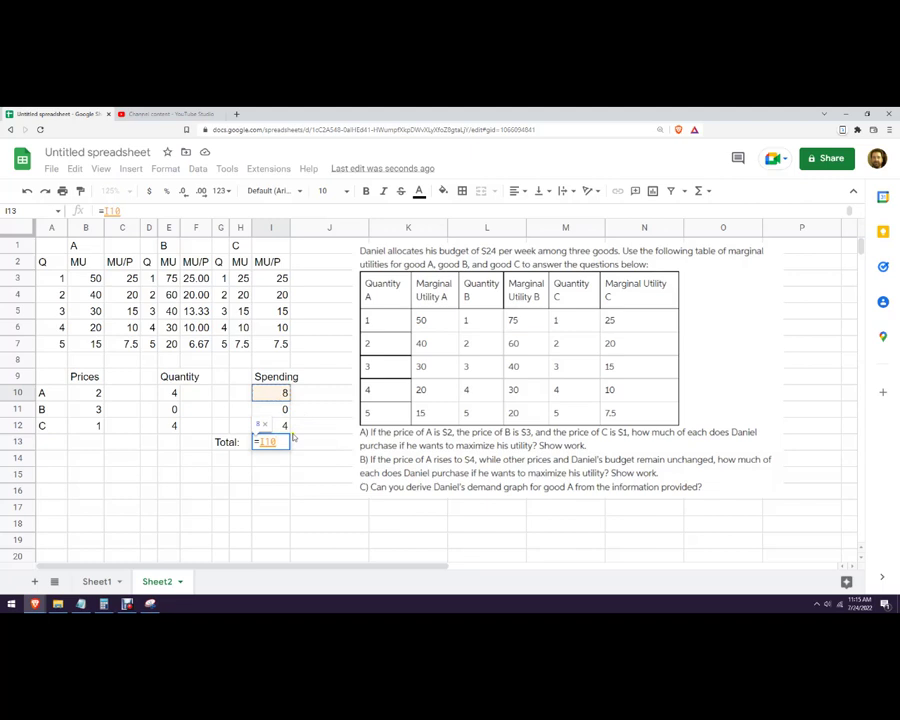
{"action": "type", "text": "+"}
{"action": "left_click", "coordinate": [287, 409]}
{"action": "type", "text": "+"}
{"action": "left_click", "coordinate": [281, 426]}
{"action": "type", "text": "+"}
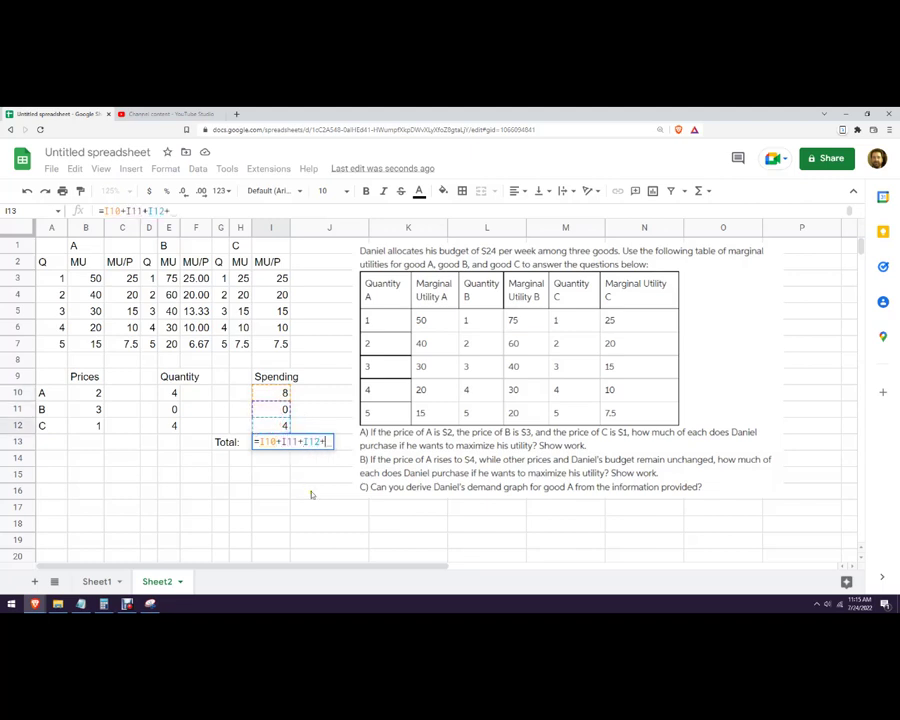
{"action": "key", "text": "BackSpace"}
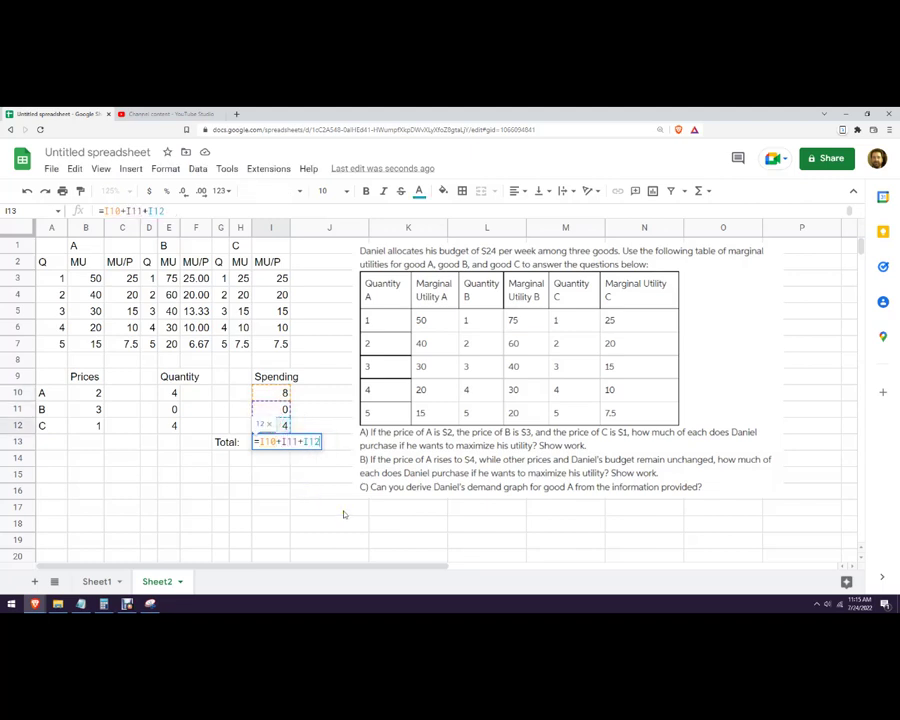
{"action": "key", "text": "Return"}
Step: Replace the total with =sum(I10:I12), showing 12
{"action": "key", "text": "Up"}
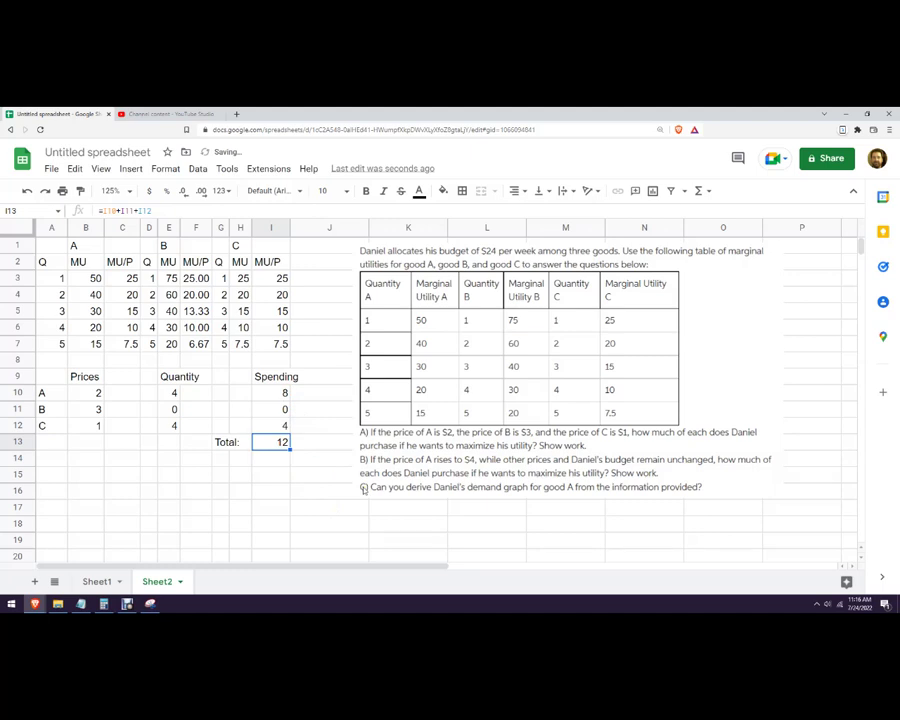
{"action": "type", "text": "=sum(E10:E12)"}
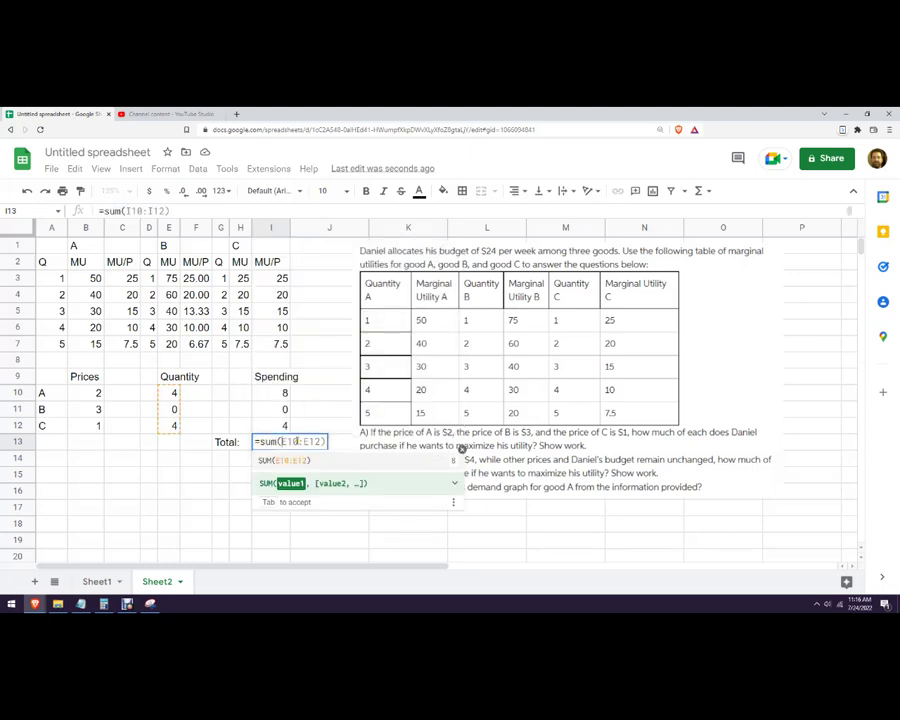
{"action": "left_click_drag", "start_coordinate": [284, 393], "coordinate": [285, 425]}
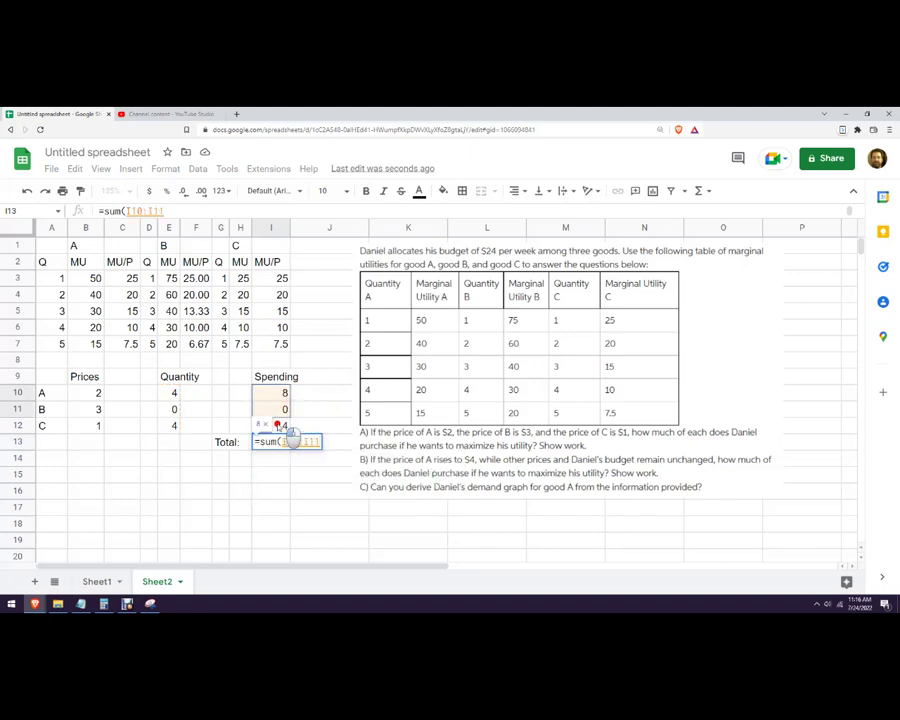
{"action": "type", "text": ")"}
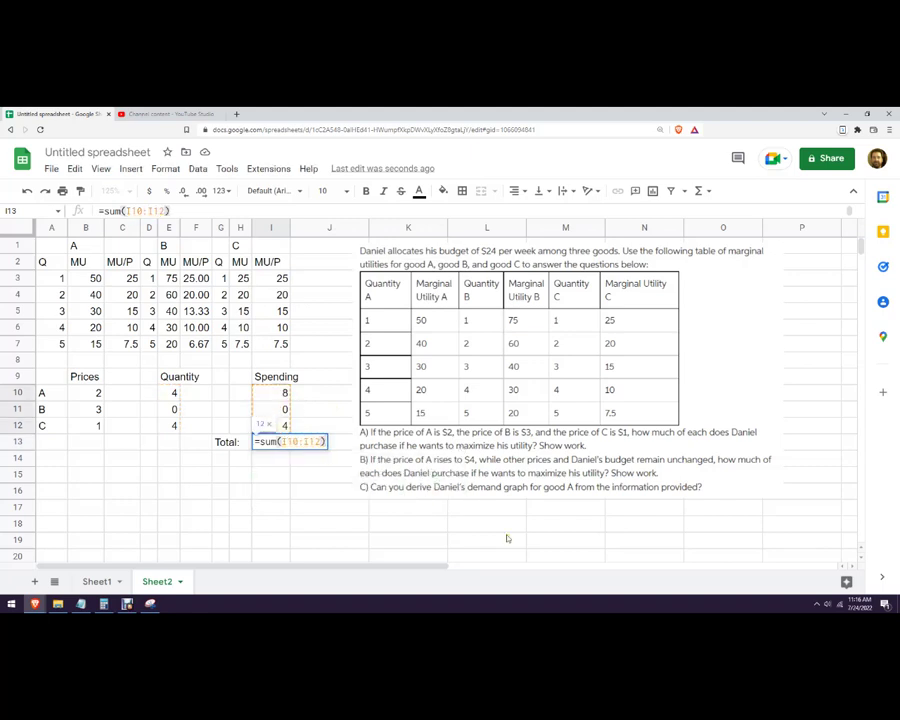
{"action": "key", "text": "Return"}
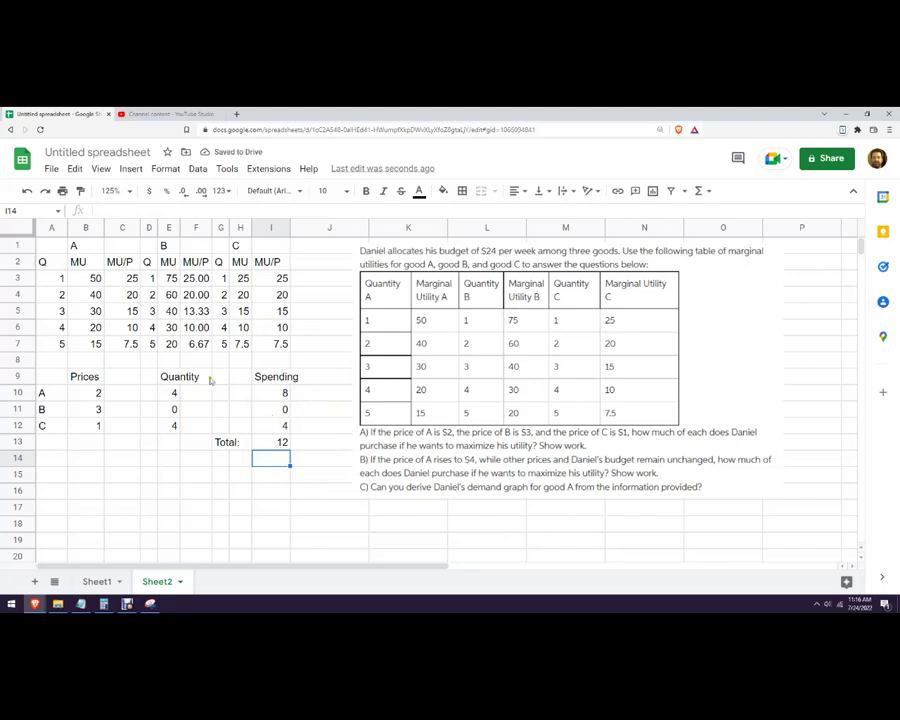
Step: Try quantities of 1 for the goods and check the total formula
{"action": "left_click", "coordinate": [131, 278]}
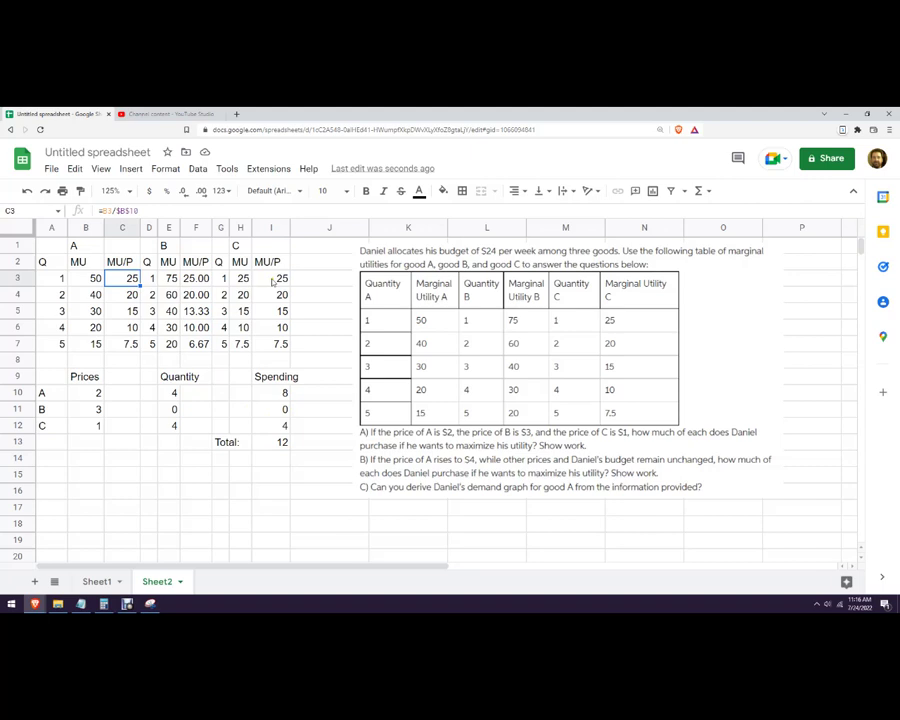
{"action": "left_click", "coordinate": [176, 392]}
{"action": "type", "text": "1"}
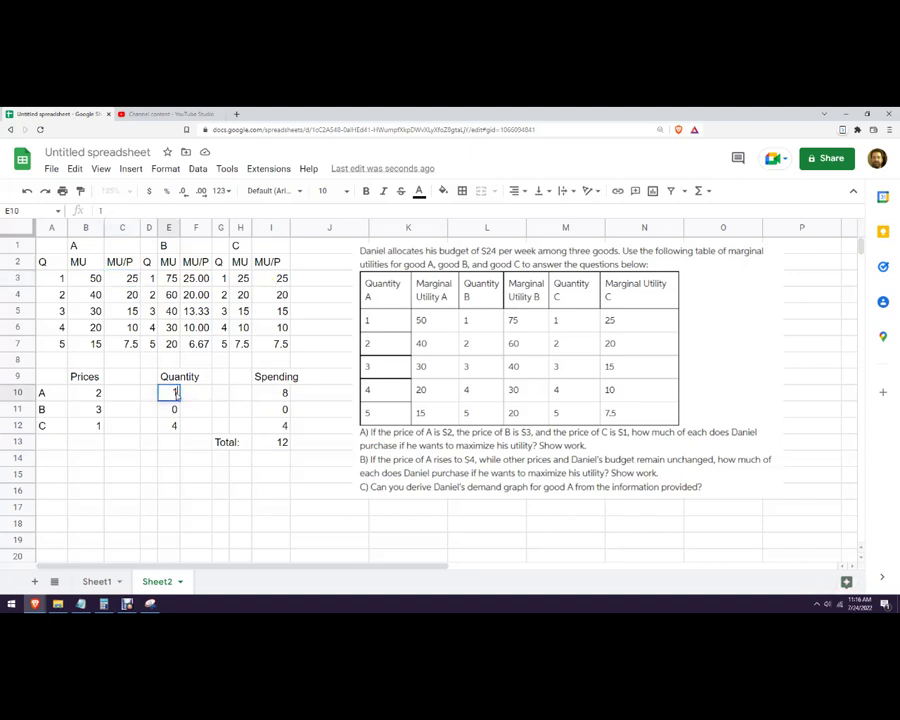
{"action": "key", "text": "Return"}
{"action": "type", "text": "1"}
{"action": "key", "text": "Return"}
{"action": "type", "text": "1"}
{"action": "key", "text": "Return"}
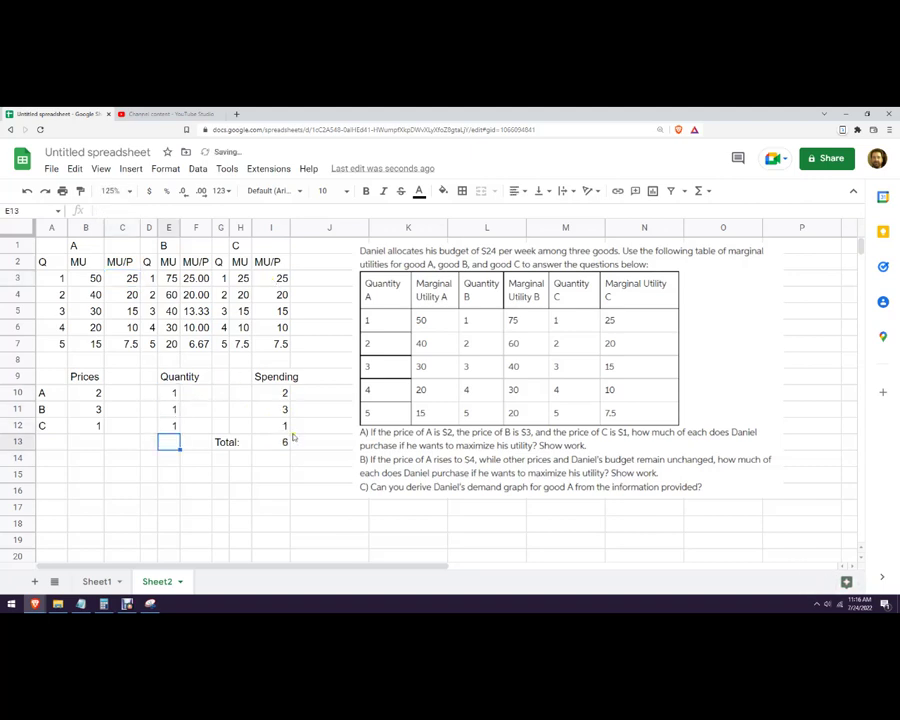
{"action": "left_click", "coordinate": [285, 441]}
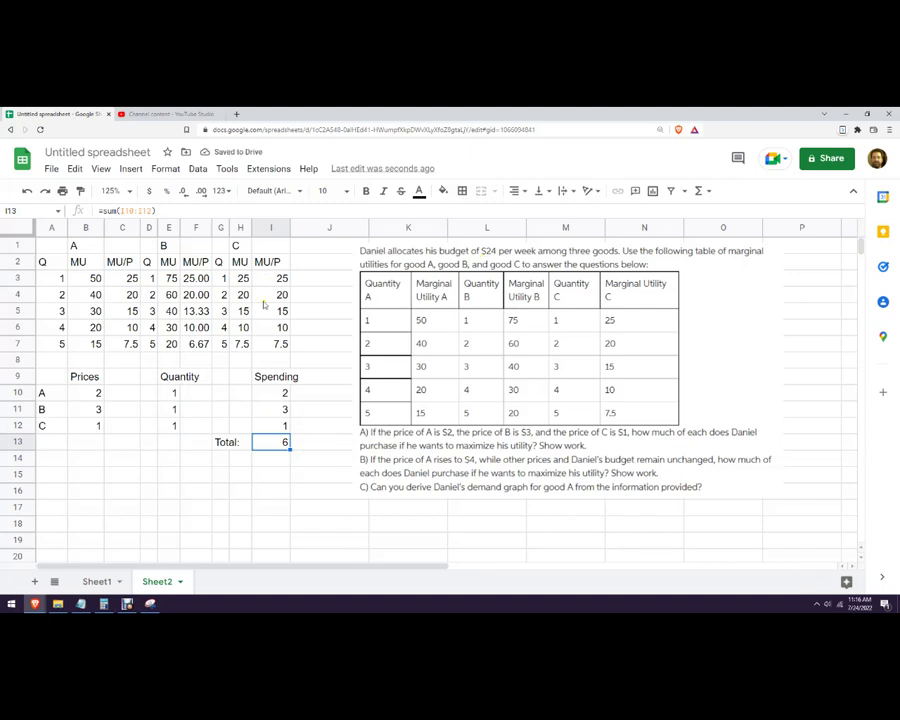
Step: Try quantities of 2 and compare good A's MU/P values
{"action": "left_click", "coordinate": [130, 293]}
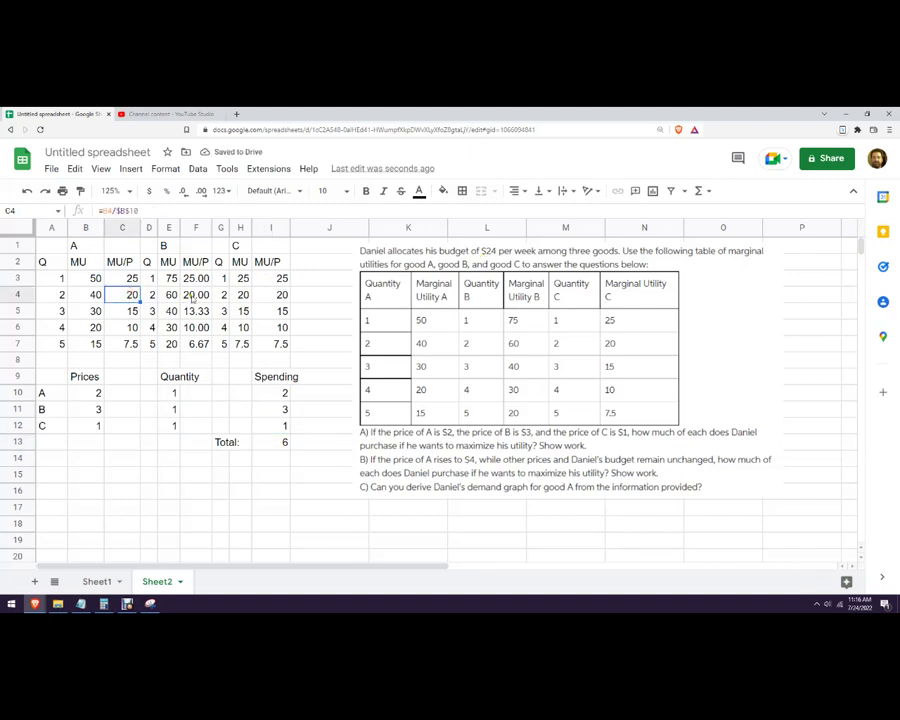
{"action": "left_click", "coordinate": [163, 395]}
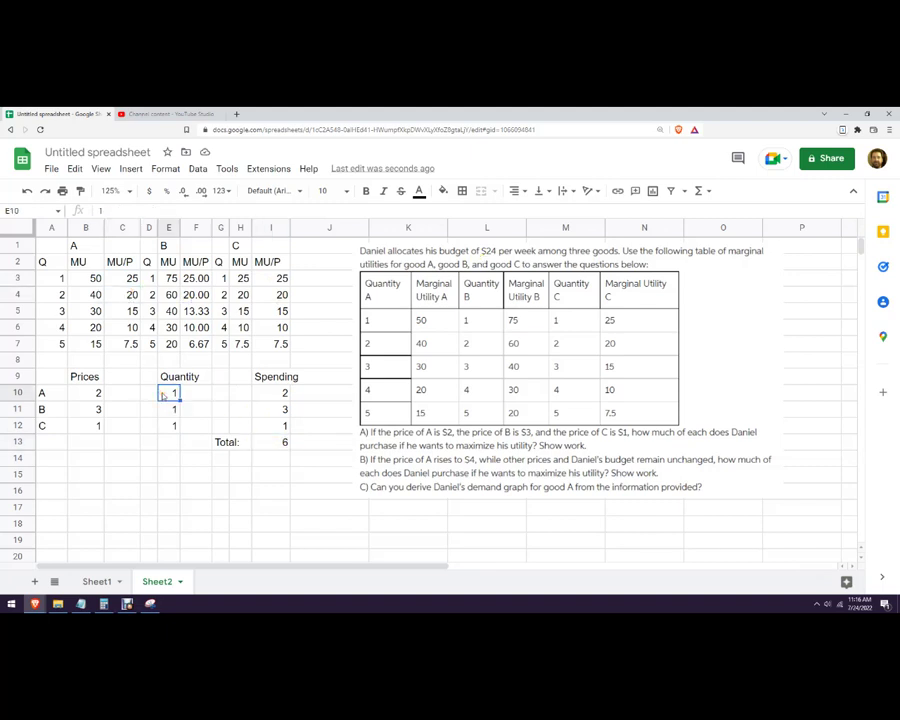
{"action": "type", "text": "2"}
{"action": "key", "text": "Return"}
{"action": "type", "text": "2"}
{"action": "key", "text": "Return"}
{"action": "type", "text": "2"}
{"action": "key", "text": "Return"}
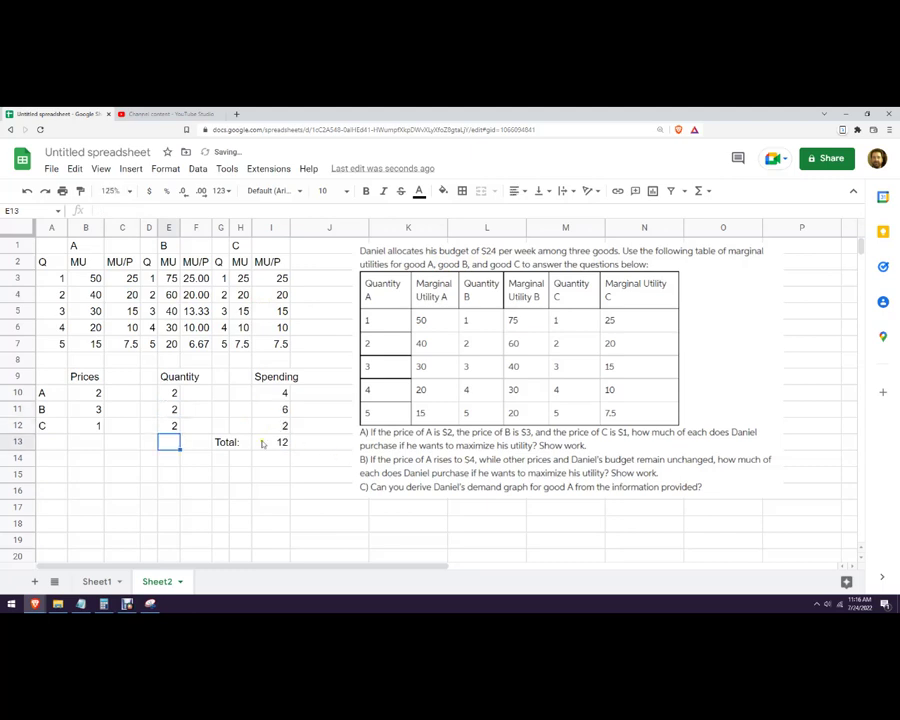
{"action": "left_click", "coordinate": [133, 311]}
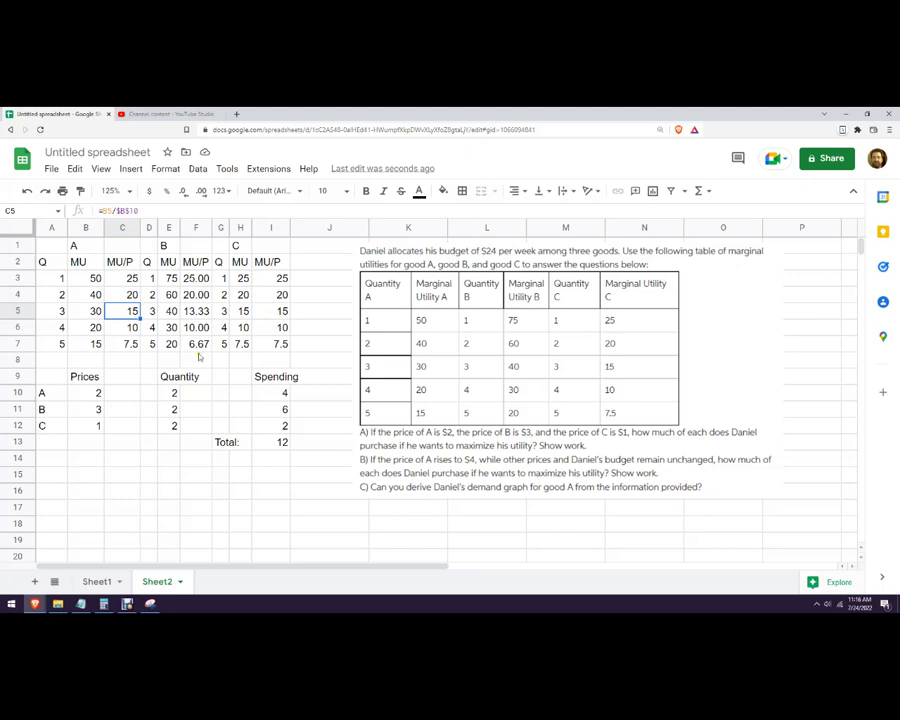
{"action": "left_click", "coordinate": [126, 329]}
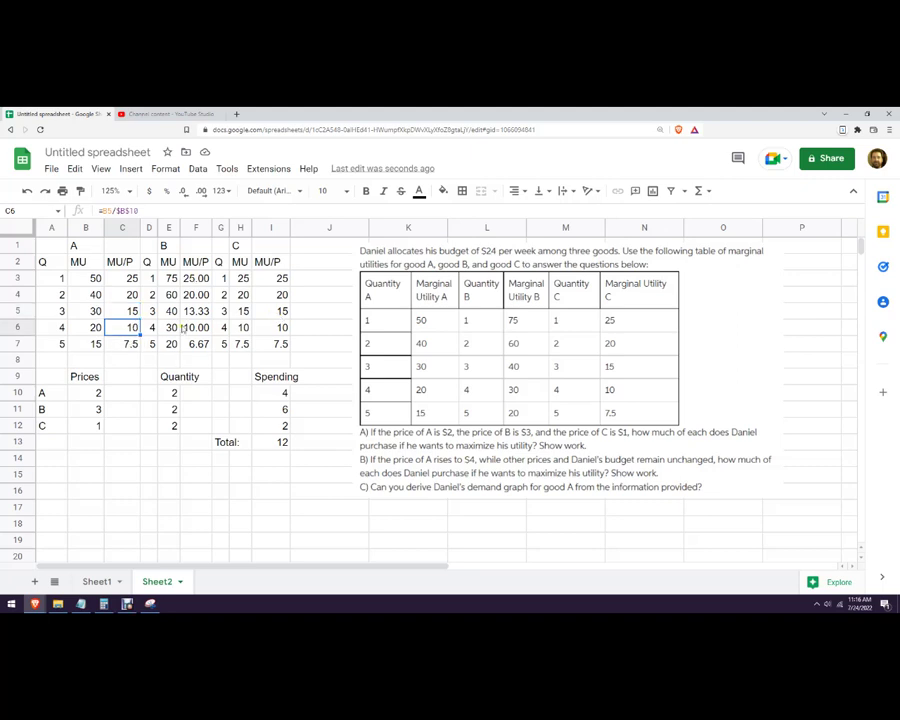
Step: Set quantities of goods A, B and C to 4 each, bringing the total to 24
{"action": "left_click", "coordinate": [170, 392]}
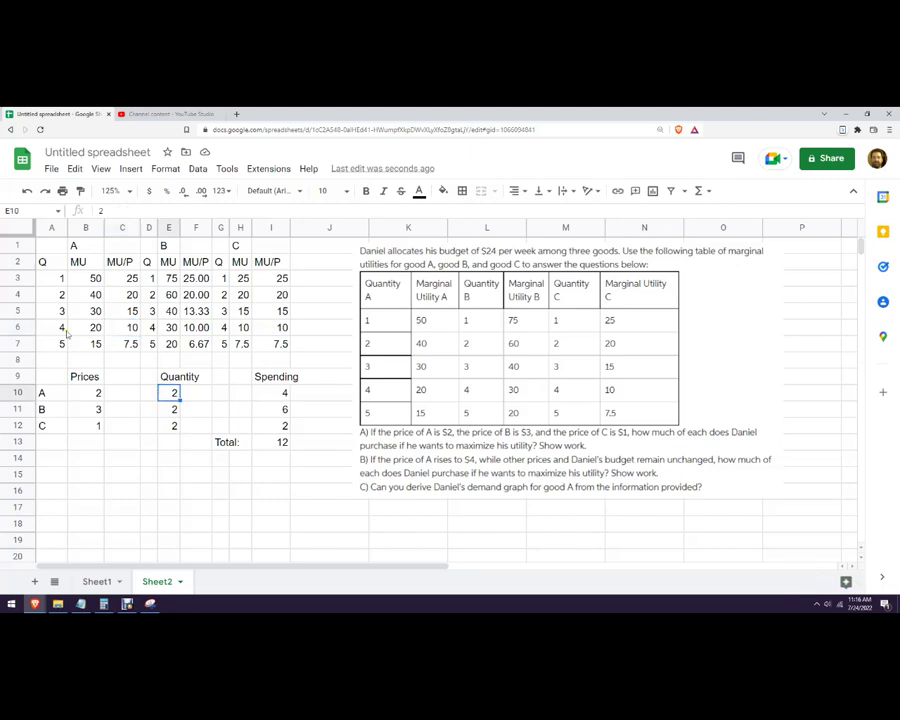
{"action": "type", "text": "4"}
{"action": "key", "text": "Return"}
{"action": "type", "text": "4"}
{"action": "key", "text": "Return"}
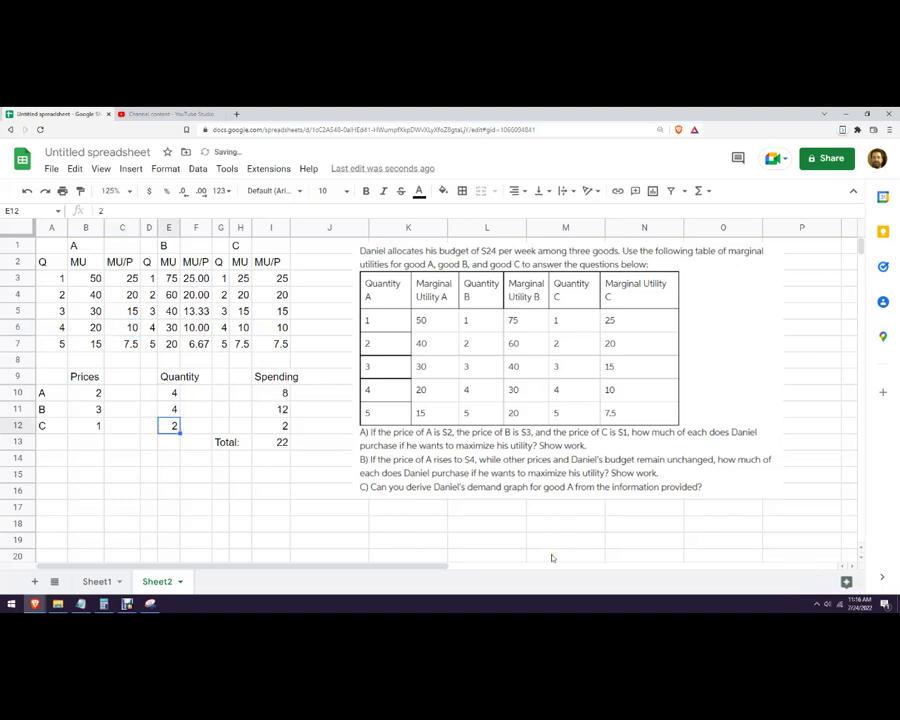
{"action": "type", "text": "4"}
{"action": "key", "text": "Return"}
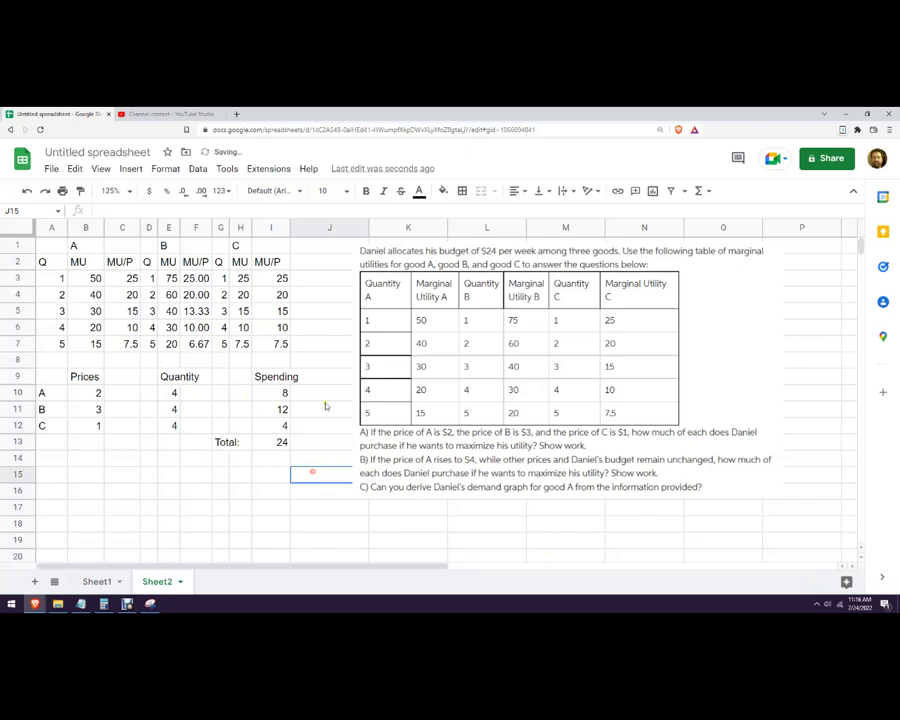
{"action": "left_click", "coordinate": [127, 328]}
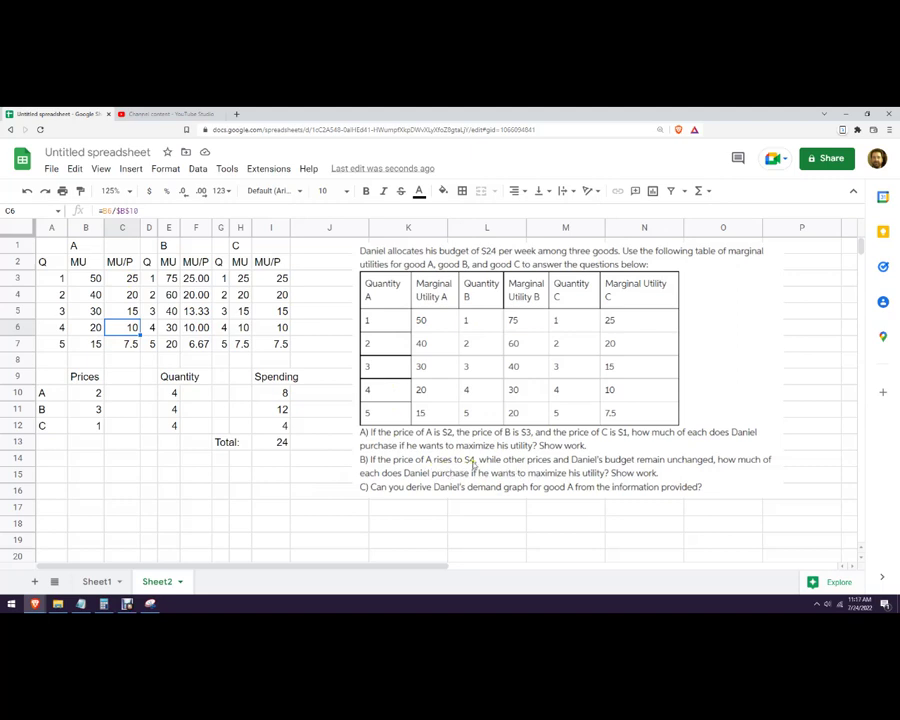
Step: Raise good A's price to 4, halving its MU/P to 12.5–3.75
{"action": "left_click", "coordinate": [95, 393]}
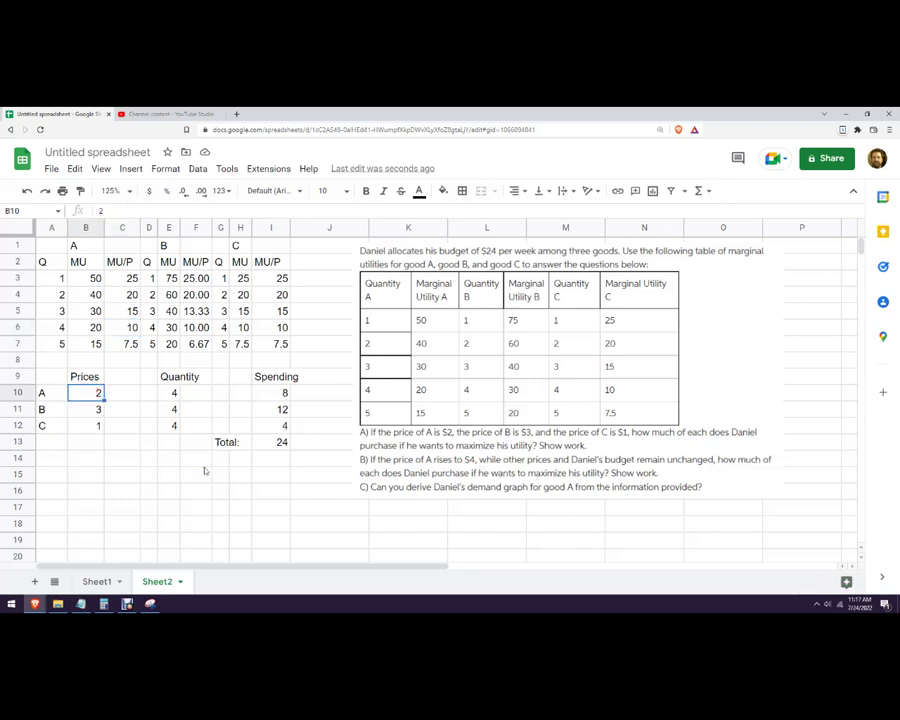
{"action": "type", "text": "4"}
{"action": "key", "text": "Return"}
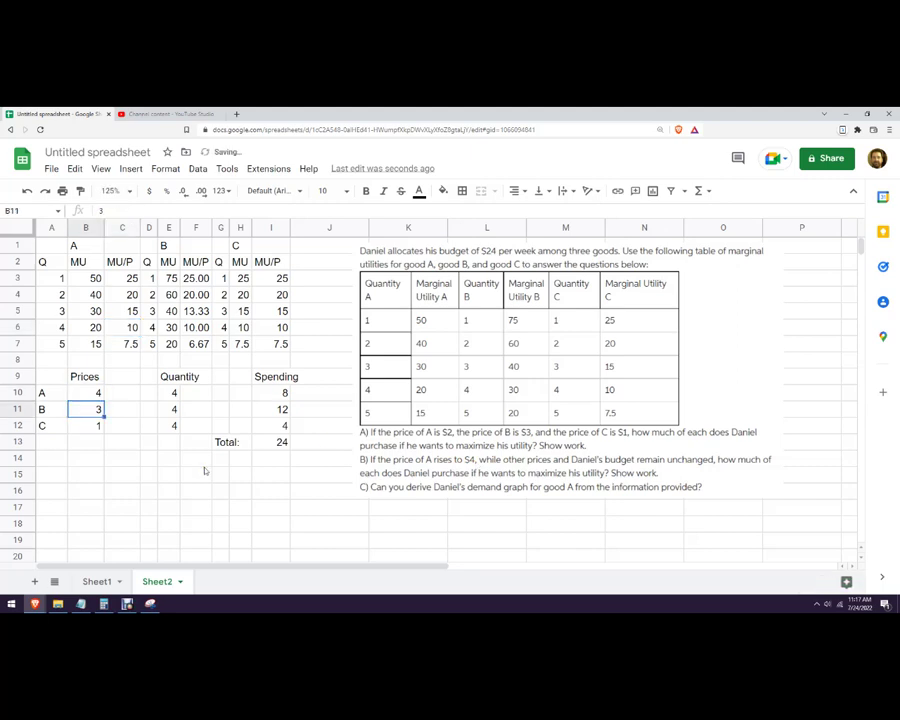
{"action": "left_click", "coordinate": [195, 480]}
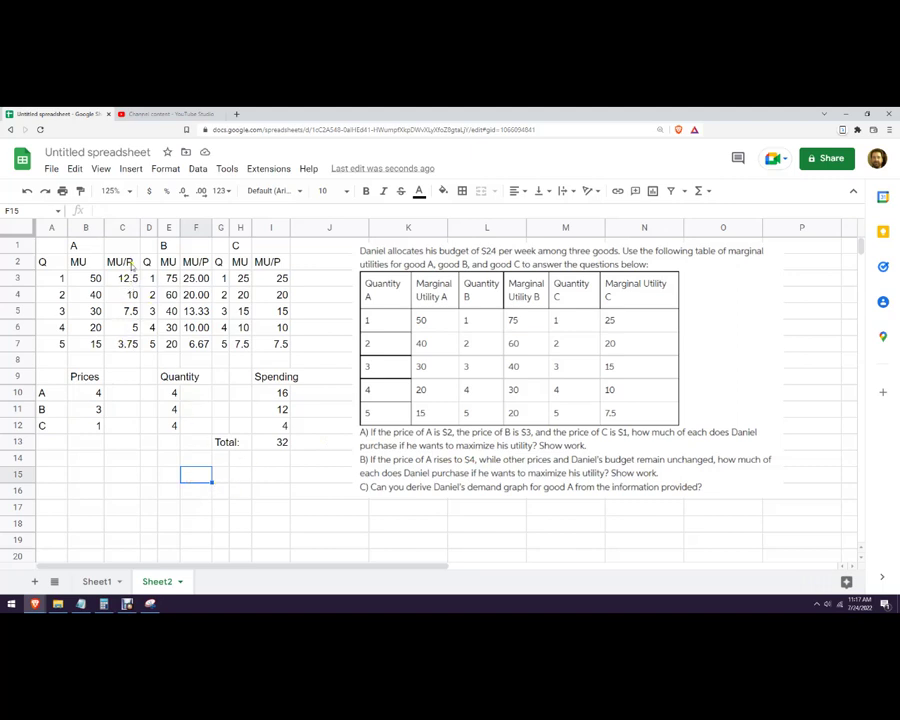
{"action": "left_click", "coordinate": [137, 299]}
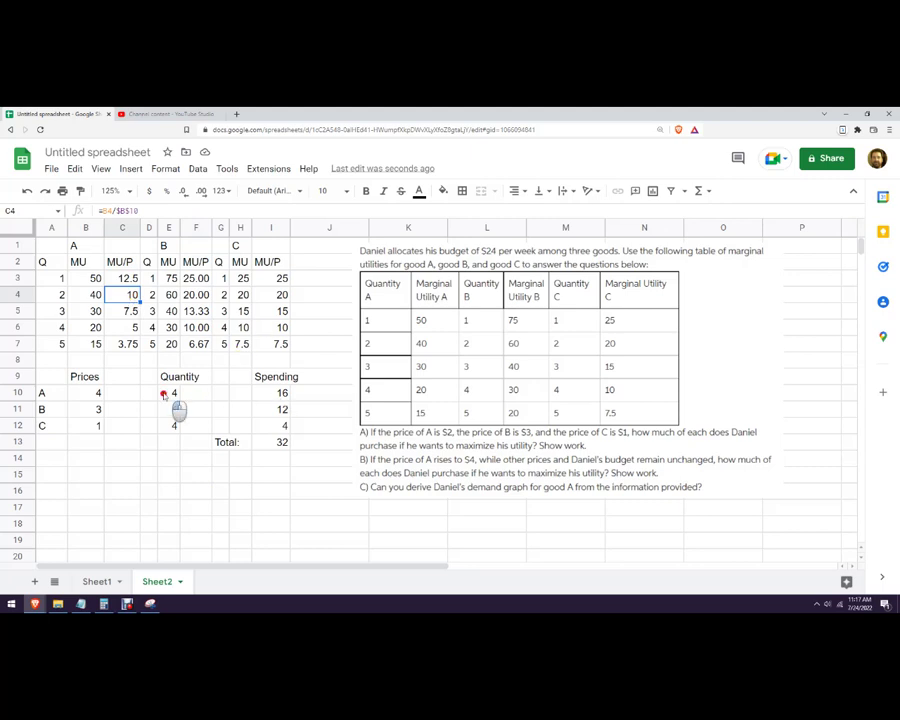
Step: Cut good A's quantity to 2, keeping total spending at 24
{"action": "left_click", "coordinate": [174, 393]}
{"action": "type", "text": "2"}
{"action": "key", "text": "Return"}
{"action": "left_click", "coordinate": [220, 507]}
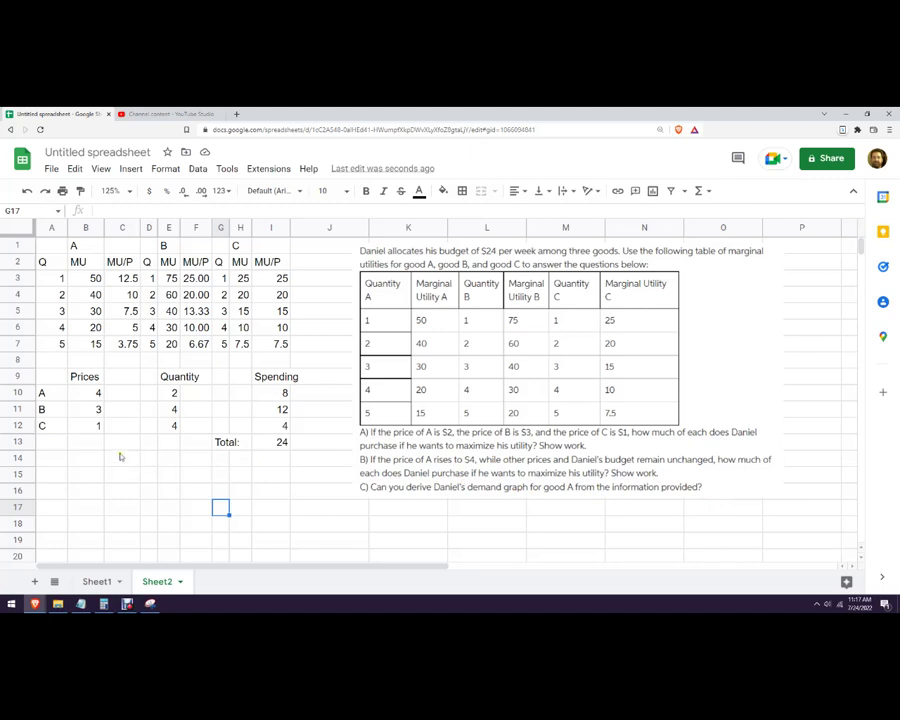
Step: Lower good A's price to 1 in B10
{"action": "left_click", "coordinate": [94, 394]}
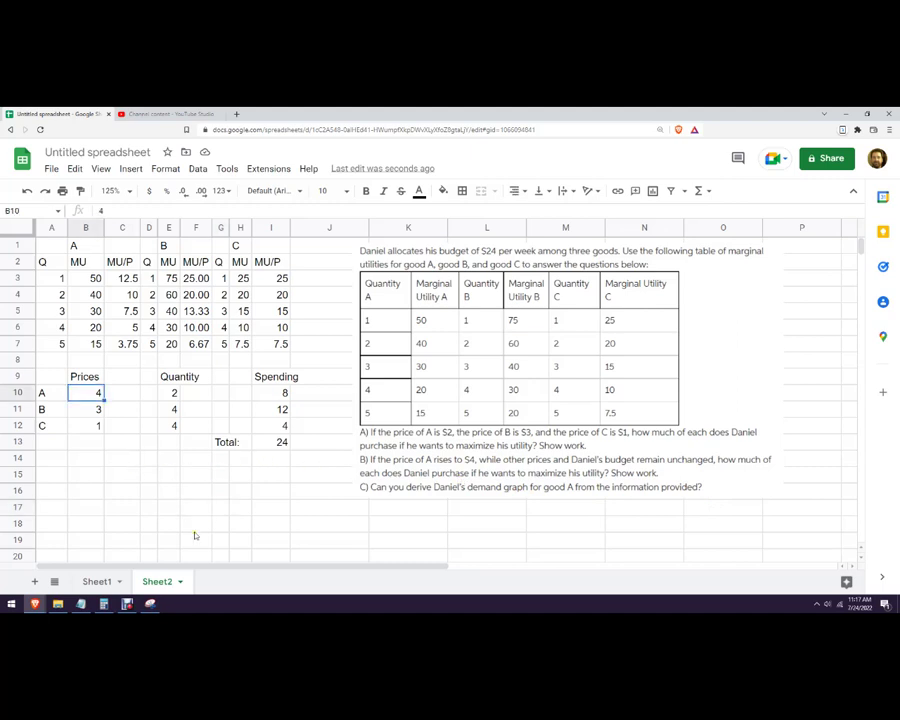
{"action": "type", "text": "1"}
{"action": "key", "text": "Return"}
{"action": "left_click", "coordinate": [104, 400]}
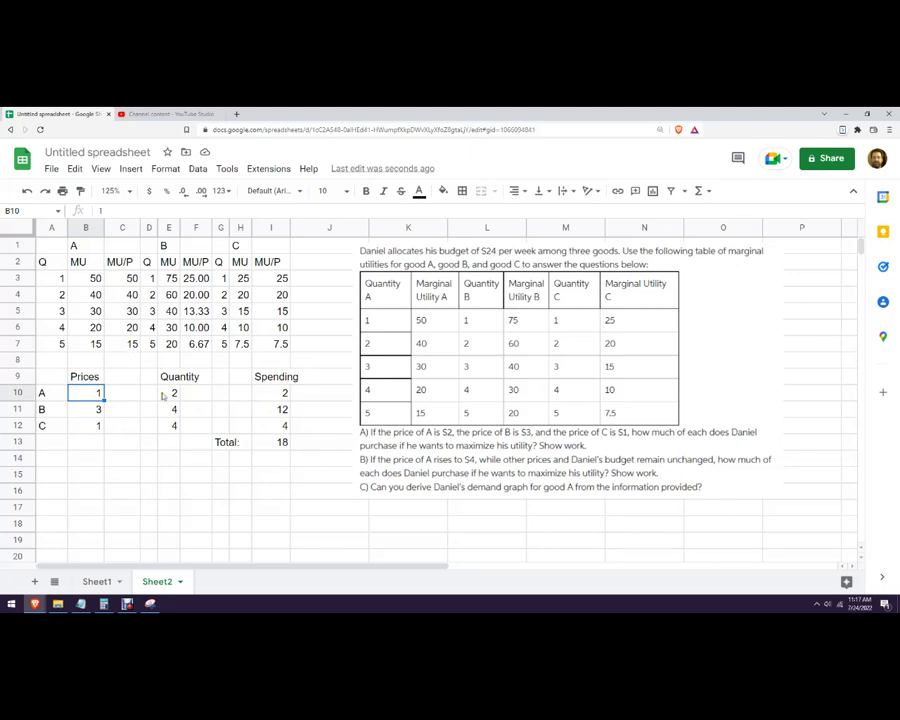
Step: Raise good A's quantity to 5, making its spending 5 and the total 21
{"action": "left_click", "coordinate": [168, 393]}
{"action": "type", "text": "5"}
{"action": "key", "text": "Return"}
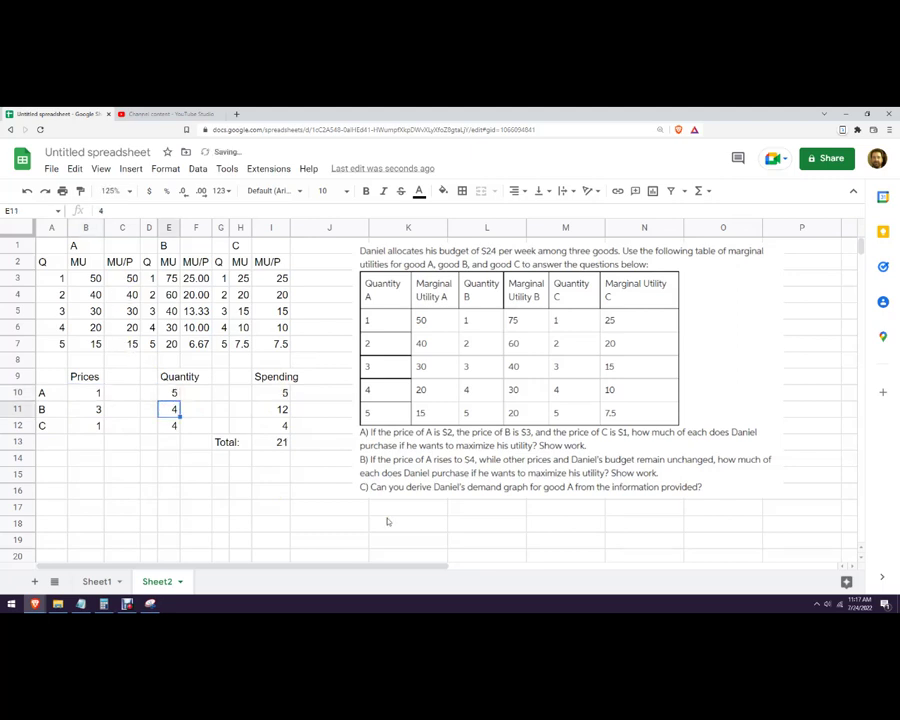
{"action": "left_click", "coordinate": [165, 393]}
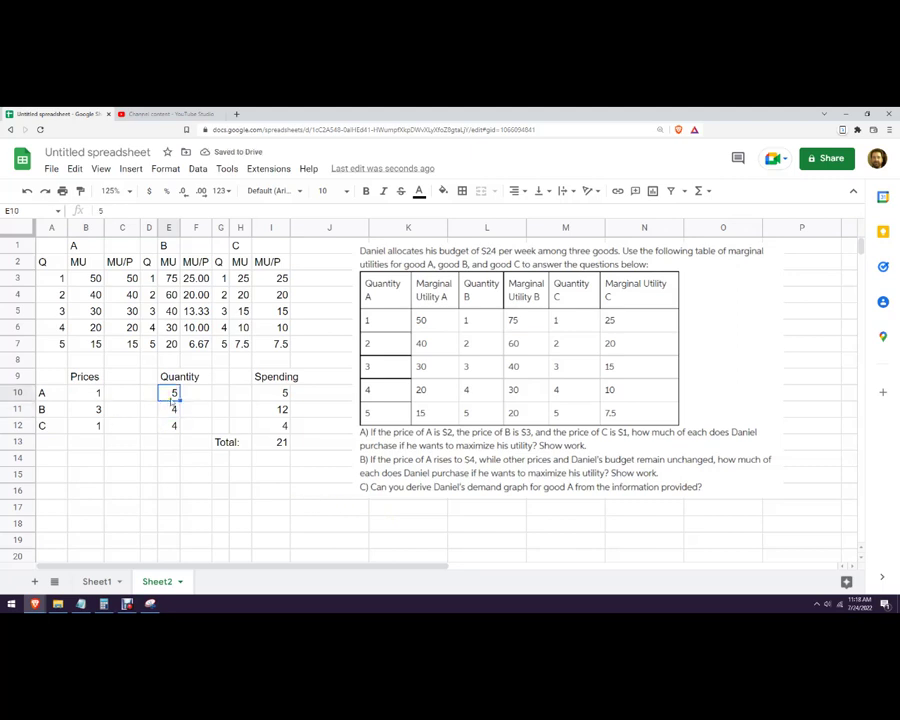
{"action": "left_click", "coordinate": [90, 464]}
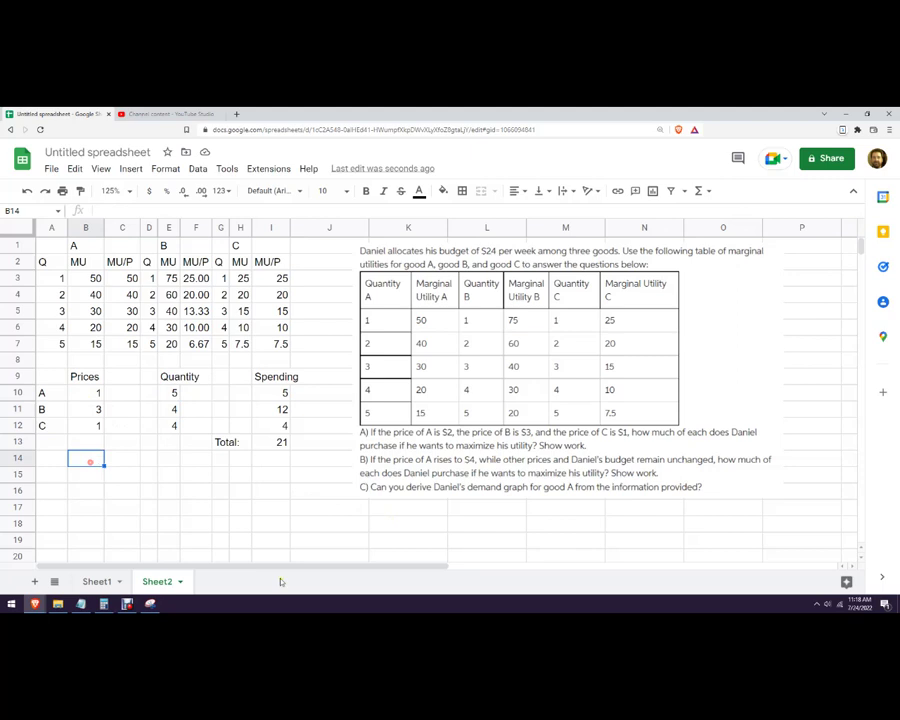
Step: Label the demand schedule columns P and Q in B14 and C14
{"action": "type", "text": "P"}
{"action": "key", "text": "Tab"}
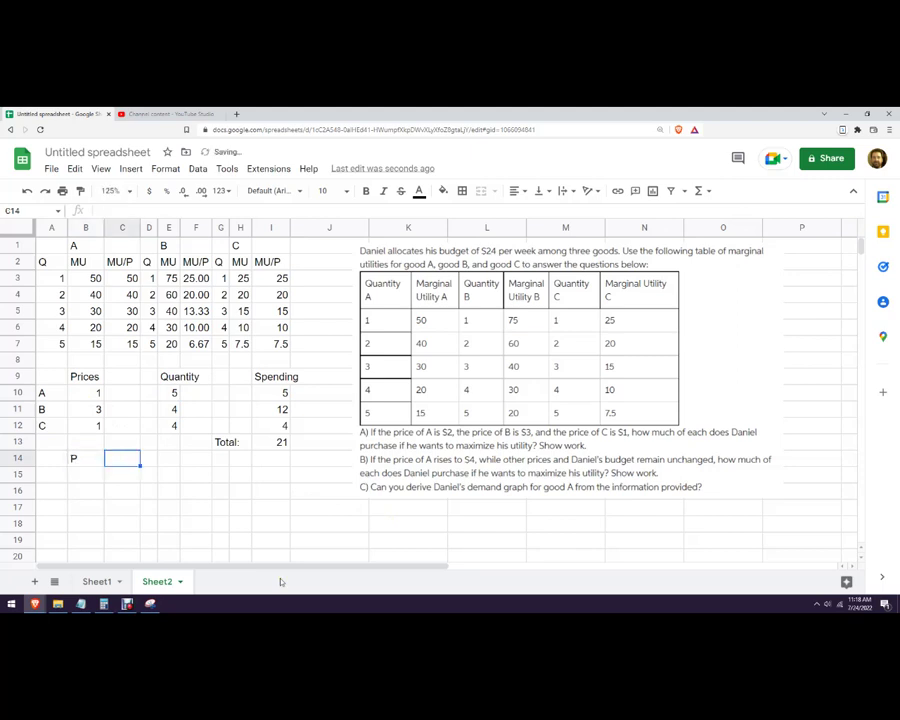
{"action": "type", "text": "Q"}
{"action": "key", "text": "Return"}
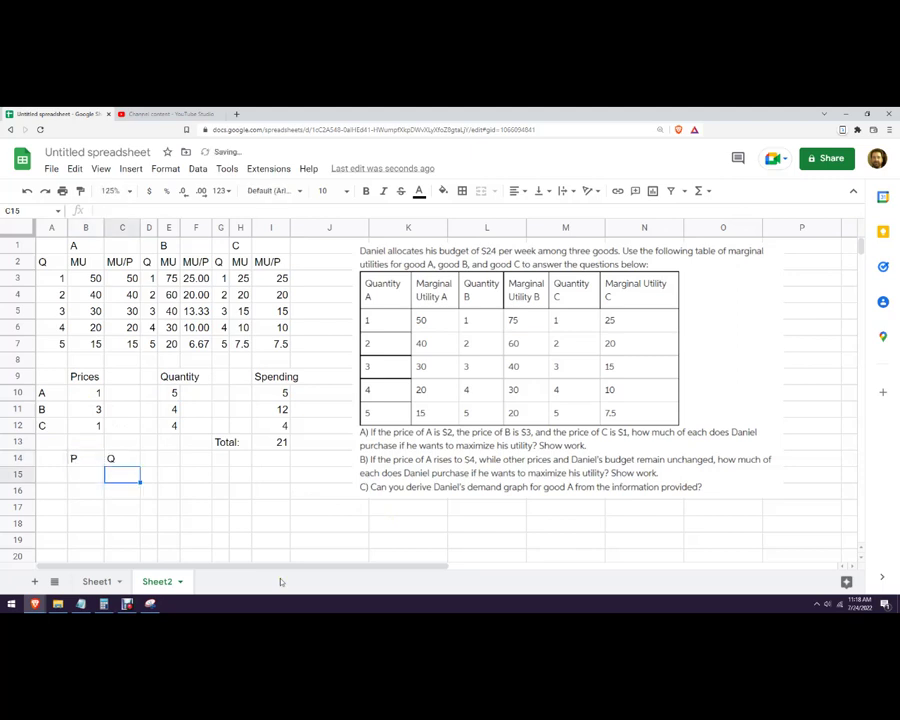
Step: Enter prices 1, 2, 3, 4, 5 and 6 down the P column
{"action": "type", "text": "1"}
{"action": "key", "text": "Return"}
{"action": "type", "text": "2"}
{"action": "key", "text": "Return"}
{"action": "type", "text": "3"}
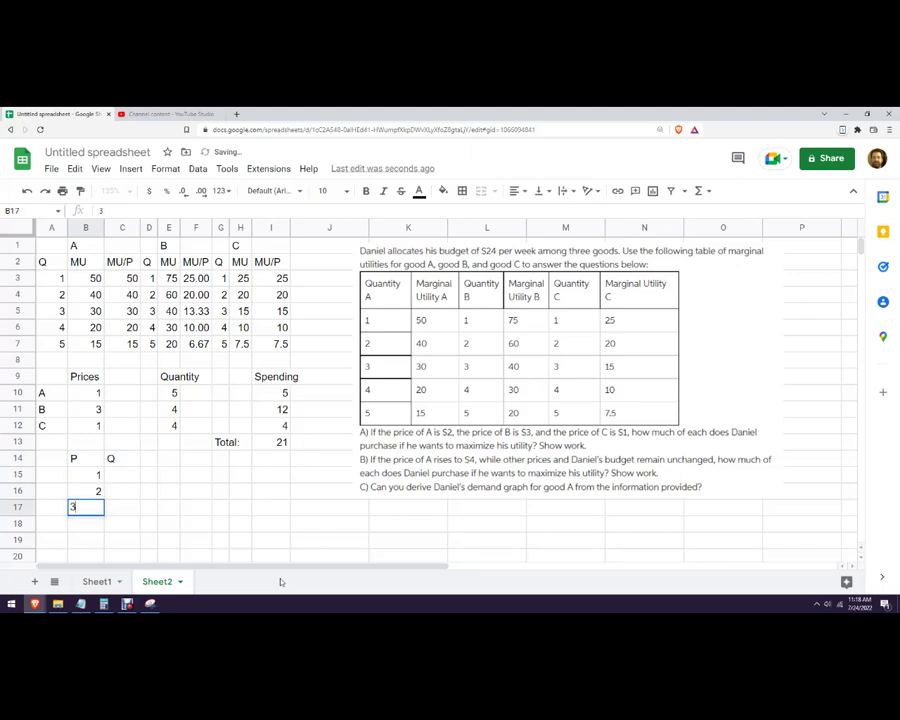
{"action": "key", "text": "Return"}
{"action": "type", "text": "4"}
{"action": "key", "text": "Return"}
{"action": "type", "text": "5"}
{"action": "key", "text": "Return"}
{"action": "type", "text": "6"}
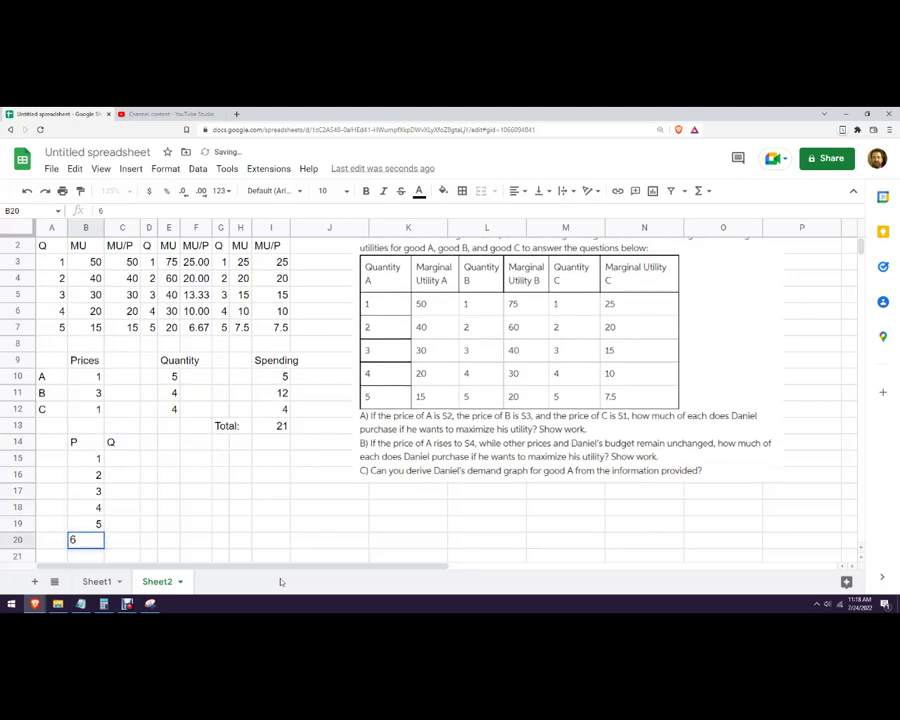
{"action": "left_click", "coordinate": [250, 526]}
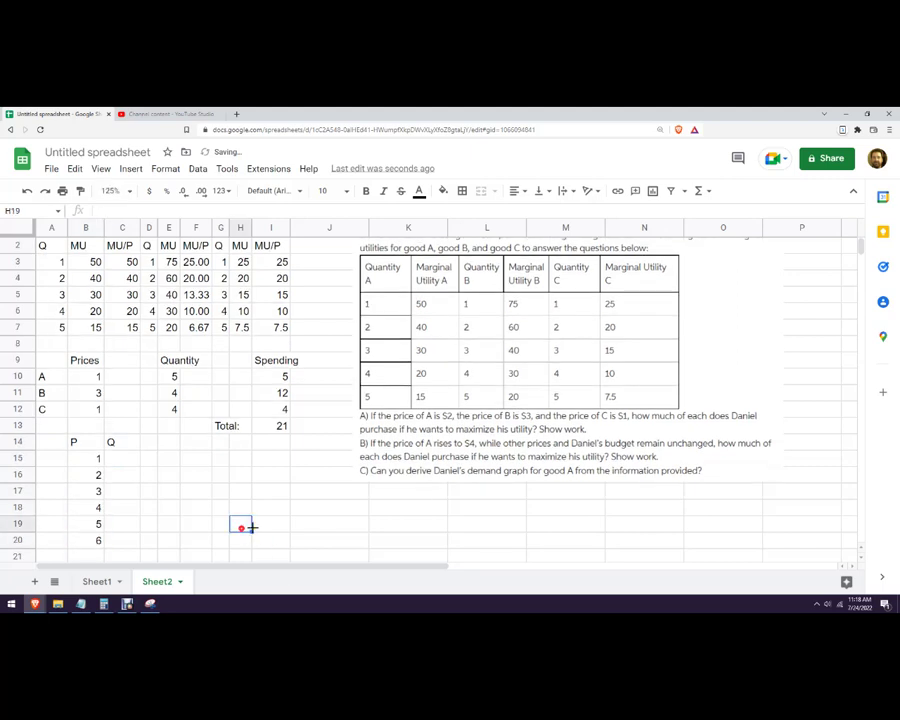
Step: Check good A's quantity, then enter quantity 5 beside price 1
{"action": "left_click", "coordinate": [126, 462]}
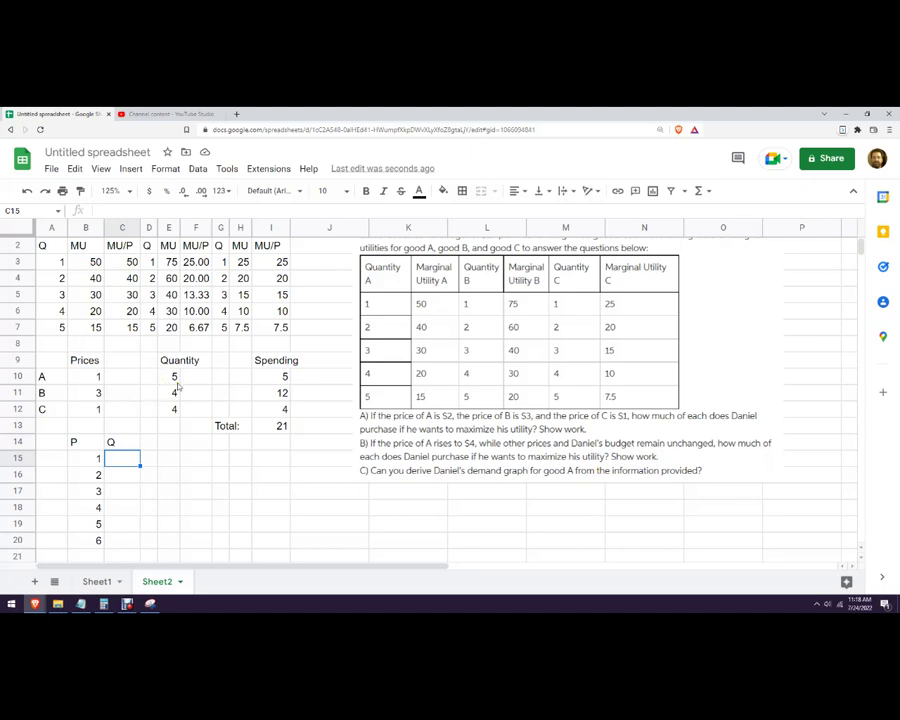
{"action": "left_click", "coordinate": [172, 377]}
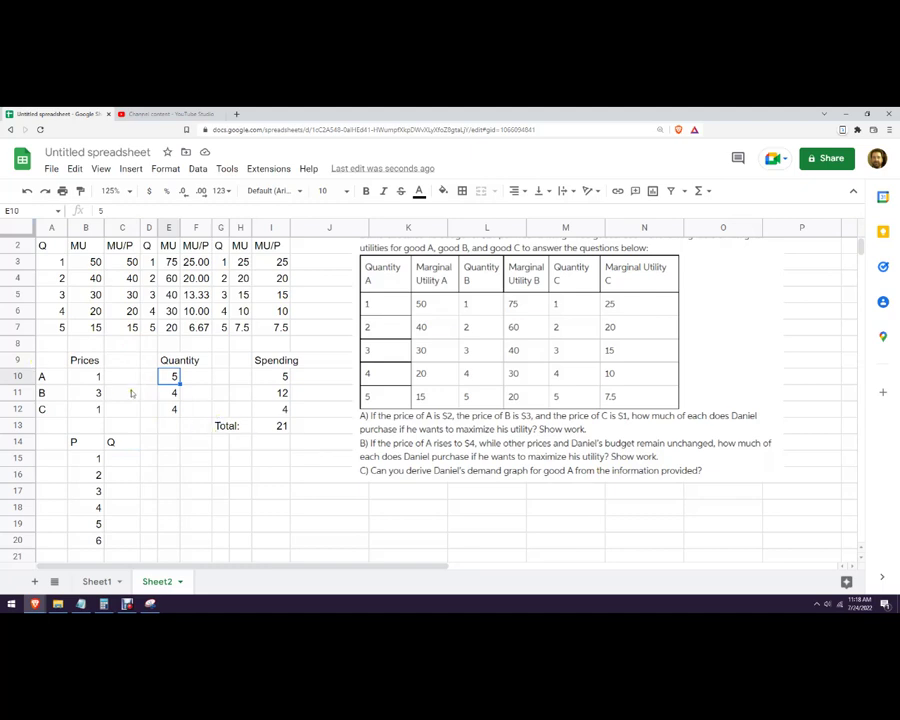
{"action": "left_click", "coordinate": [130, 462]}
{"action": "type", "text": "5"}
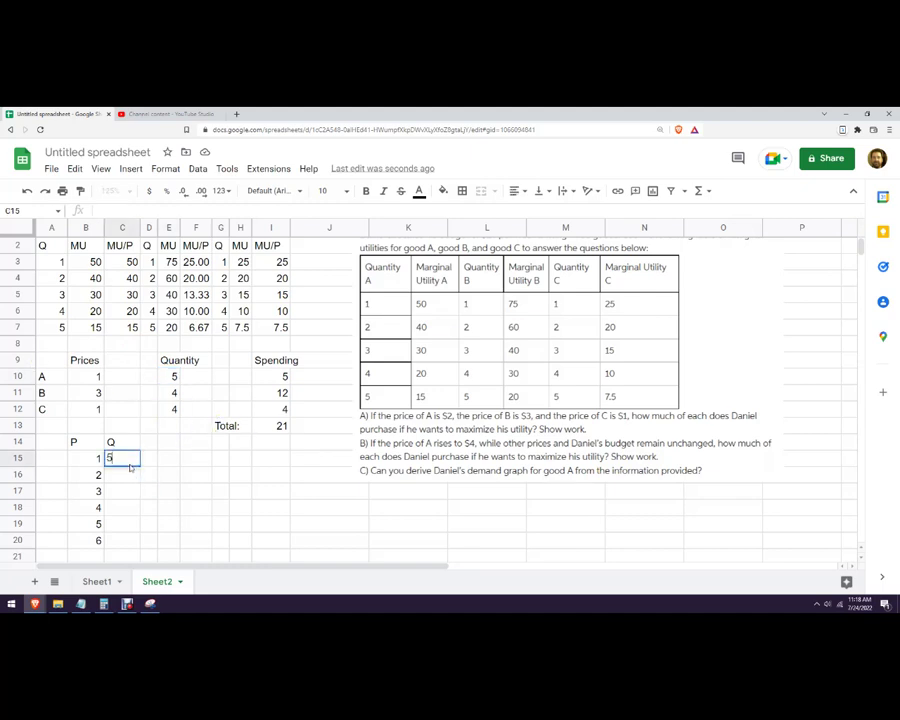
{"action": "key", "text": "Return"}
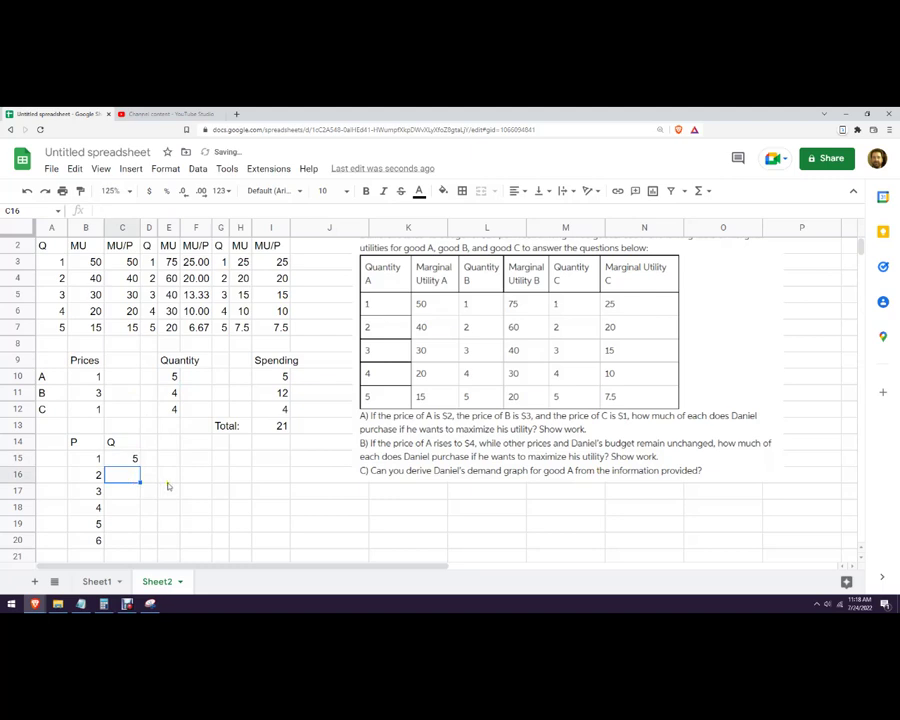
Step: Set good A's price to 2 and quantity to 4, and record quantity 4 at price 2
{"action": "left_click", "coordinate": [88, 377]}
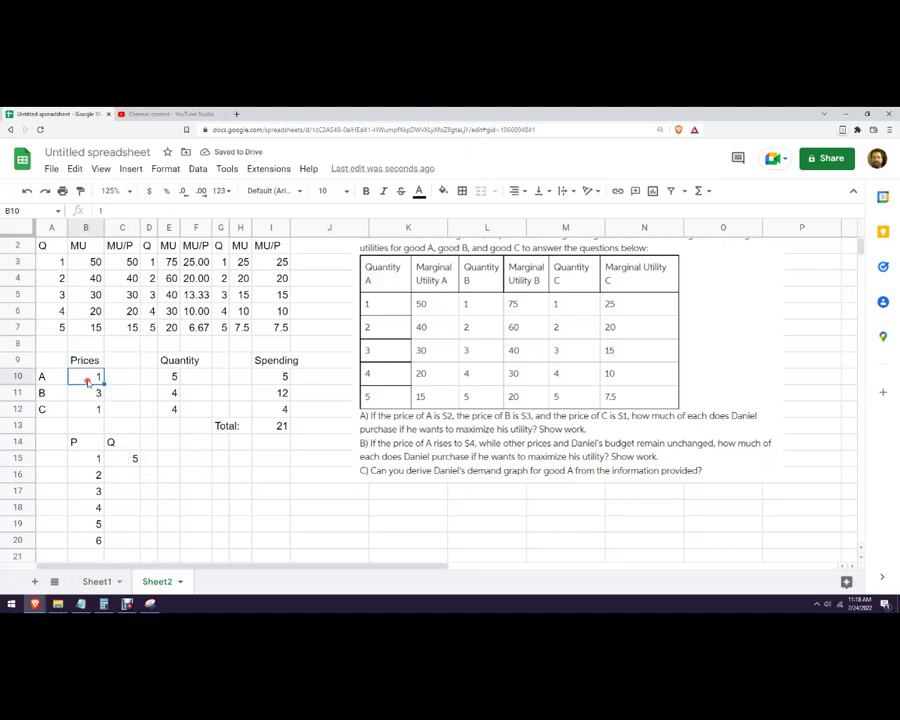
{"action": "type", "text": "2"}
{"action": "key", "text": "Return"}
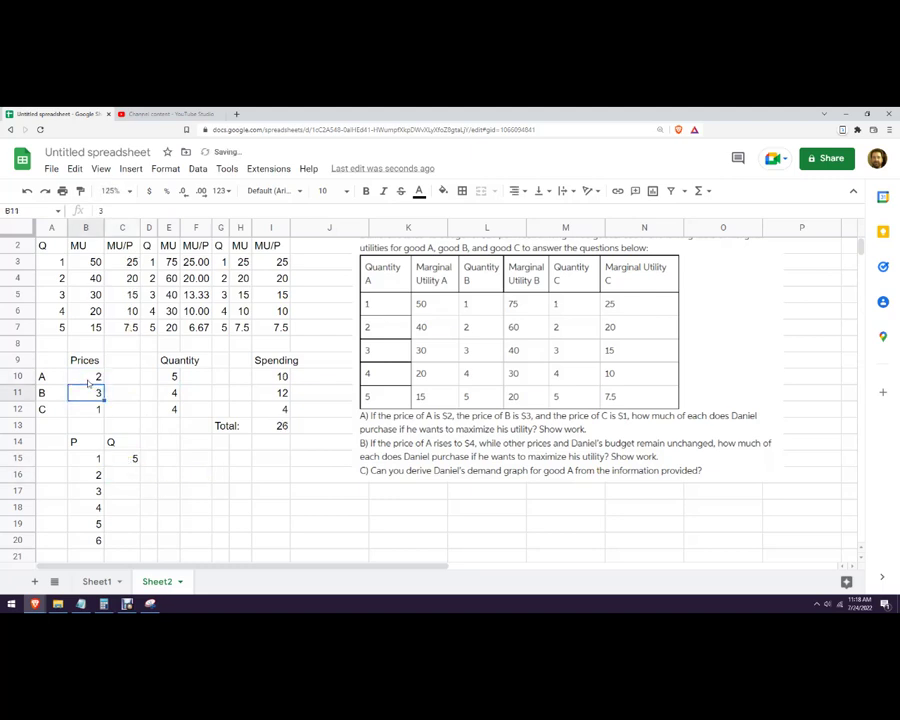
{"action": "left_click", "coordinate": [174, 377]}
{"action": "type", "text": "4"}
{"action": "key", "text": "Return"}
{"action": "left_click", "coordinate": [128, 474]}
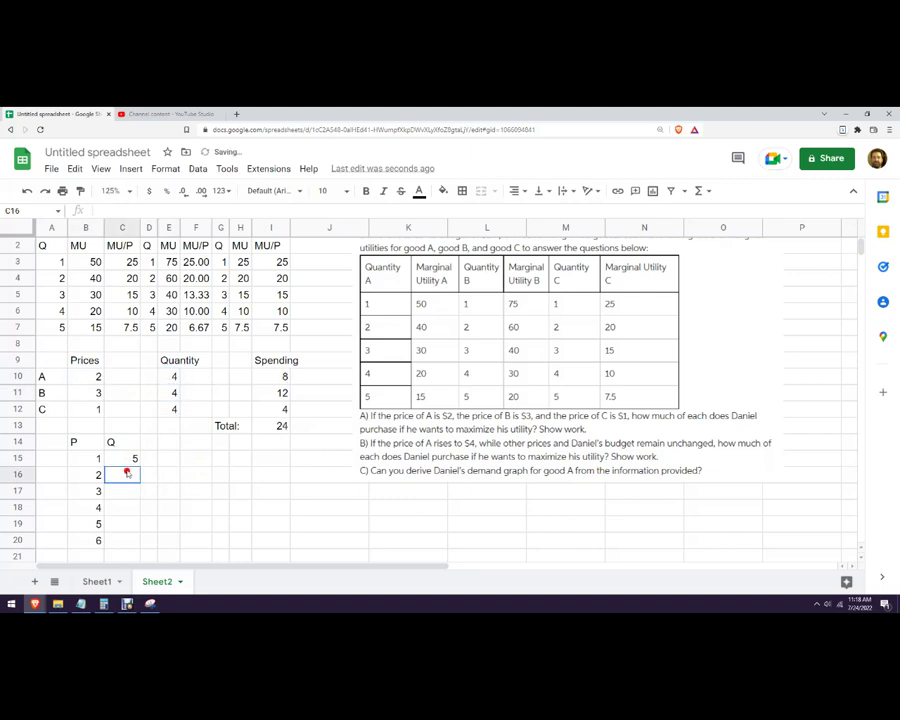
{"action": "type", "text": "4"}
{"action": "key", "text": "Return"}
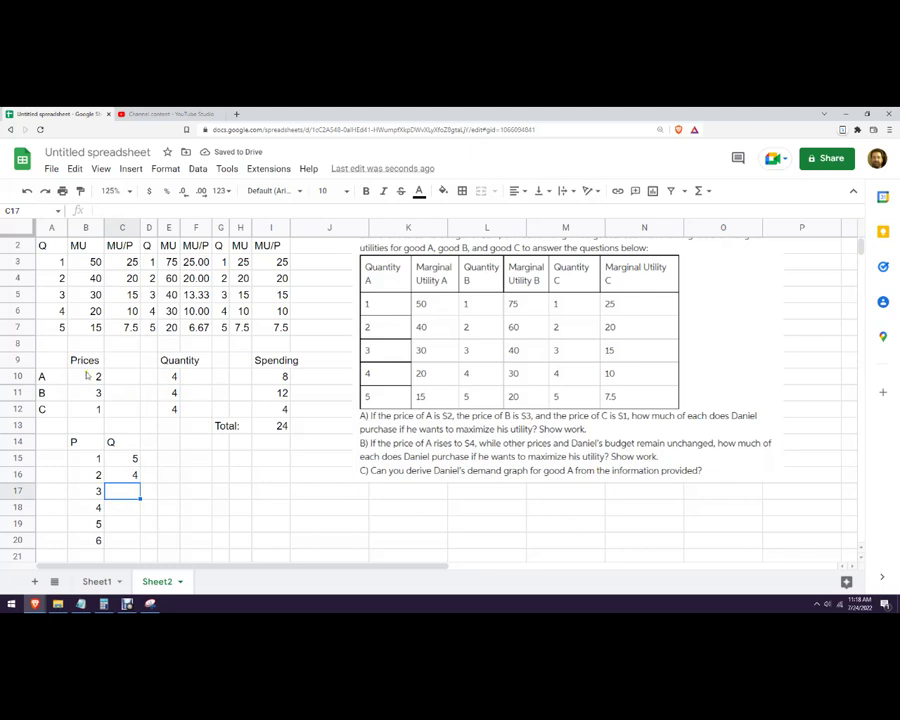
Step: Change good A's price to 3
{"action": "left_click", "coordinate": [92, 375]}
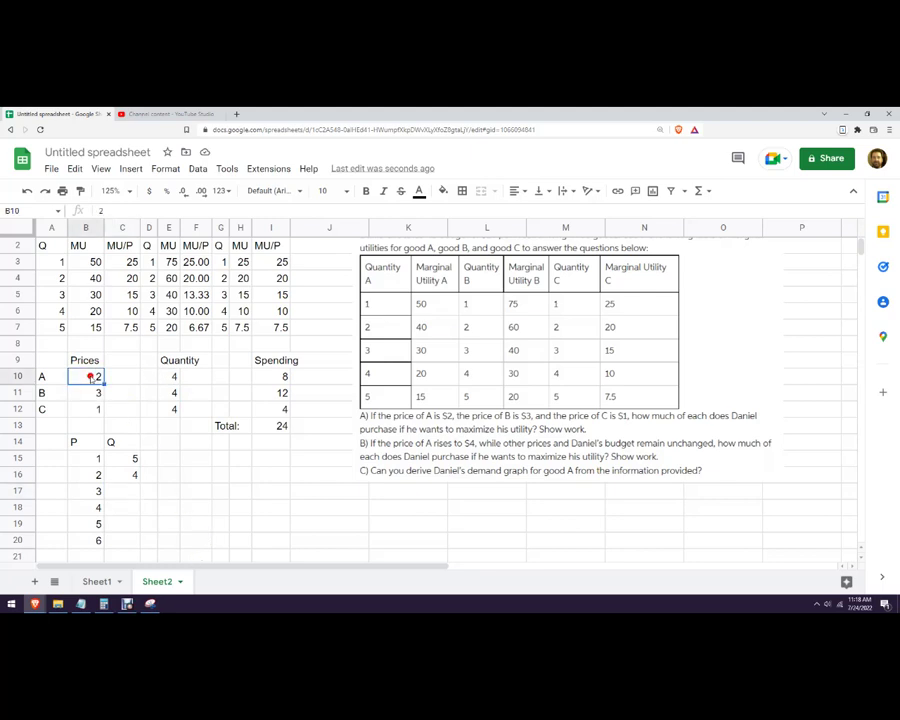
{"action": "type", "text": "3"}
{"action": "key", "text": "Return"}
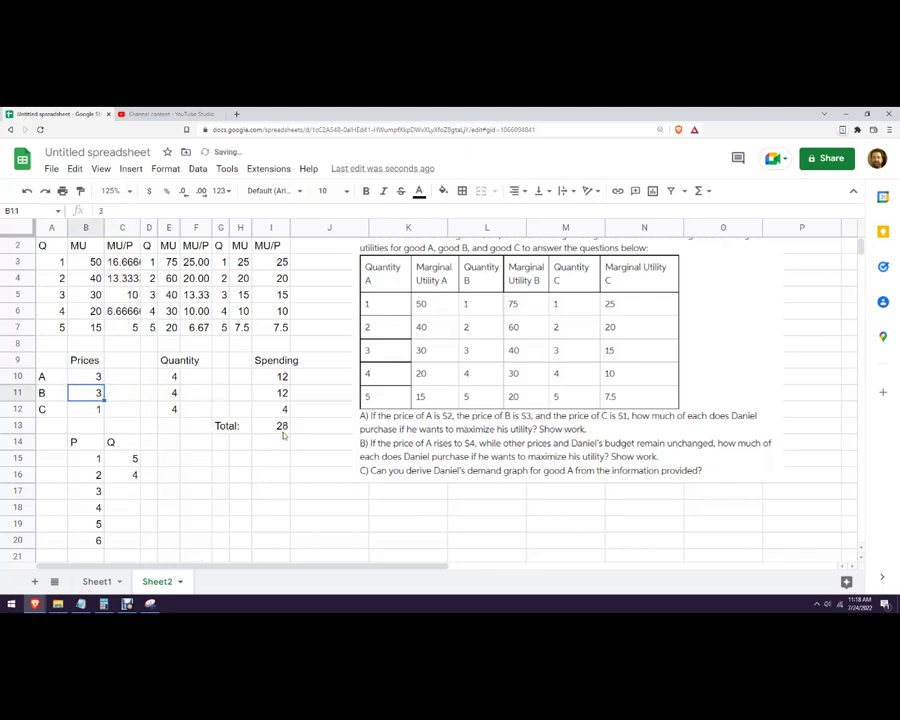
{"action": "left_click", "coordinate": [176, 377]}
{"action": "scroll", "coordinate": [183, 390], "scroll_direction": "up", "scroll_amount": 1}
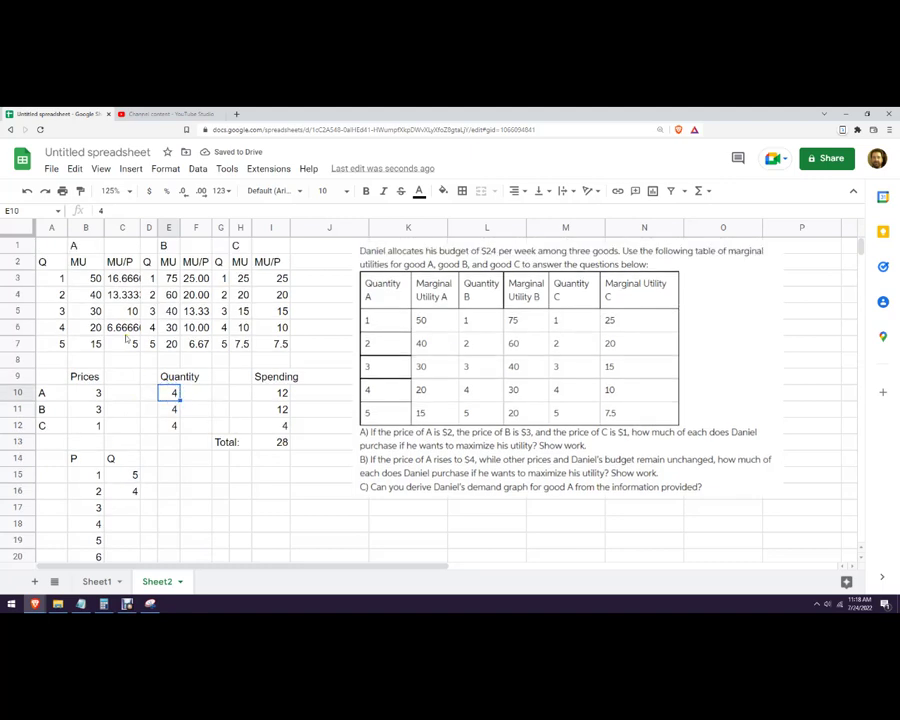
Step: Set good A's quantity to 3 and review the MU/P formulas for its second and third units
{"action": "type", "text": "3"}
{"action": "key", "text": "Return"}
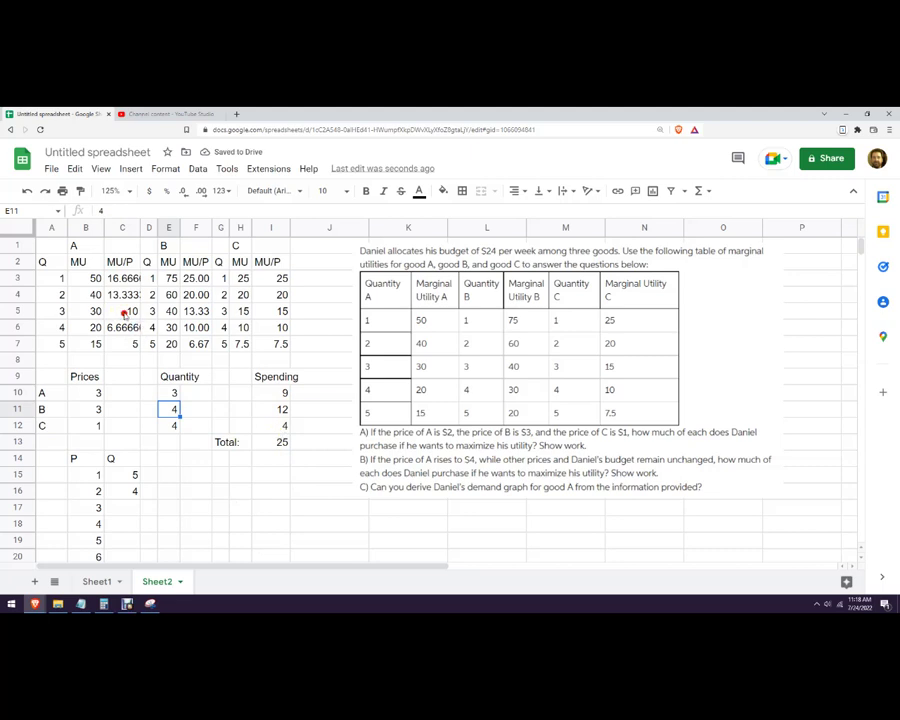
{"action": "left_click", "coordinate": [125, 313]}
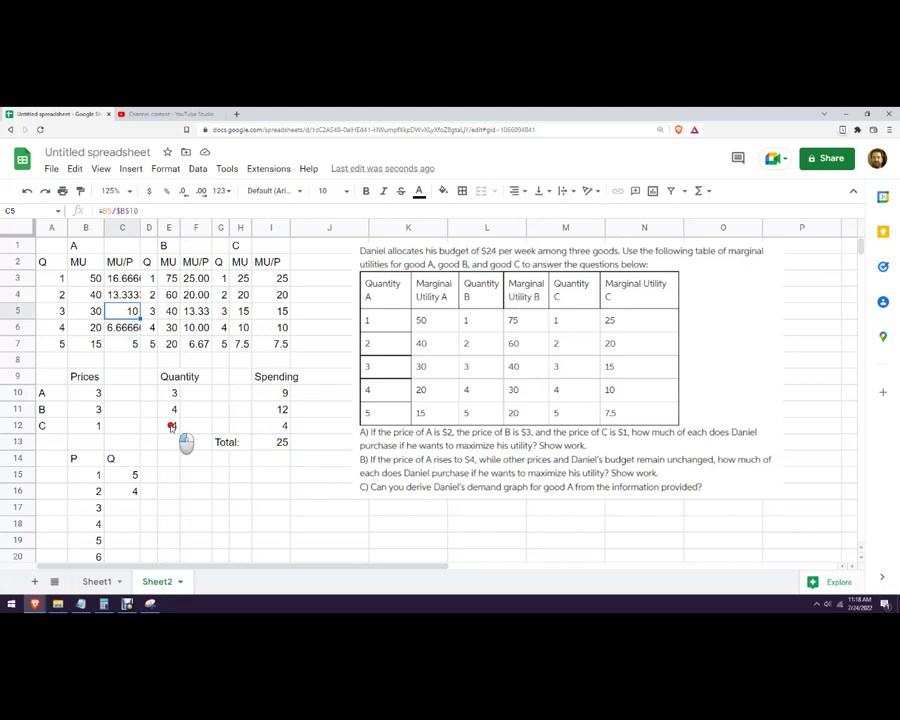
{"action": "left_click", "coordinate": [176, 429]}
{"action": "left_click", "coordinate": [121, 310]}
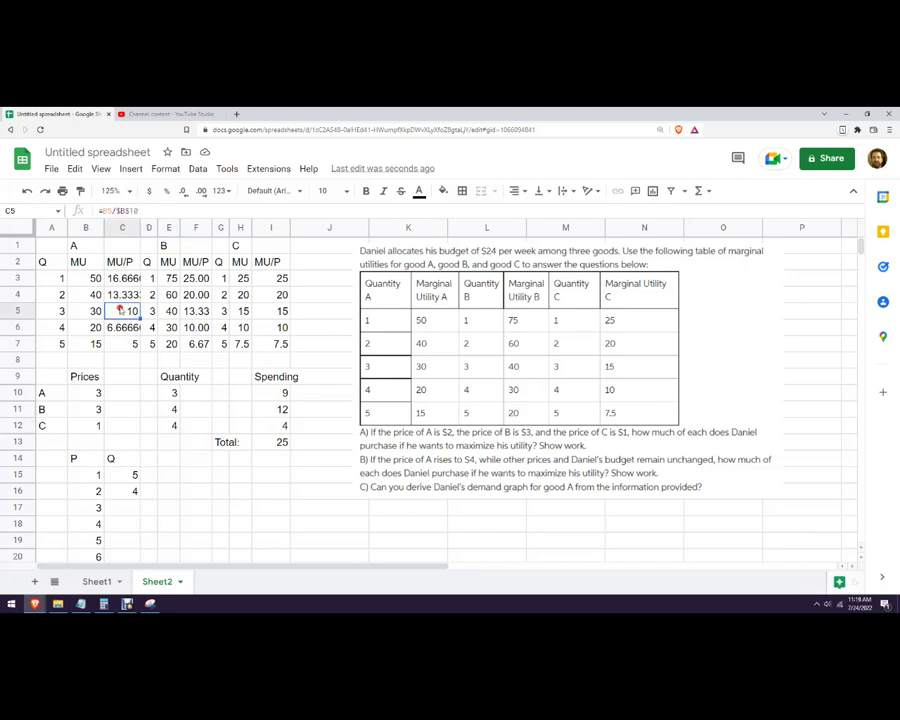
{"action": "left_click", "coordinate": [121, 293]}
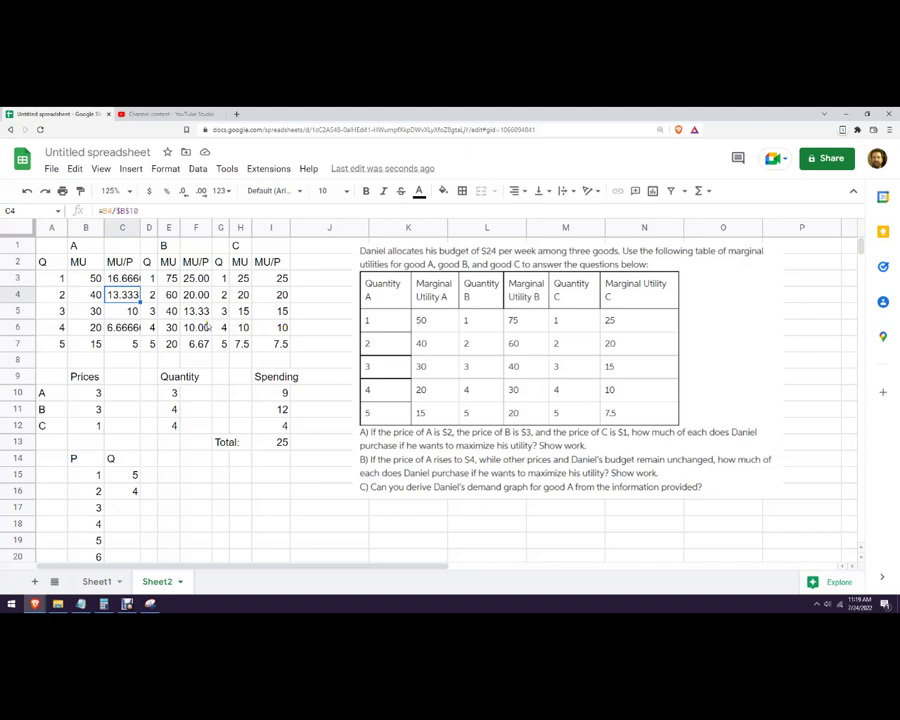
Step: Set good A's quantity to 2 and good B's to 3
{"action": "left_click", "coordinate": [172, 394]}
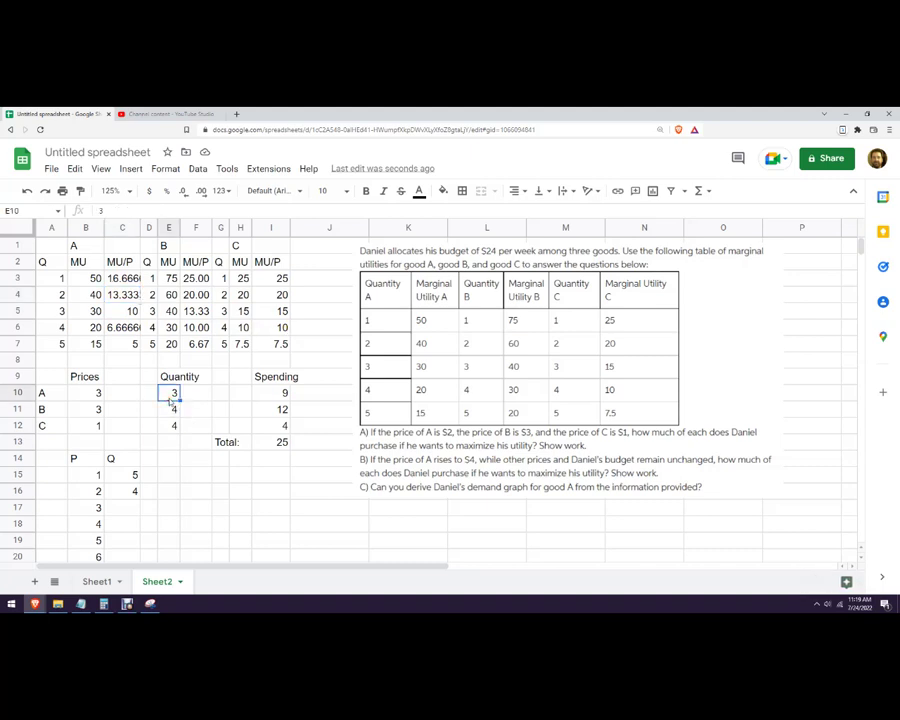
{"action": "type", "text": "2"}
{"action": "key", "text": "Return"}
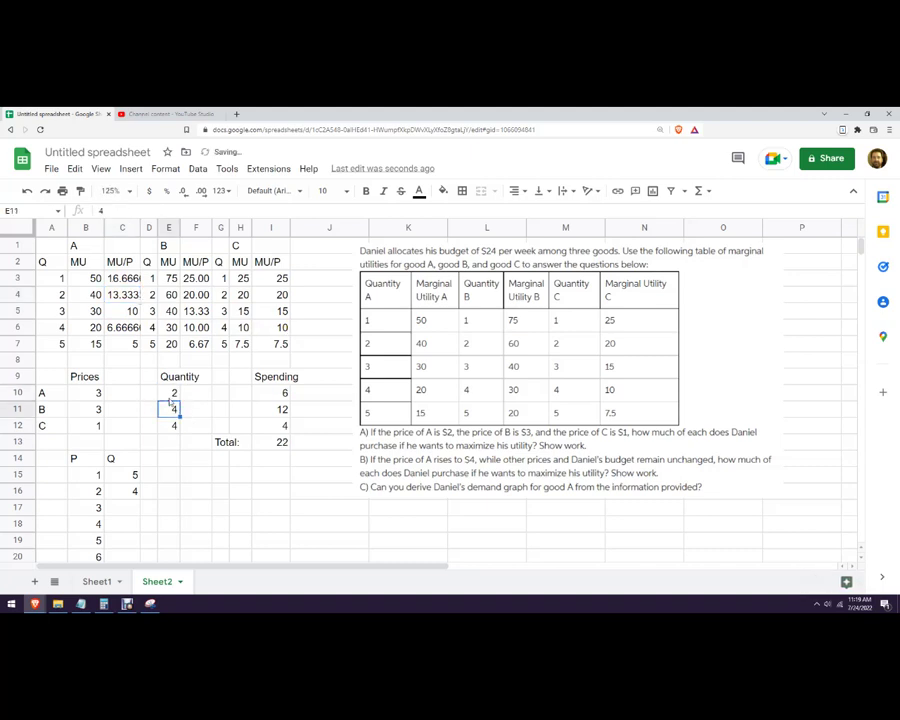
{"action": "type", "text": "3"}
{"action": "key", "text": "Return"}
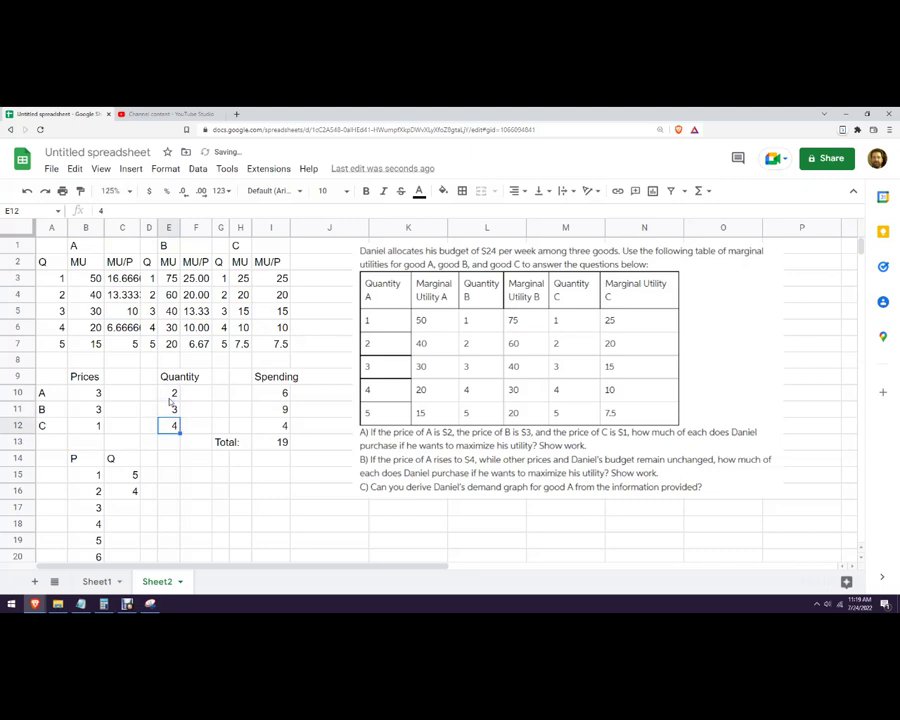
Step: Change good B's quantity to 4 and good C's to 5
{"action": "left_click", "coordinate": [170, 402]}
{"action": "type", "text": "4"}
{"action": "left_click", "coordinate": [170, 398]}
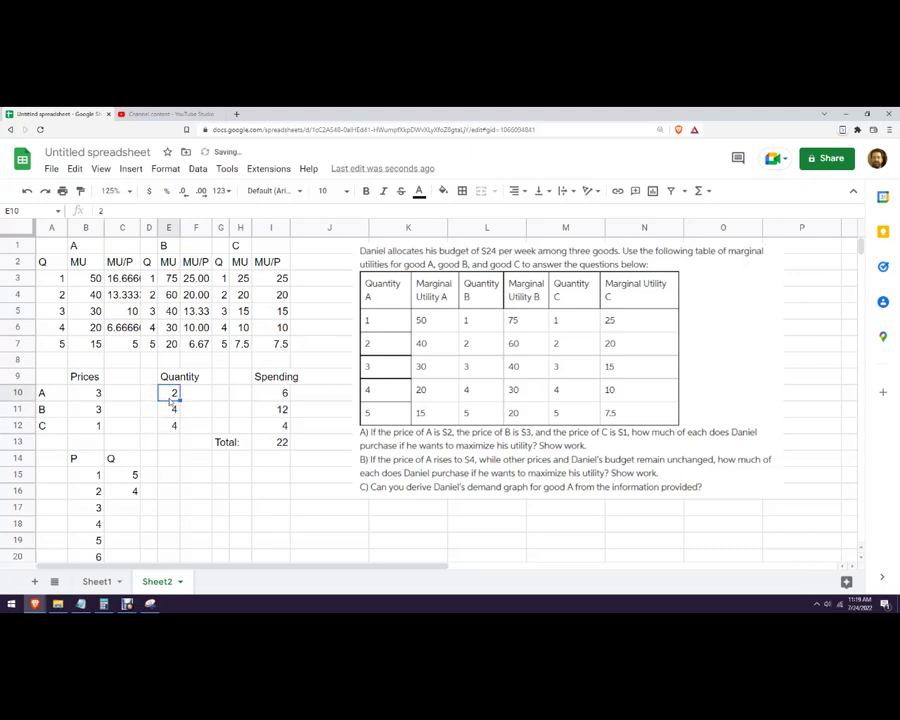
{"action": "key", "text": "Down"}
{"action": "key", "text": "Down"}
{"action": "key", "text": "Up"}
{"action": "key", "text": "Up"}
{"action": "key", "text": "Down"}
{"action": "key", "text": "Down"}
{"action": "type", "text": "3"}
{"action": "key", "text": "Return"}
{"action": "key", "text": "Up"}
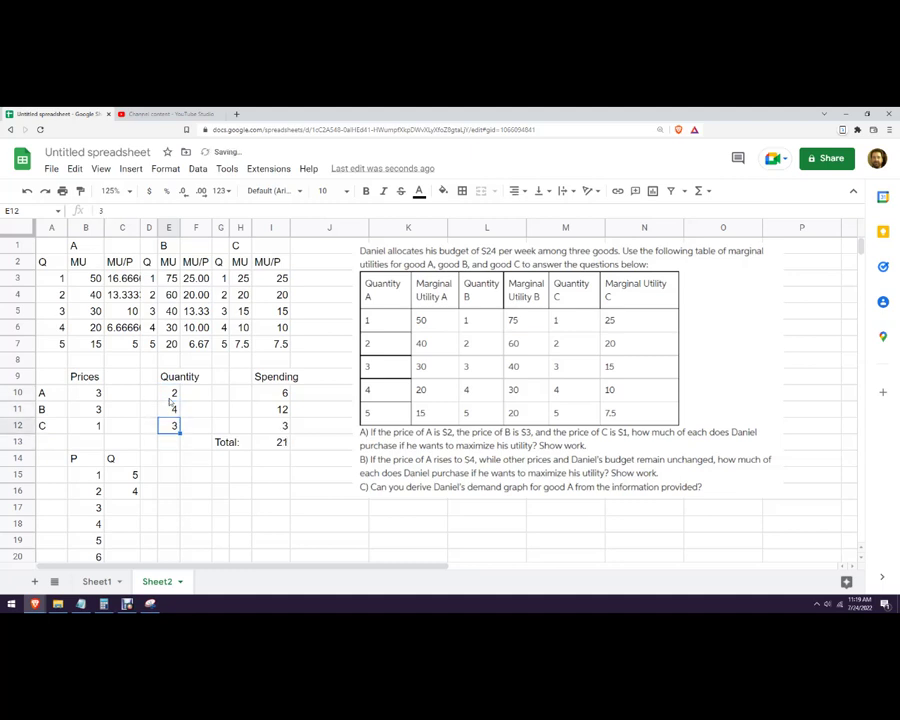
{"action": "type", "text": "5"}
{"action": "key", "text": "Up"}
{"action": "key", "text": "Down"}
{"action": "left_click", "coordinate": [170, 393]}
Step: After checking A's MU/P value, set good A's quantity to 3 and good C's to 3
{"action": "left_click", "coordinate": [125, 510]}
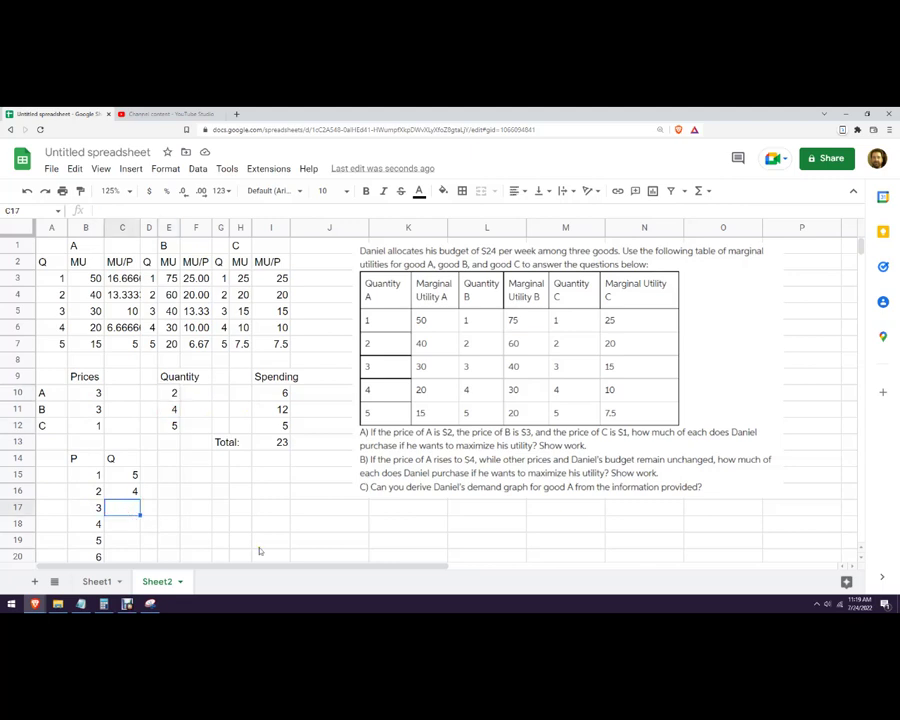
{"action": "left_click", "coordinate": [133, 311]}
{"action": "left_click", "coordinate": [172, 393]}
{"action": "type", "text": "3"}
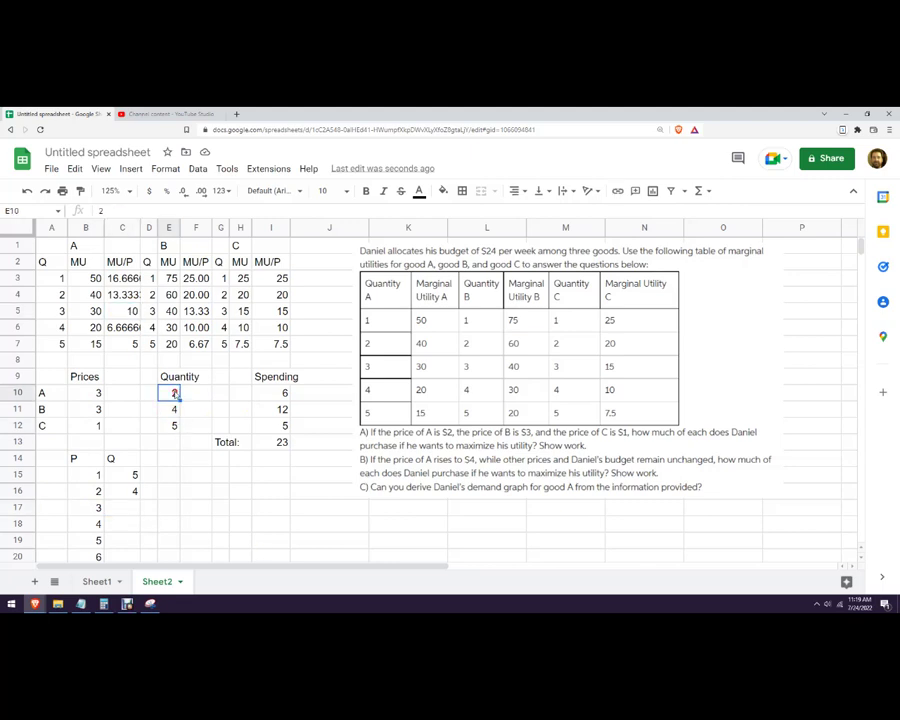
{"action": "key", "text": "Return"}
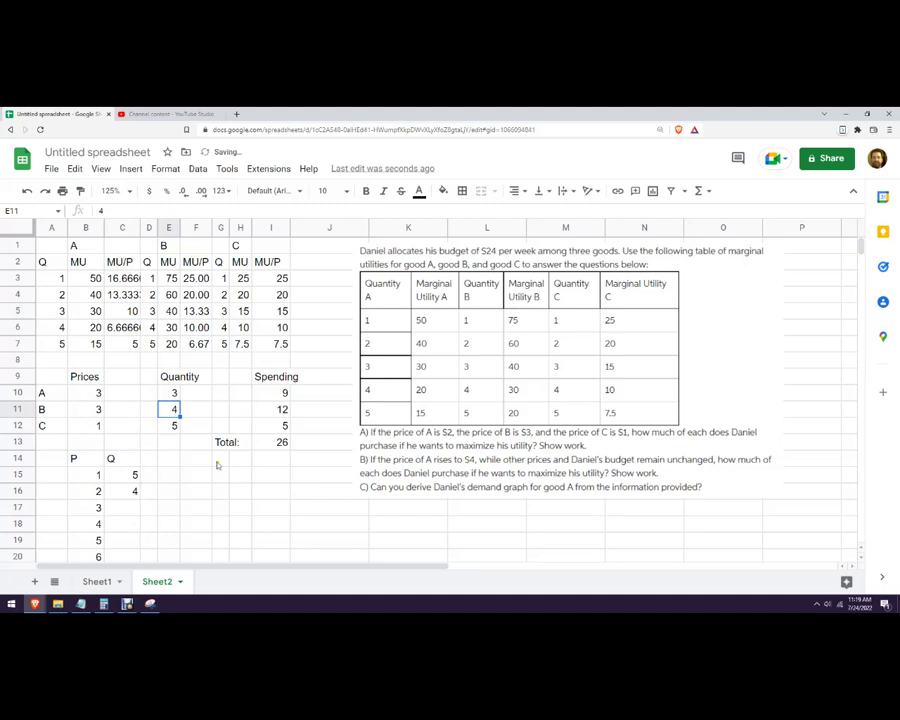
{"action": "key", "text": "Down"}
{"action": "type", "text": "4"}
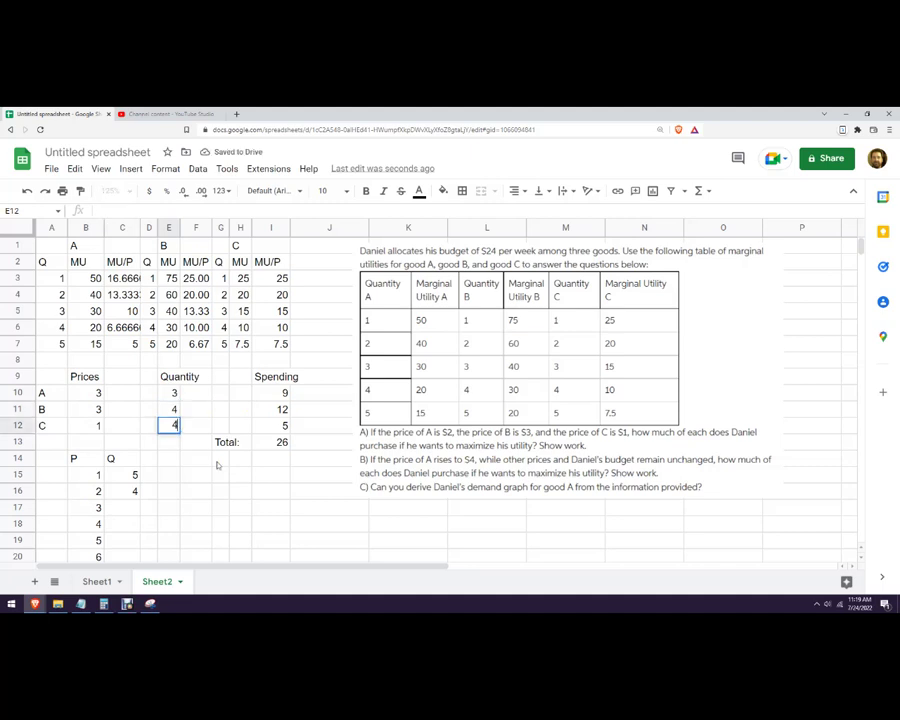
{"action": "key", "text": "Return"}
{"action": "key", "text": "Up"}
{"action": "type", "text": "3"}
{"action": "key", "text": "Return"}
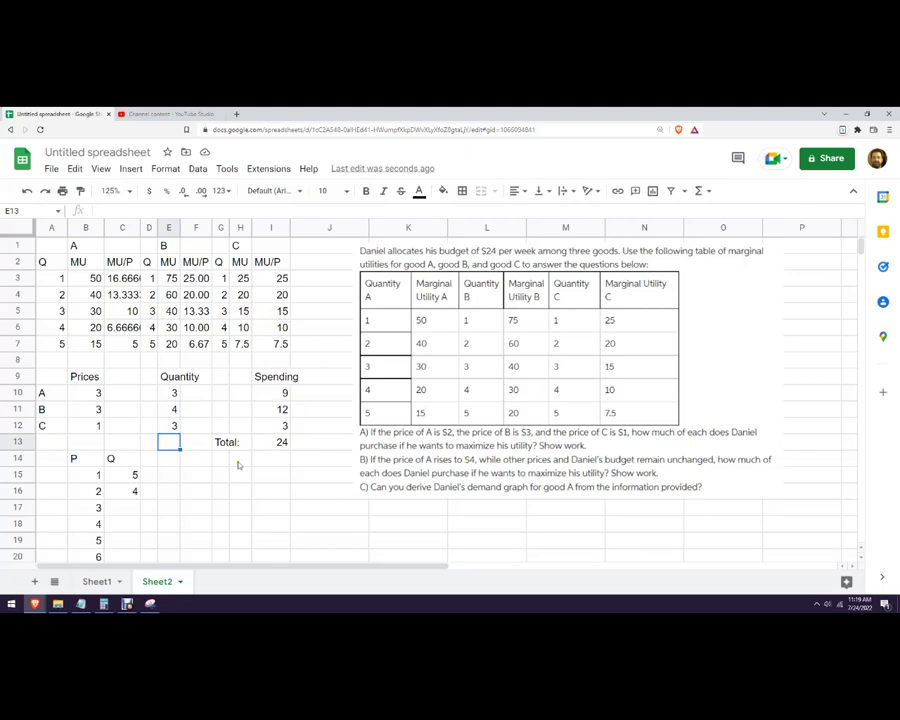
Step: Record quantity 3 at price 3 in the schedule and raise good A's quantity to 4
{"action": "left_click", "coordinate": [122, 508]}
{"action": "type", "text": "3"}
{"action": "key", "text": "Return"}
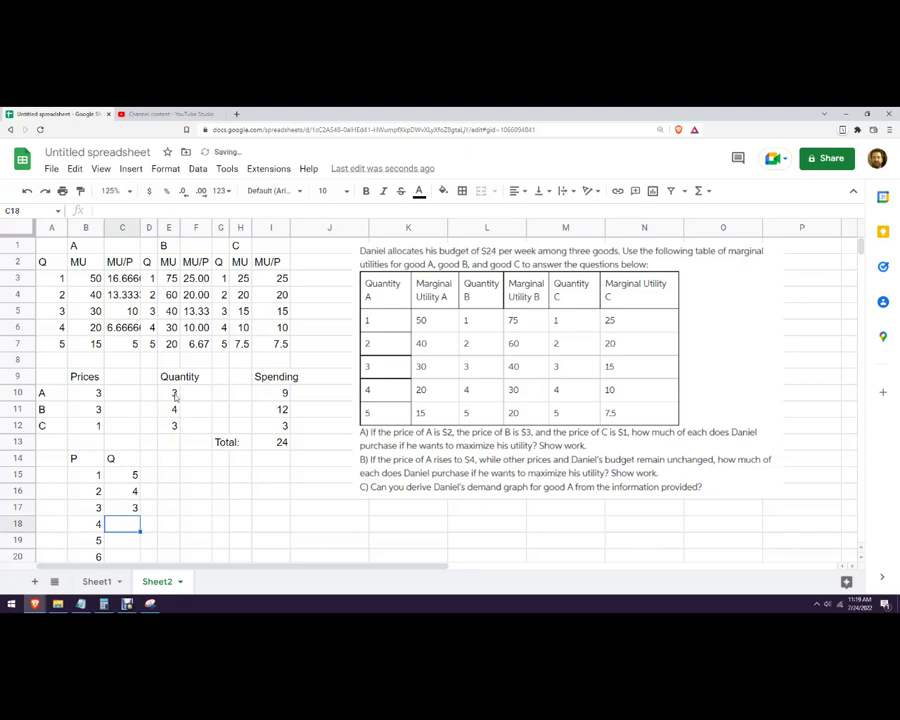
{"action": "left_click", "coordinate": [172, 393]}
{"action": "type", "text": "4"}
{"action": "key", "text": "Return"}
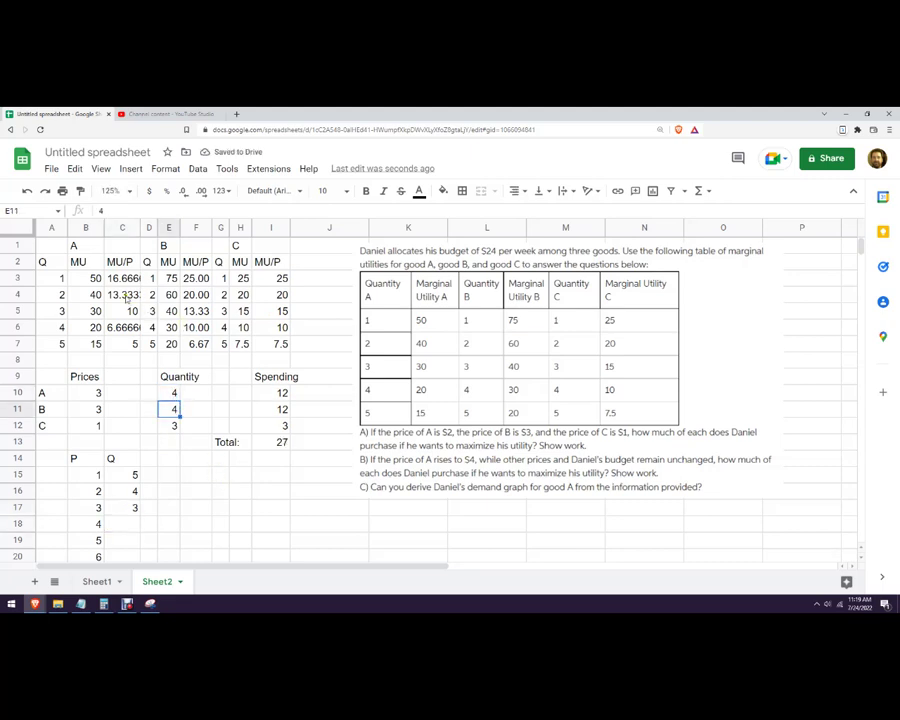
Step: Try price 4 for good A, return it to 3, and set its quantity to 3
{"action": "left_click", "coordinate": [93, 396]}
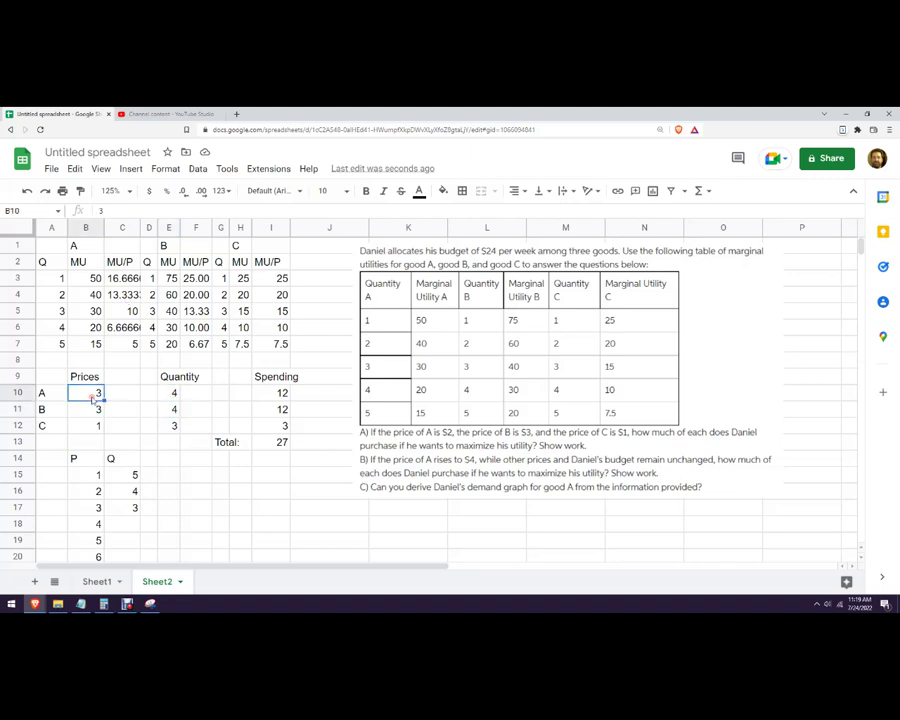
{"action": "type", "text": "4"}
{"action": "key", "text": "Return"}
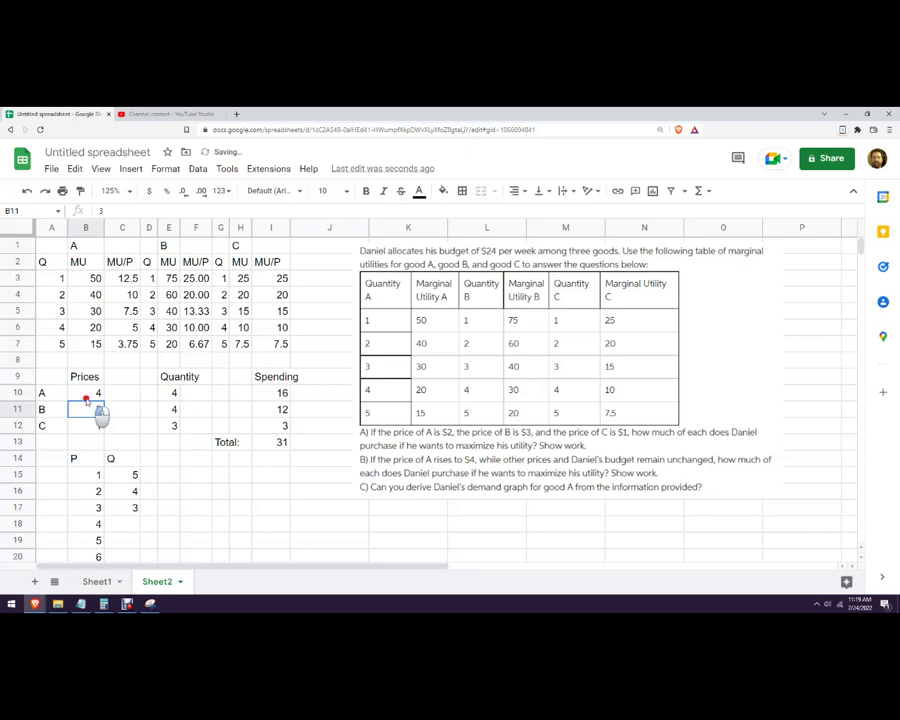
{"action": "left_click", "coordinate": [131, 508]}
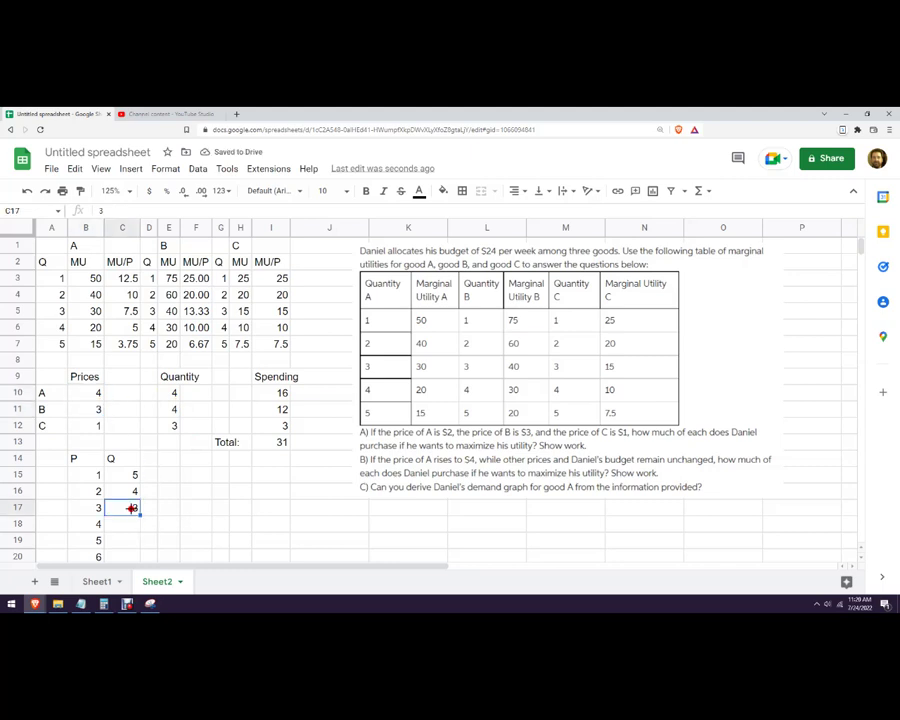
{"action": "left_click", "coordinate": [92, 394]}
{"action": "type", "text": "3"}
{"action": "key", "text": "Return"}
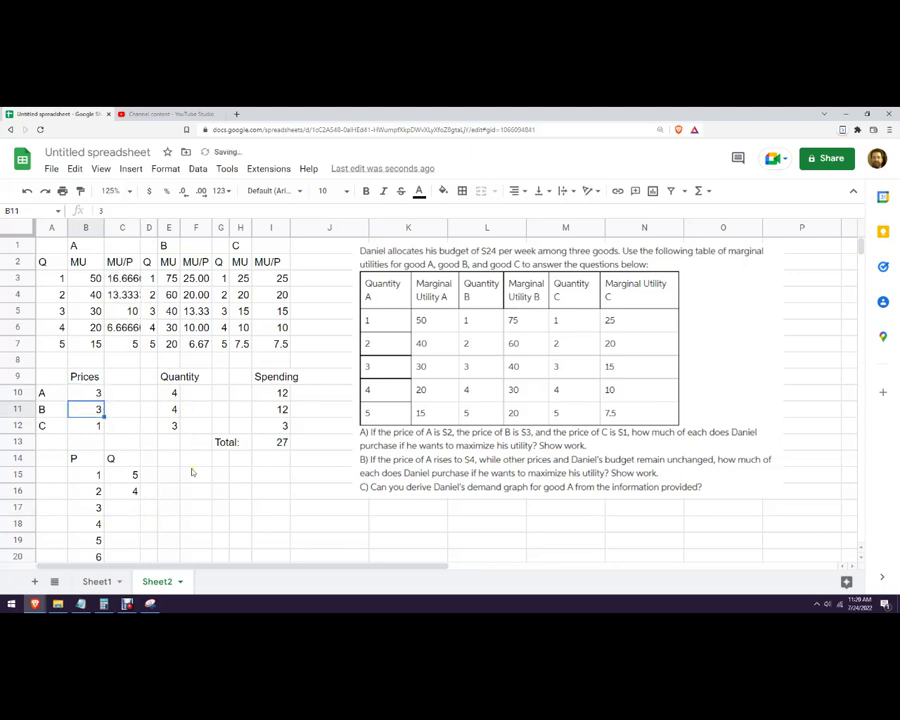
{"action": "left_click", "coordinate": [172, 394]}
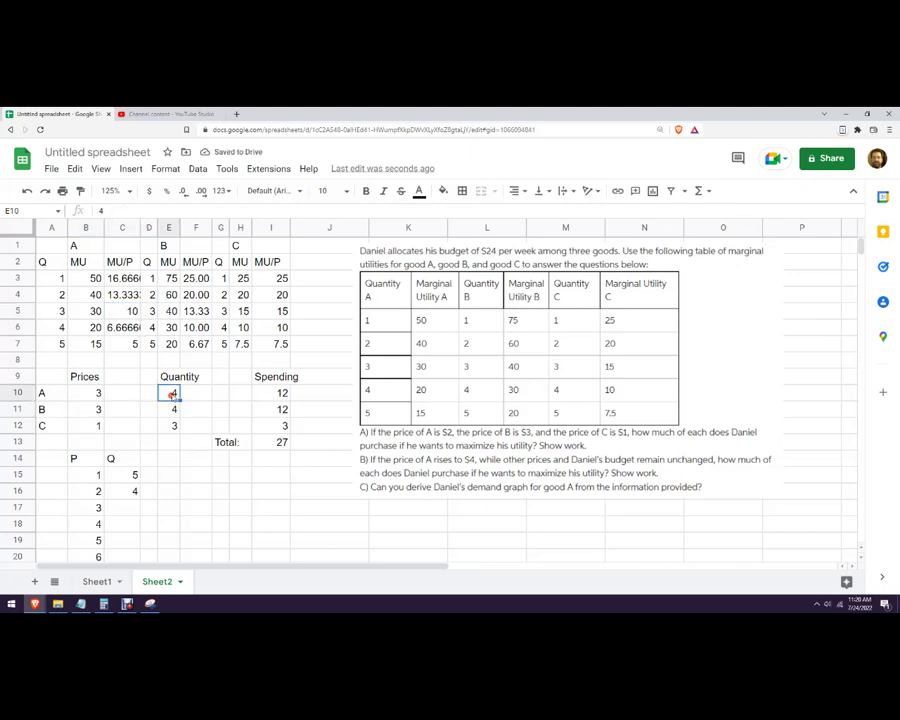
{"action": "type", "text": "3"}
{"action": "key", "text": "Return"}
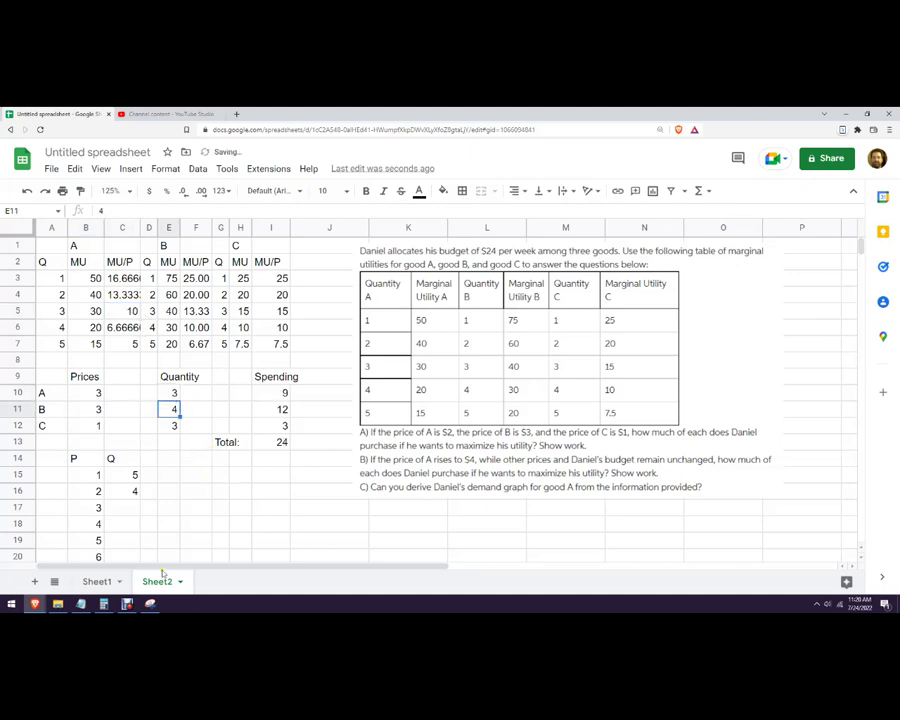
{"action": "left_click", "coordinate": [168, 393]}
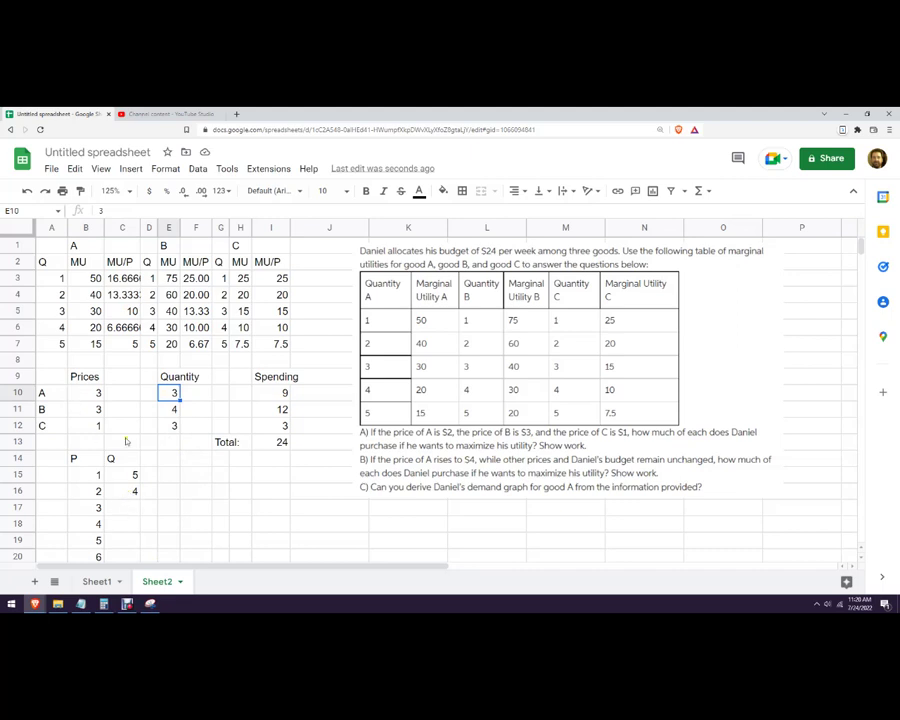
Step: Test price 4 for good A, undo it, compare the MU/P formulas, and enter quantity 3 at price 2
{"action": "left_click", "coordinate": [92, 396]}
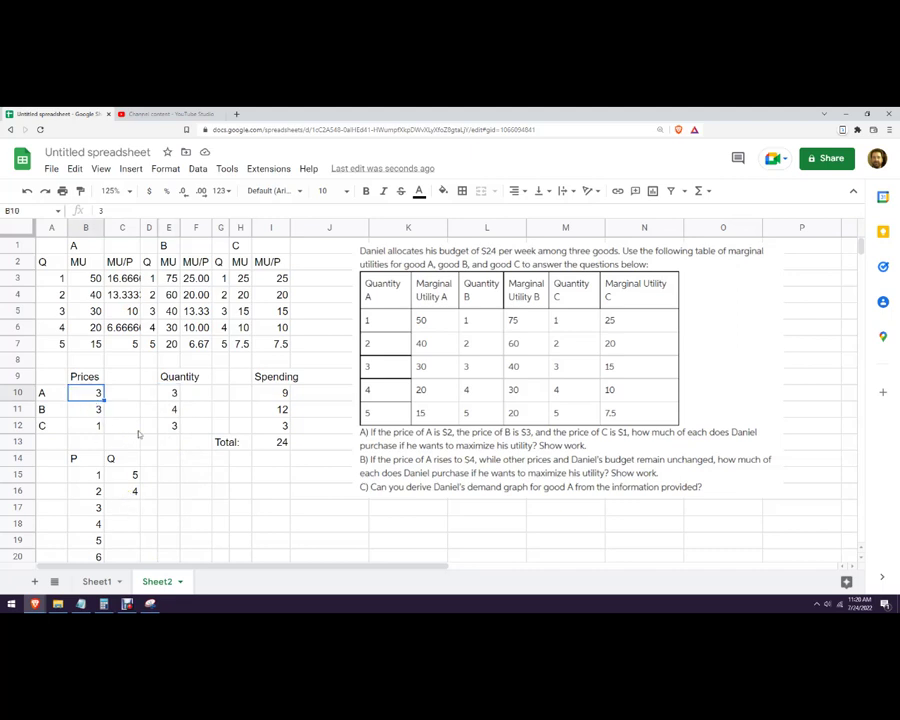
{"action": "type", "text": "4"}
{"action": "key", "text": "Return"}
{"action": "key", "text": "ctrl+z"}
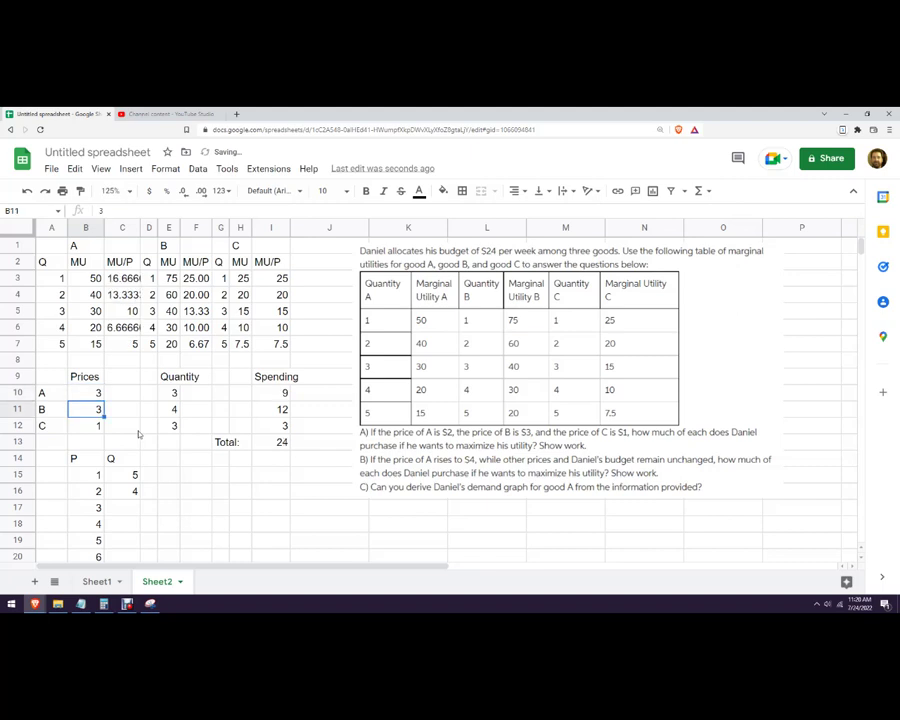
{"action": "left_click", "coordinate": [172, 426]}
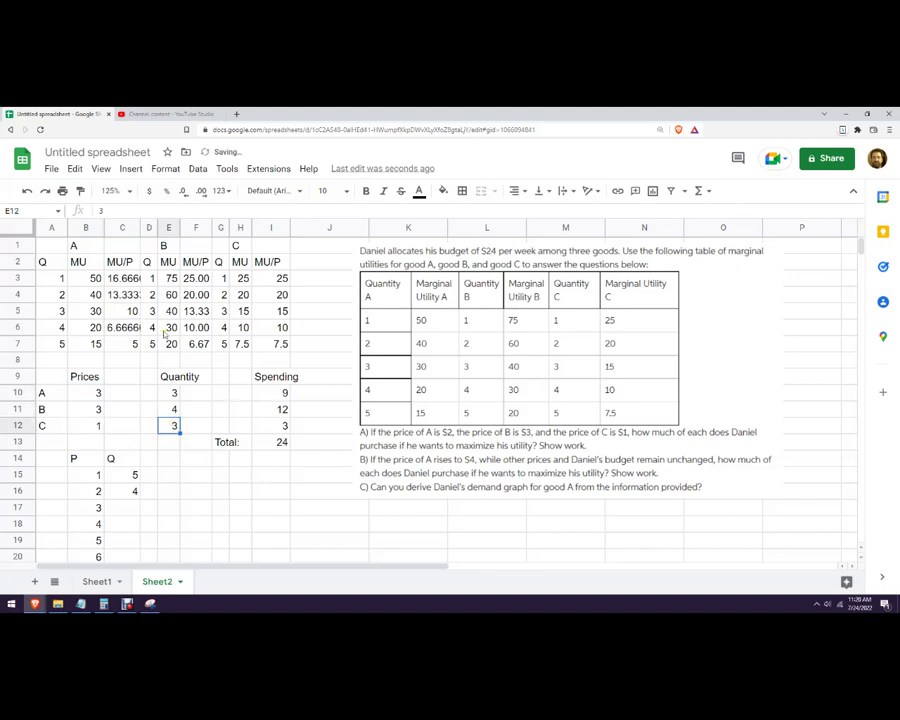
{"action": "left_click", "coordinate": [131, 312]}
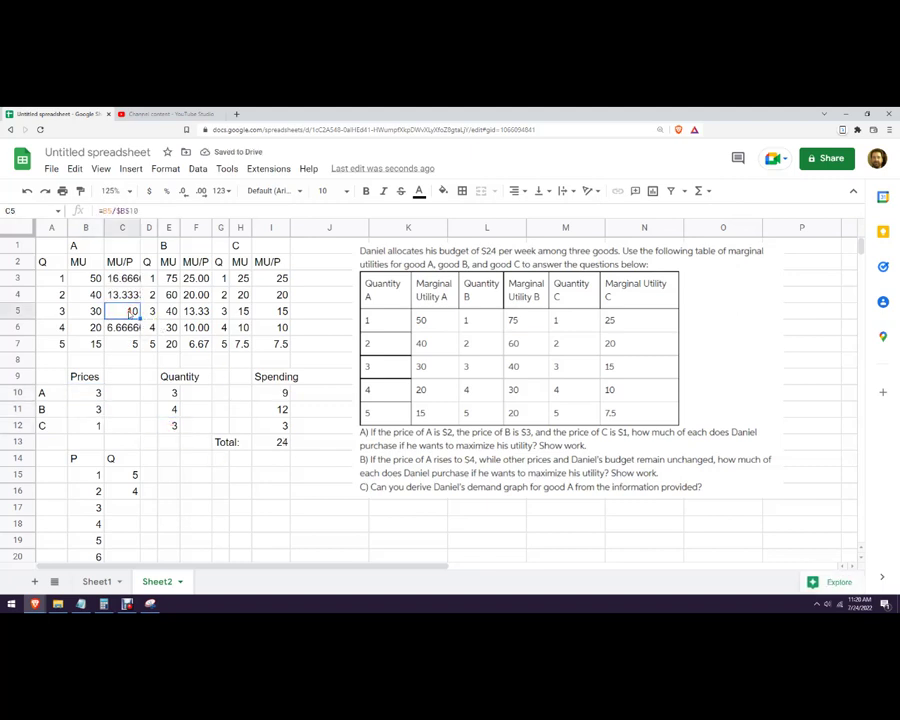
{"action": "left_click", "coordinate": [198, 328]}
{"action": "left_click", "coordinate": [261, 328]}
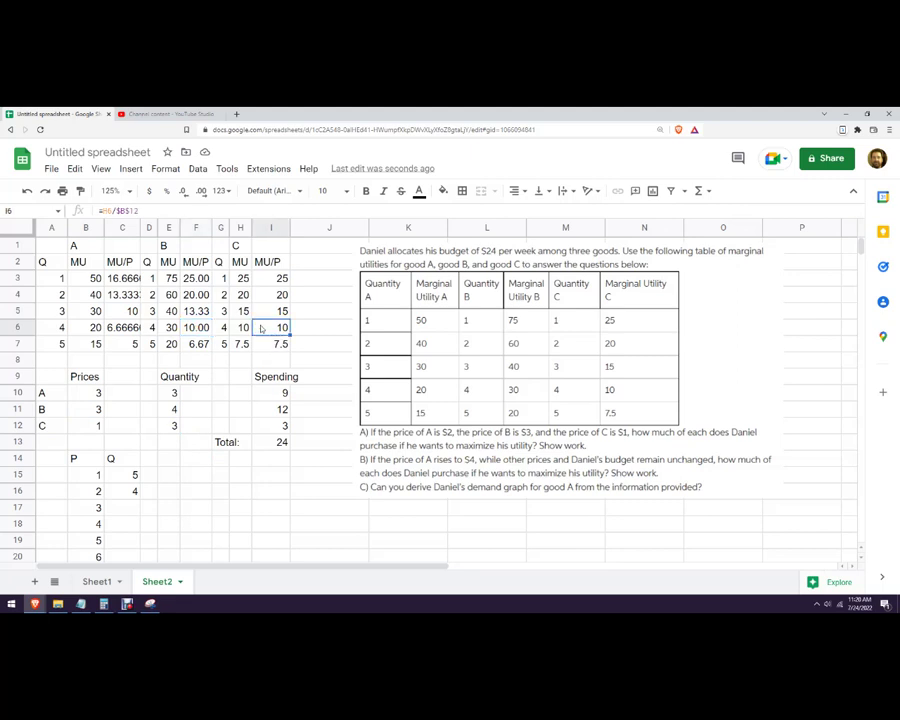
{"action": "left_click", "coordinate": [128, 491]}
{"action": "type", "text": "3"}
{"action": "key", "text": "Return"}
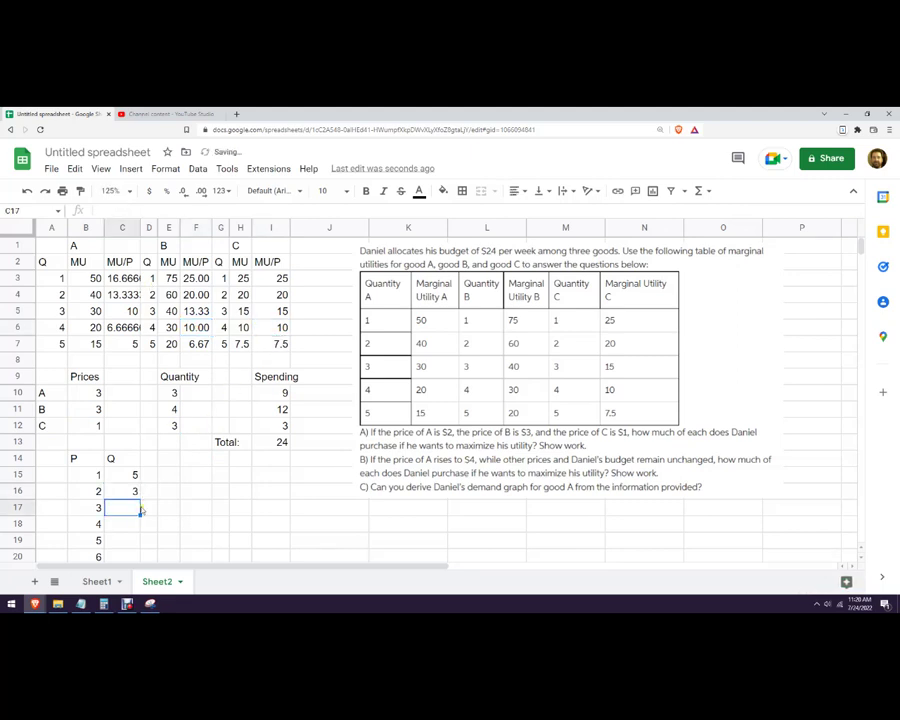
Step: Set good A's price to 4 and check the MU/P formula for its second unit
{"action": "left_click", "coordinate": [86, 395]}
{"action": "type", "text": "4"}
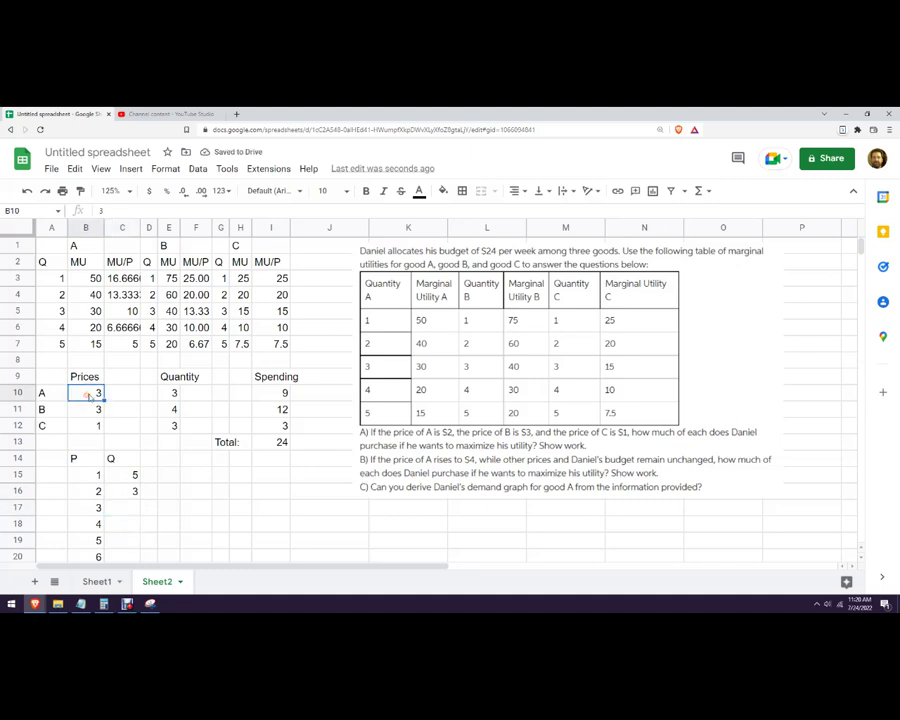
{"action": "key", "text": "Return"}
{"action": "left_click", "coordinate": [171, 396]}
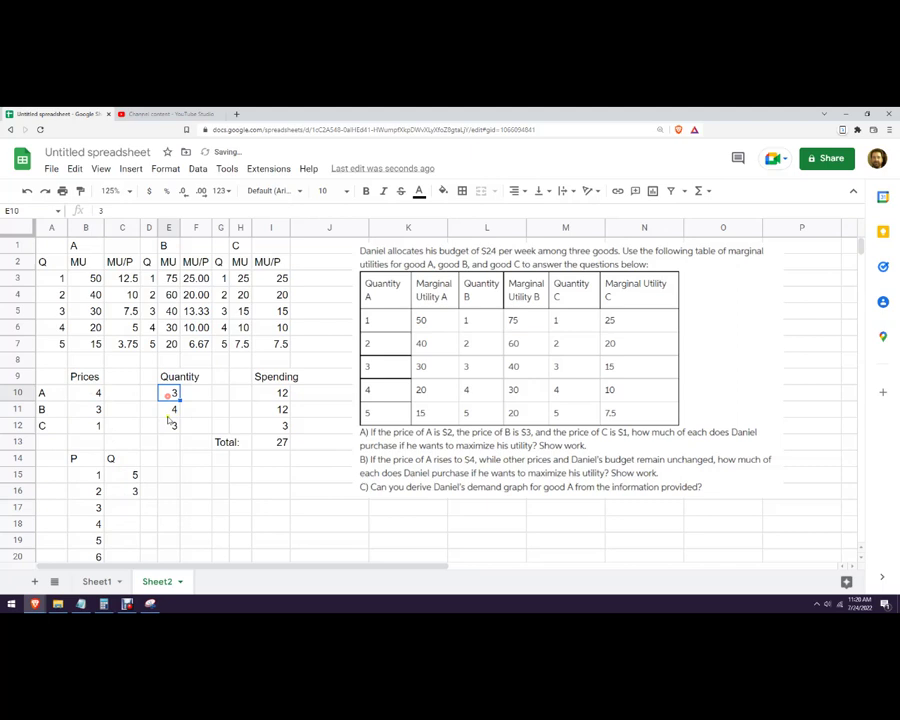
{"action": "left_click", "coordinate": [122, 296]}
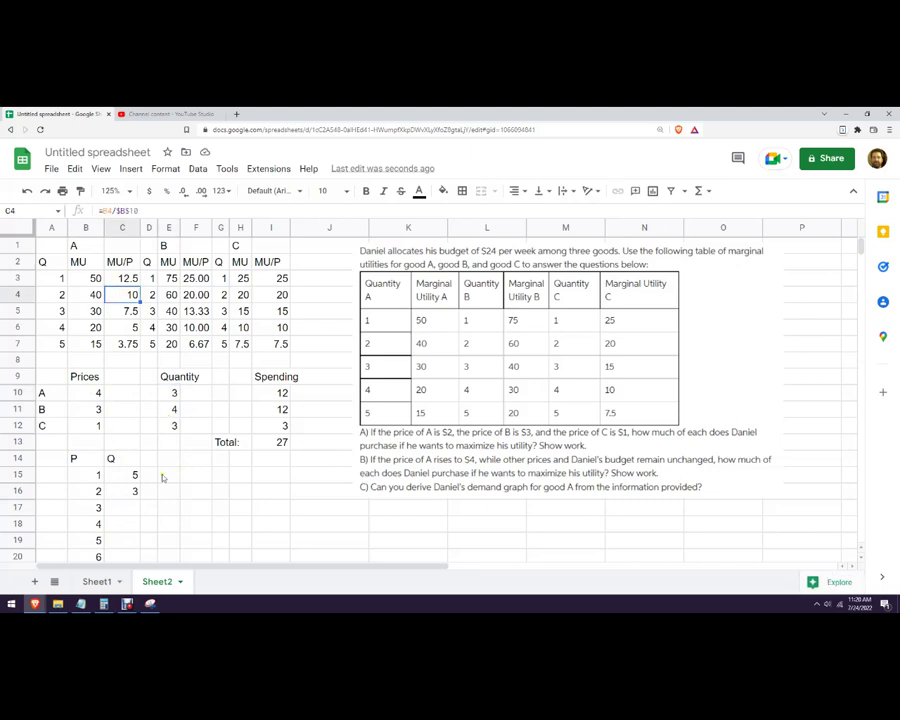
Step: Set good A's price to 2, quantities of A and C to 4, and record quantity 4 at price 2
{"action": "left_click", "coordinate": [97, 393]}
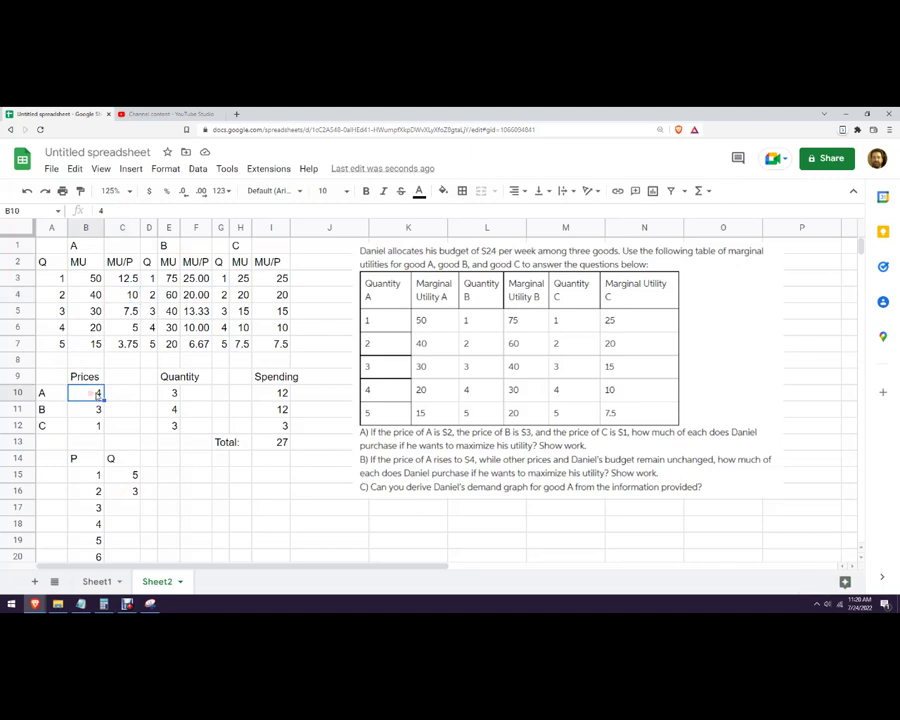
{"action": "type", "text": "2"}
{"action": "key", "text": "Return"}
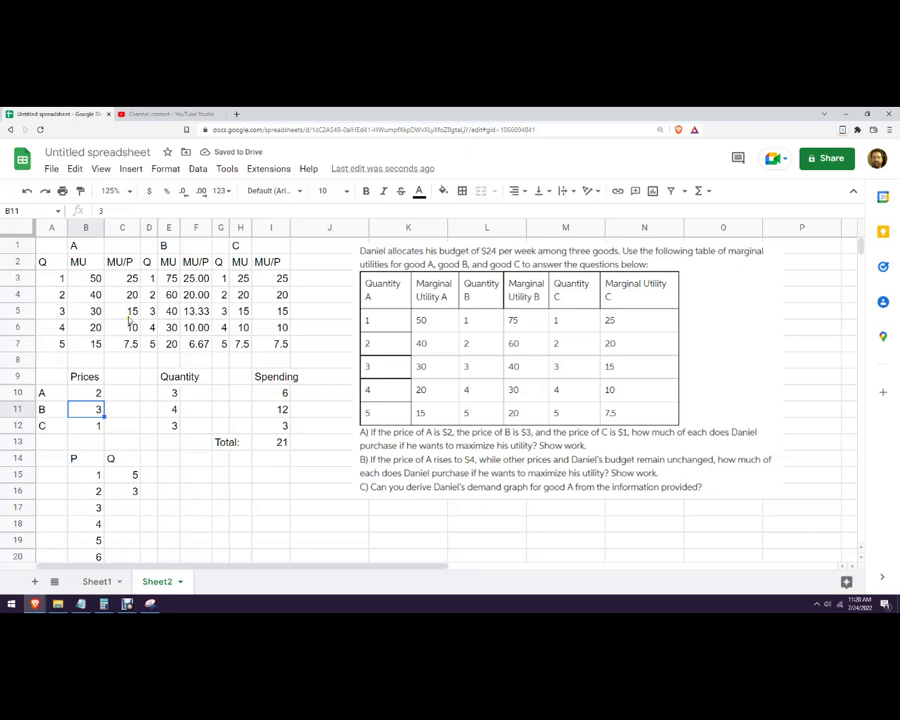
{"action": "left_click", "coordinate": [170, 393]}
{"action": "type", "text": "4"}
{"action": "key", "text": "Return"}
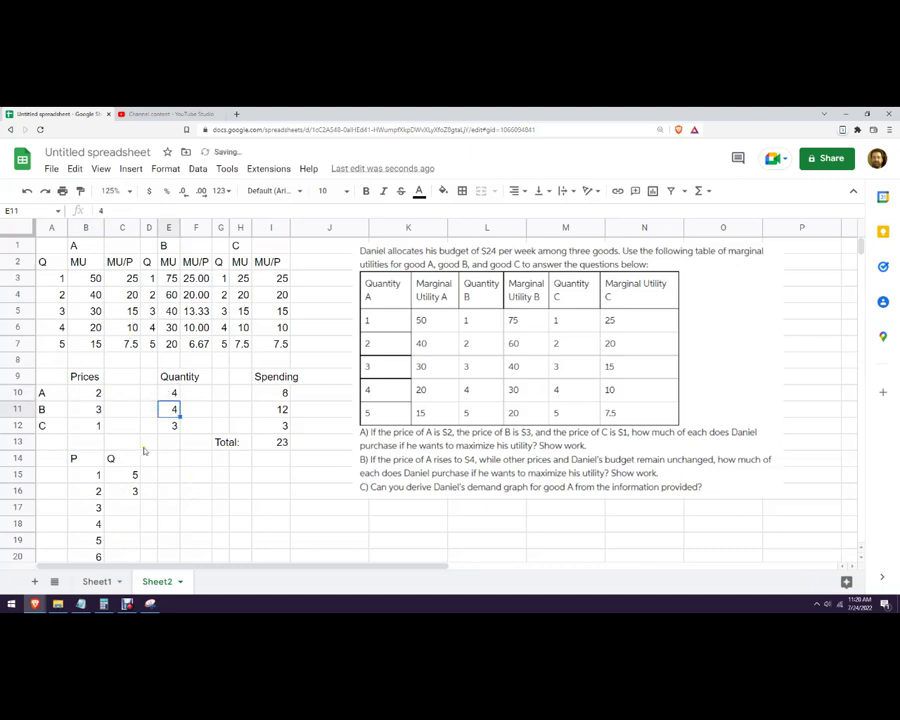
{"action": "left_click", "coordinate": [173, 425]}
{"action": "type", "text": "4"}
{"action": "key", "text": "Return"}
{"action": "left_click", "coordinate": [136, 490]}
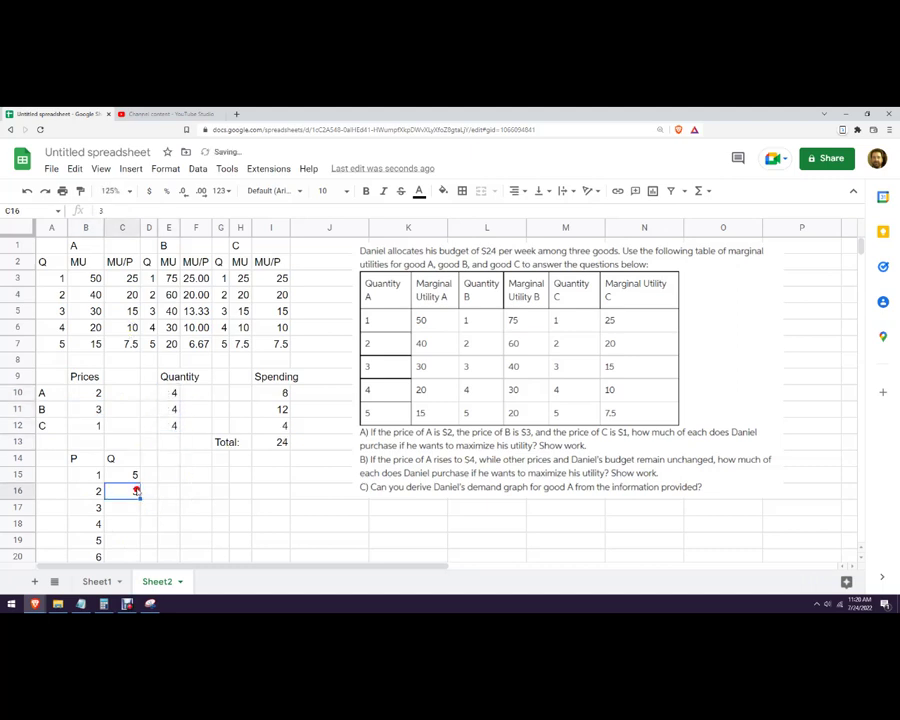
{"action": "type", "text": "4"}
{"action": "key", "text": "Return"}
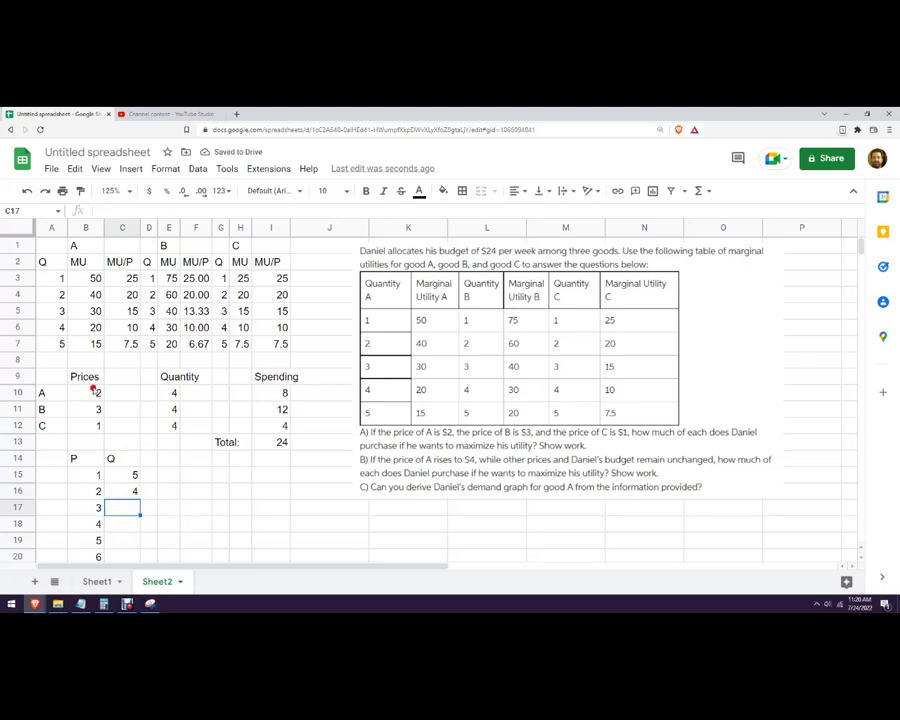
{"action": "left_click", "coordinate": [95, 393]}
Step: Set good A's price to 3 and its quantity to 3, then check the MU/P formula in C5
{"action": "type", "text": "3"}
{"action": "key", "text": "Return"}
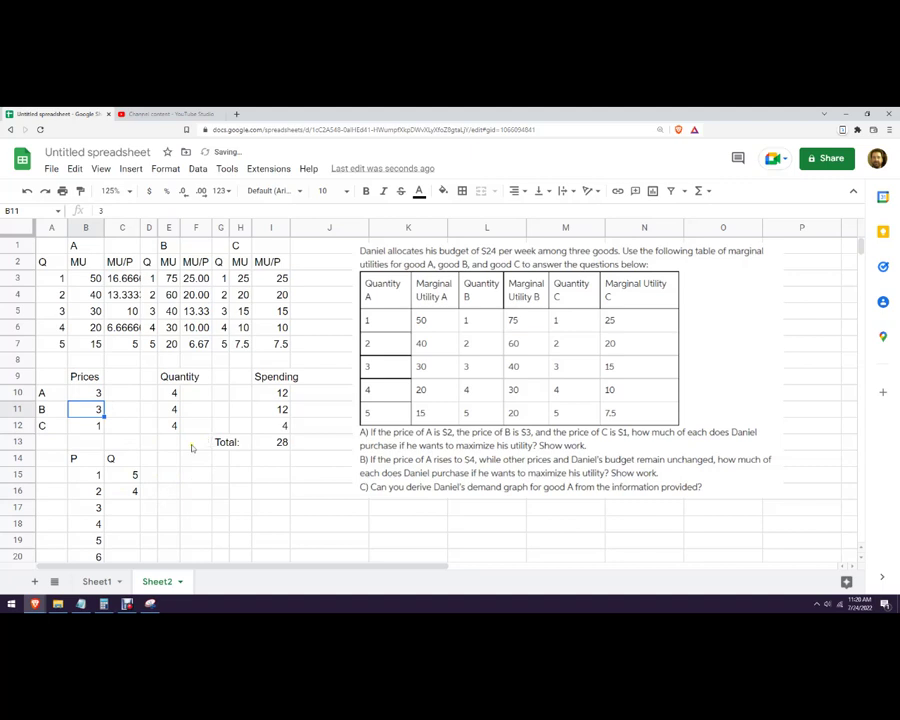
{"action": "left_click", "coordinate": [122, 508]}
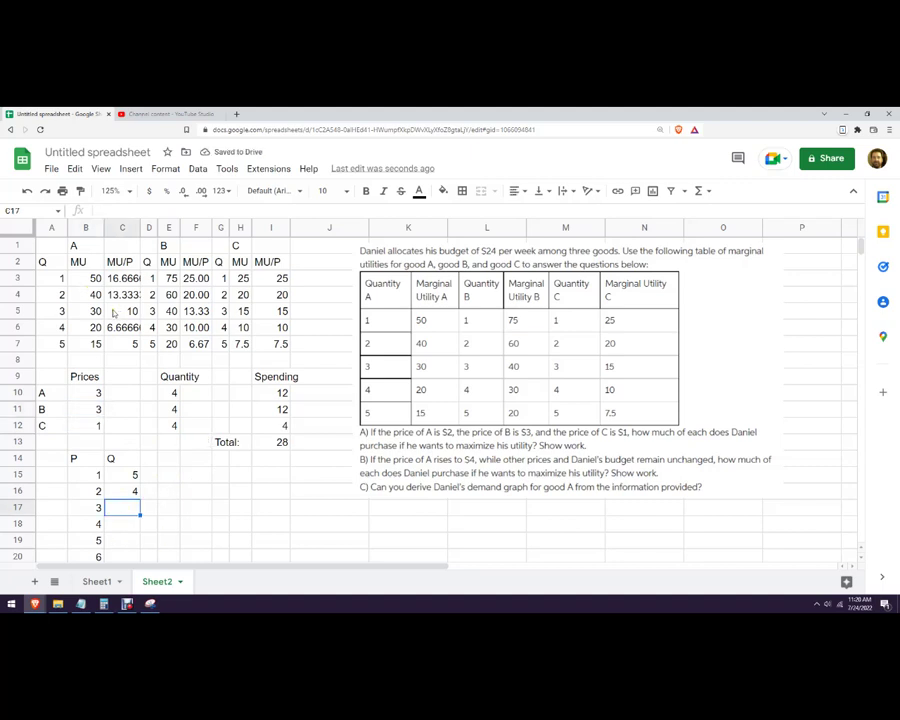
{"action": "left_click", "coordinate": [168, 393]}
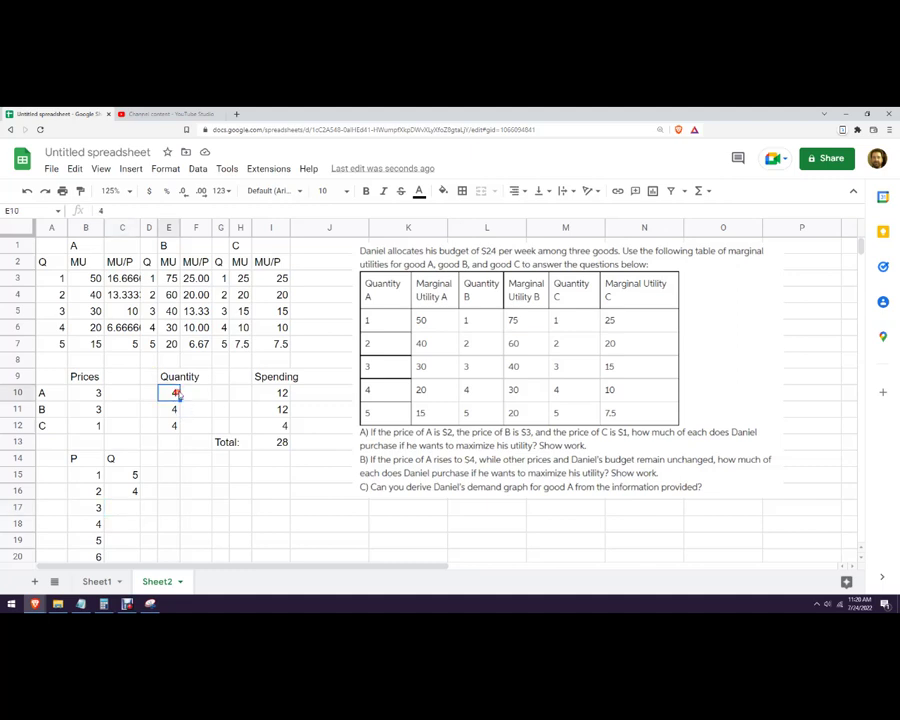
{"action": "type", "text": "3"}
{"action": "key", "text": "Return"}
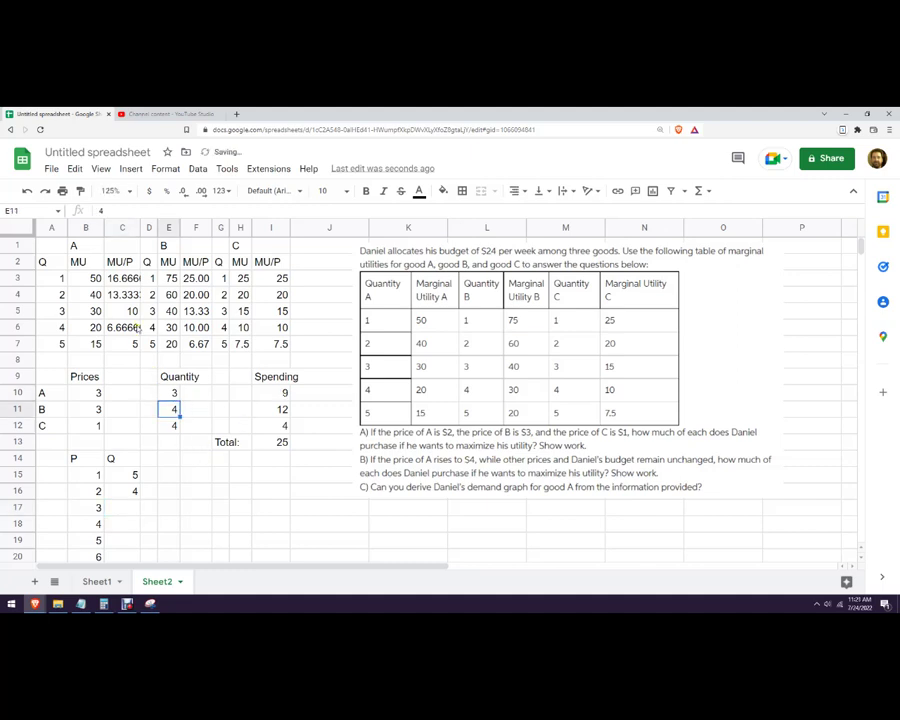
{"action": "left_click", "coordinate": [130, 311]}
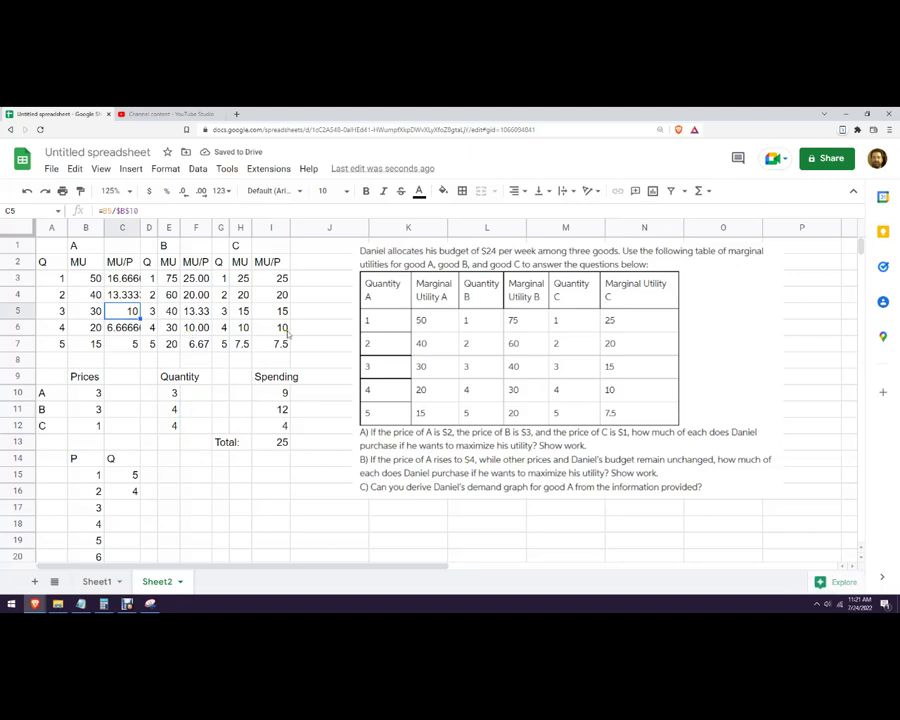
Step: Set good C's quantity to 3 and record quantity 3 at price 3 in the schedule
{"action": "left_click", "coordinate": [170, 430]}
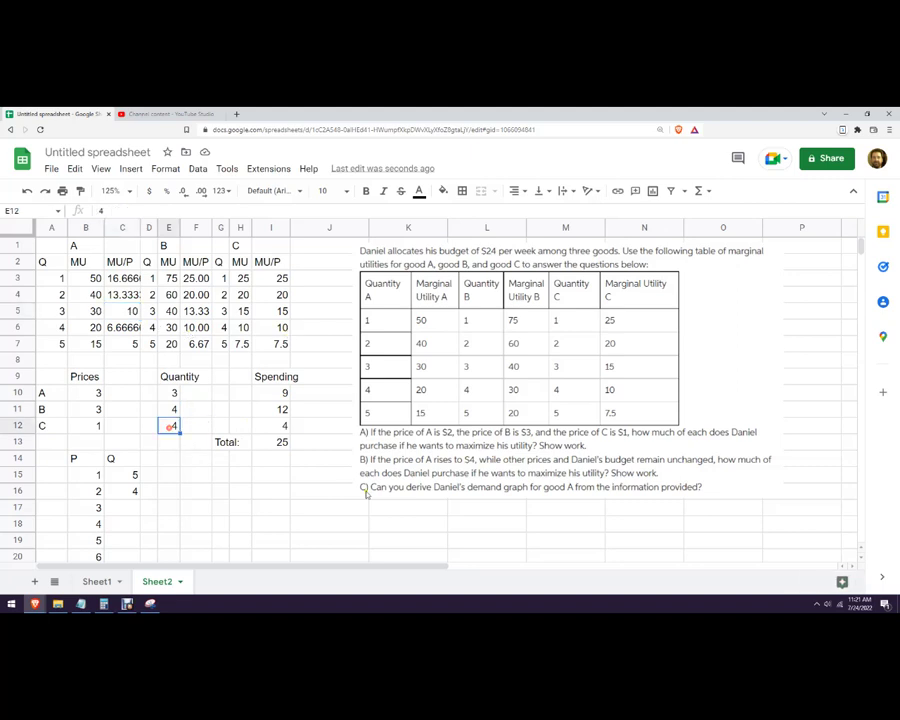
{"action": "type", "text": "3"}
{"action": "key", "text": "Return"}
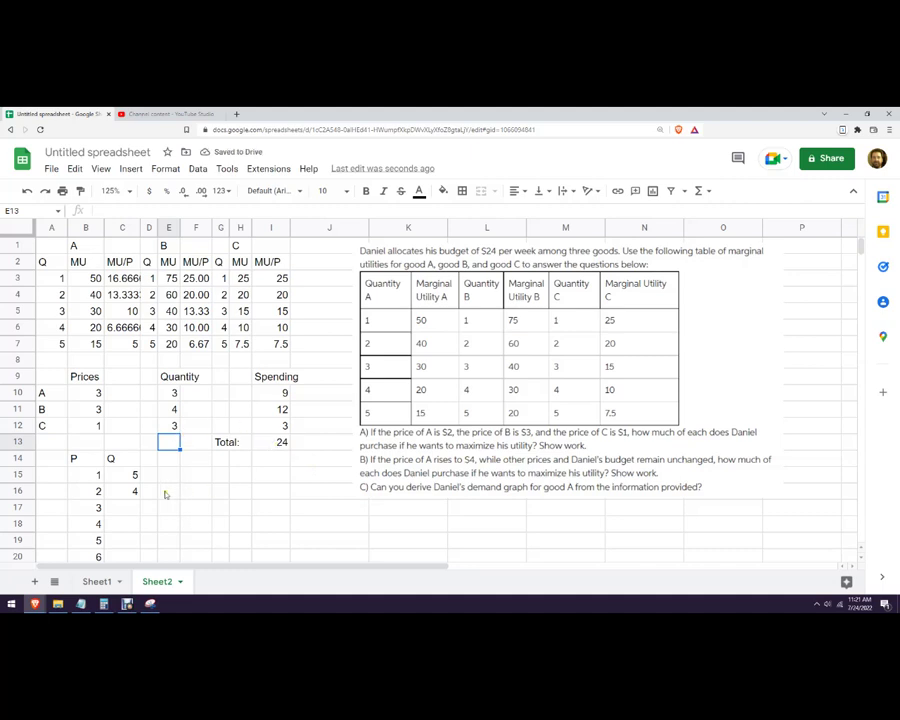
{"action": "left_click", "coordinate": [124, 507]}
{"action": "type", "text": "3"}
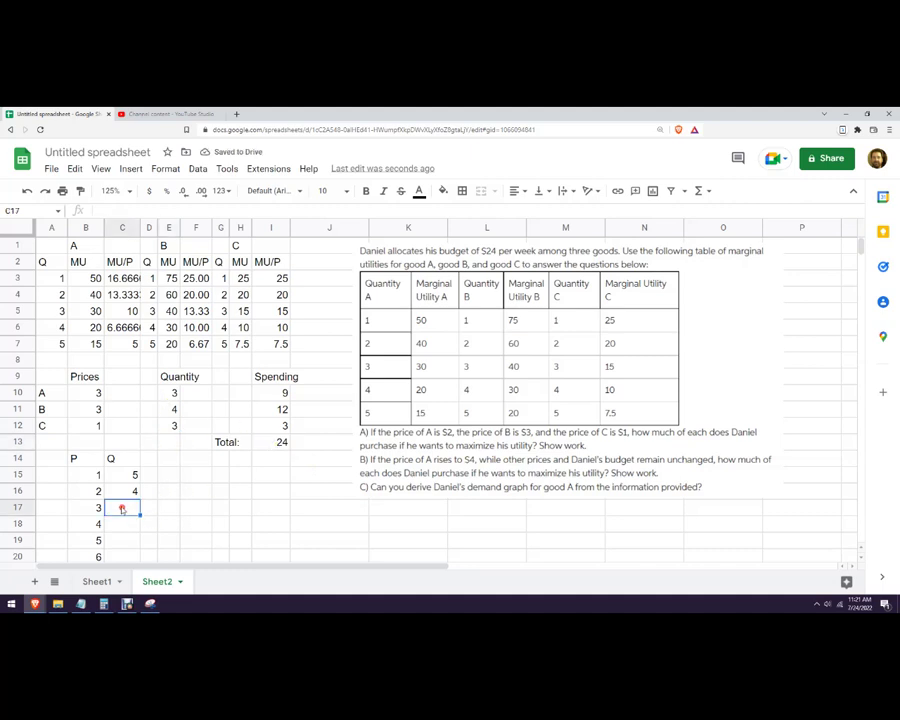
{"action": "key", "text": "Return"}
Step: Raise good A's price to 4 and try a quantity of 3 for good B
{"action": "left_click", "coordinate": [98, 393]}
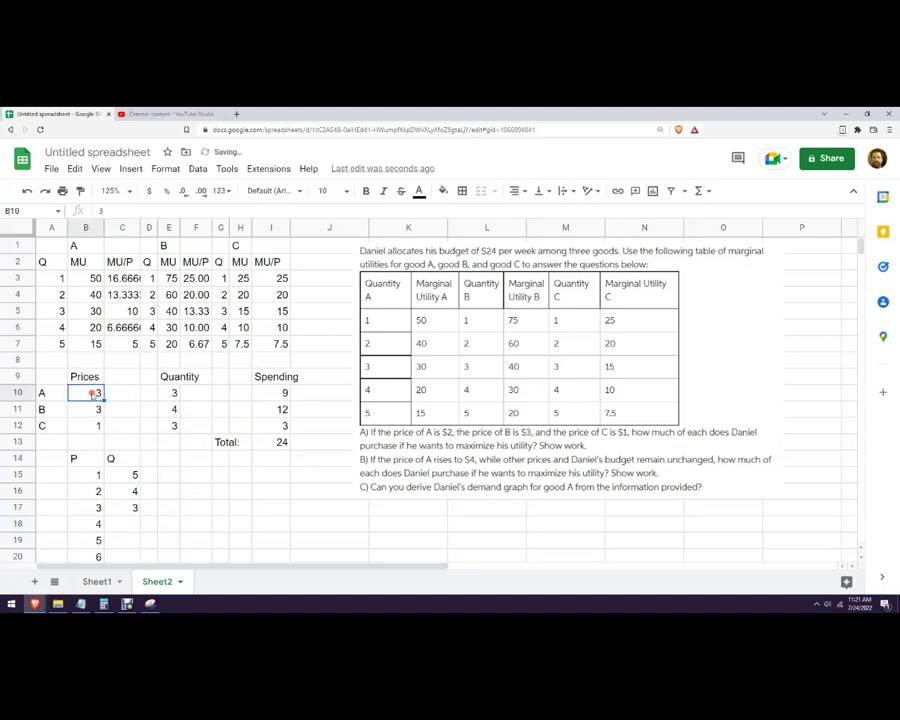
{"action": "type", "text": "4"}
{"action": "key", "text": "Return"}
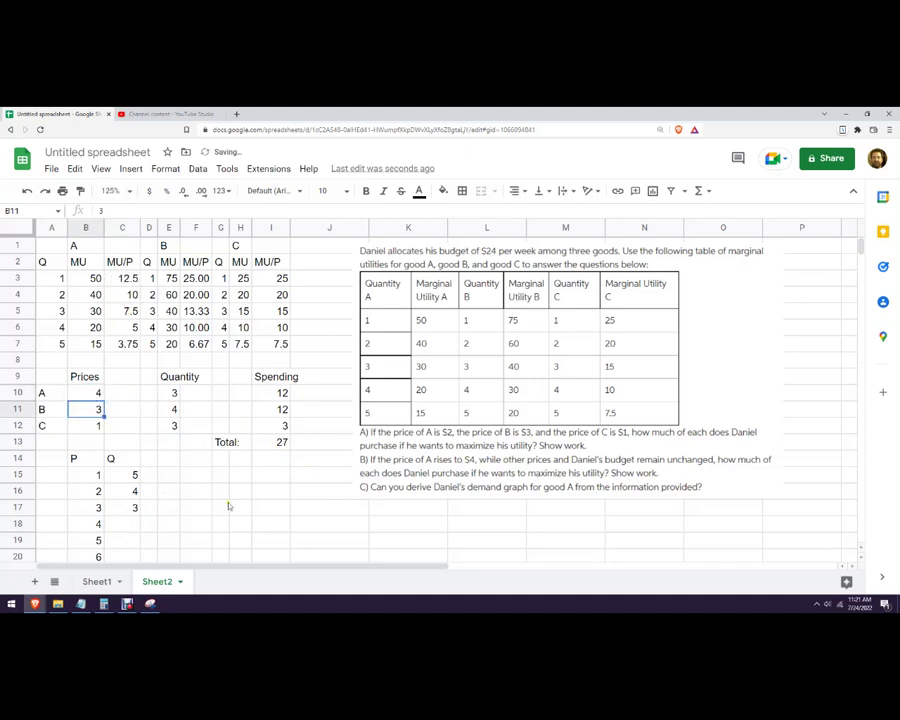
{"action": "left_click", "coordinate": [170, 410]}
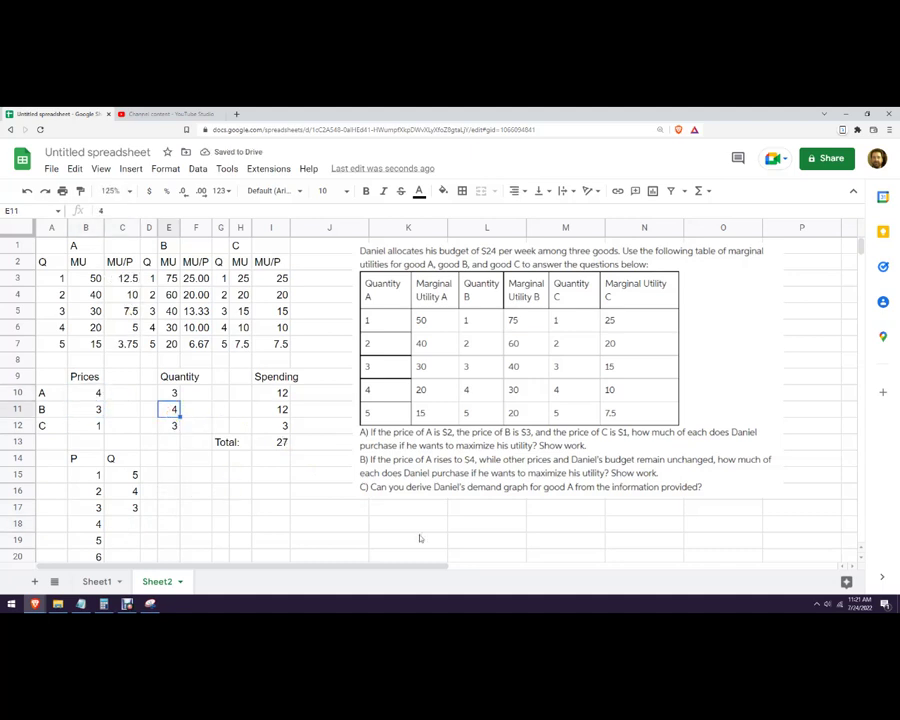
{"action": "type", "text": "3"}
{"action": "key", "text": "Return"}
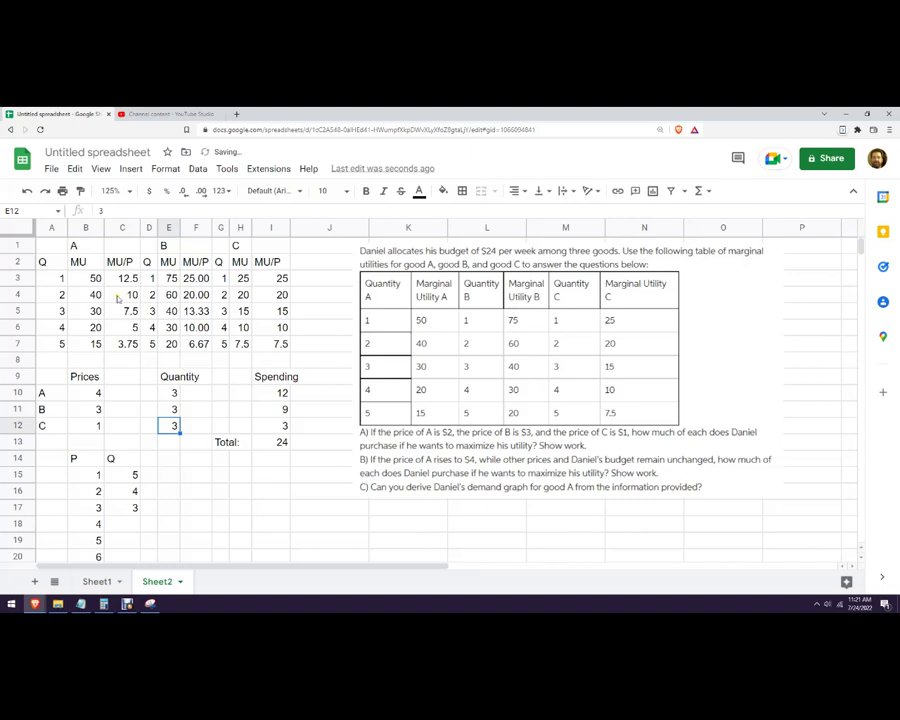
Step: Clear the quantities of goods A, B and C while checking each good's MU/P values
{"action": "left_click", "coordinate": [124, 295]}
{"action": "left_click", "coordinate": [124, 311]}
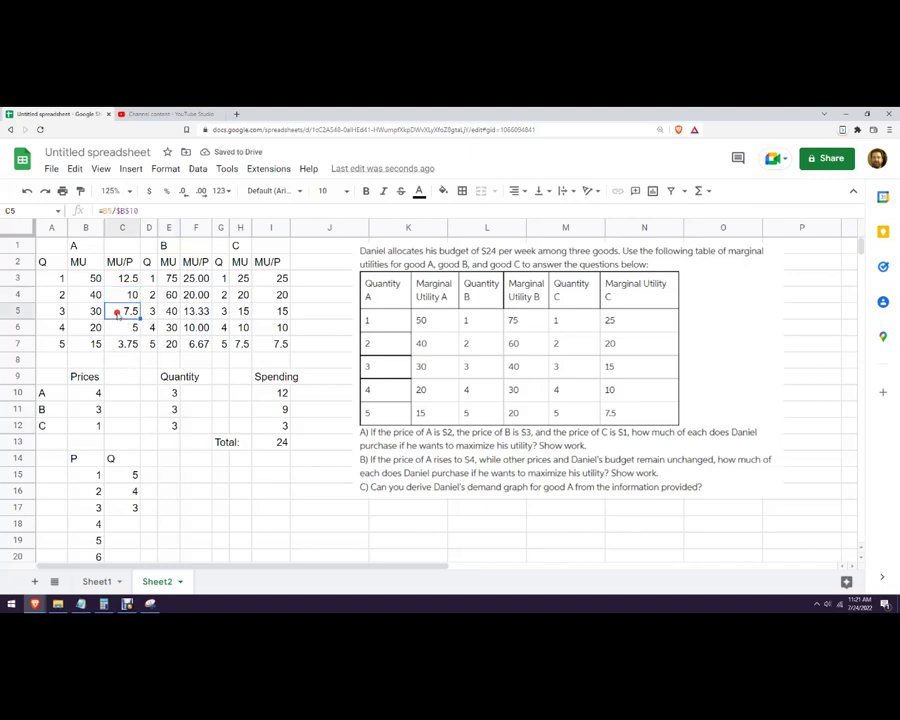
{"action": "left_click", "coordinate": [170, 393]}
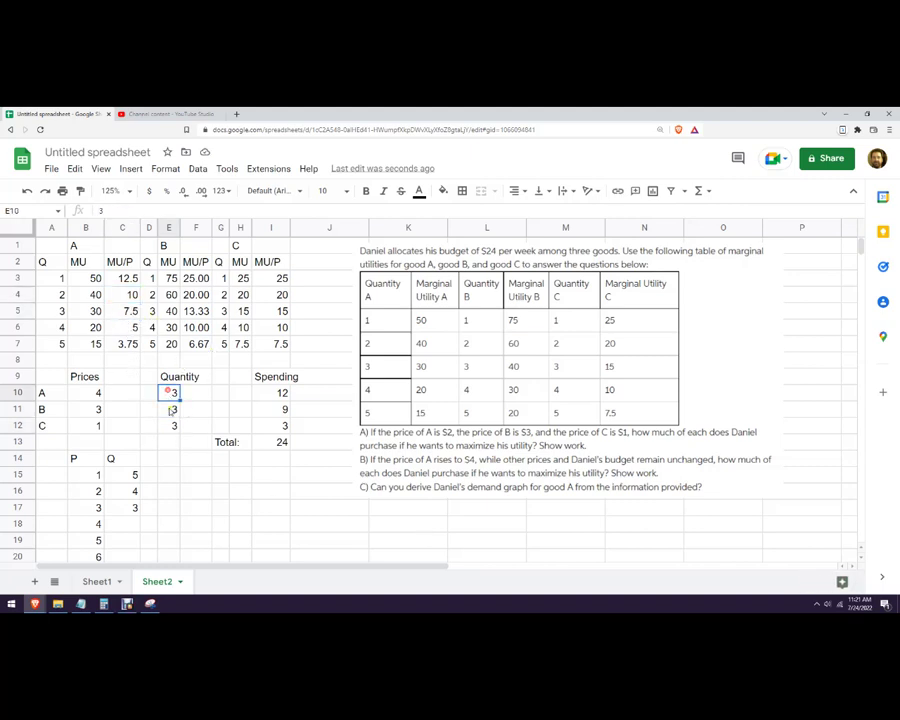
{"action": "key", "text": "Delete"}
{"action": "left_click", "coordinate": [170, 410]}
{"action": "left_click_drag", "start_coordinate": [169, 410], "coordinate": [169, 424]}
{"action": "key", "text": "Delete"}
{"action": "left_click", "coordinate": [172, 393]}
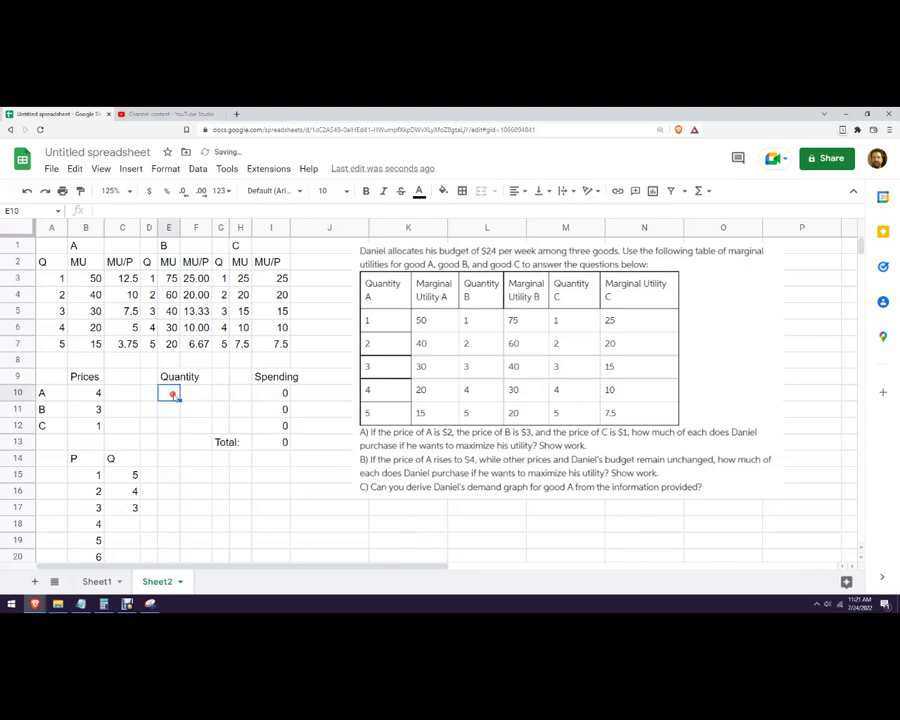
{"action": "left_click", "coordinate": [134, 298]}
{"action": "key", "text": "Down"}
{"action": "key", "text": "Down"}
{"action": "key", "text": "Right"}
{"action": "key", "text": "Right"}
{"action": "key", "text": "Right"}
{"action": "key", "text": "Right"}
{"action": "key", "text": "Right"}
{"action": "key", "text": "Right"}
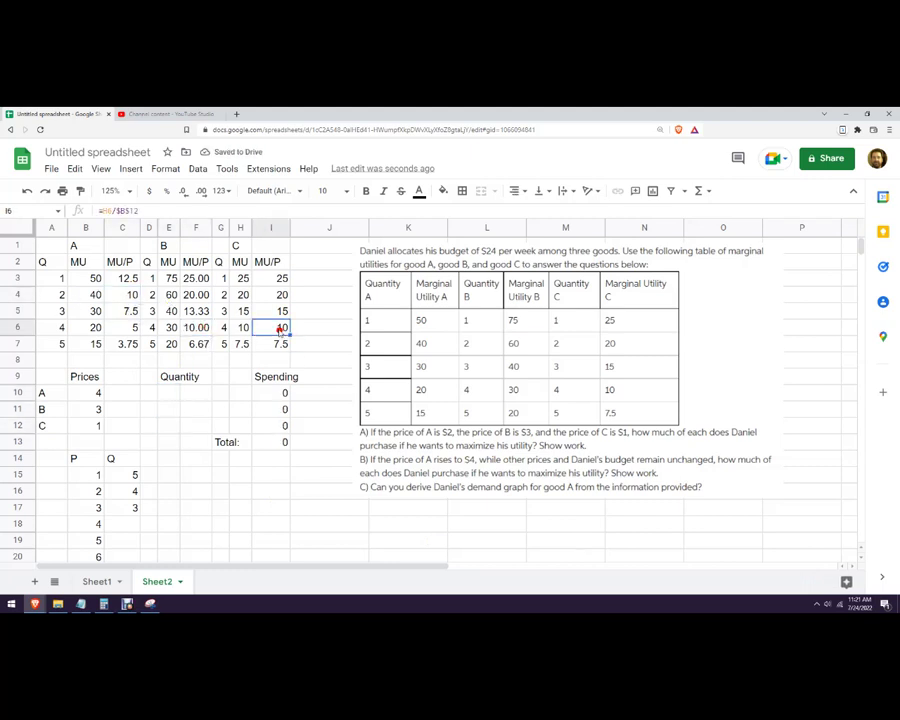
Step: Enter quantities 2, 4 and 4 for goods A, B and C, totalling 24
{"action": "left_click", "coordinate": [172, 393]}
{"action": "type", "text": "2"}
{"action": "key", "text": "Return"}
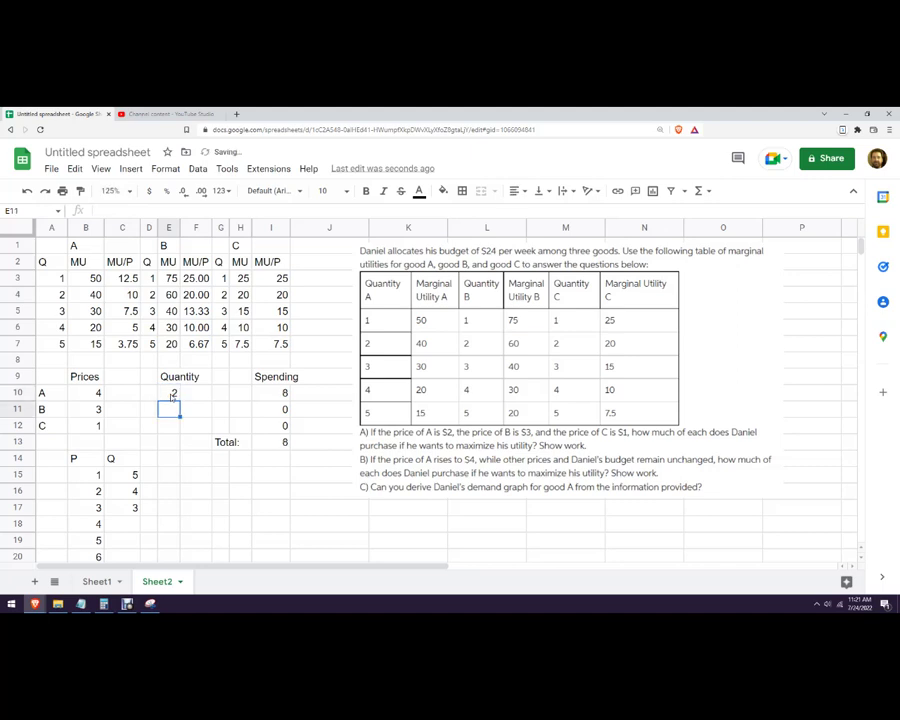
{"action": "type", "text": "4"}
{"action": "key", "text": "Return"}
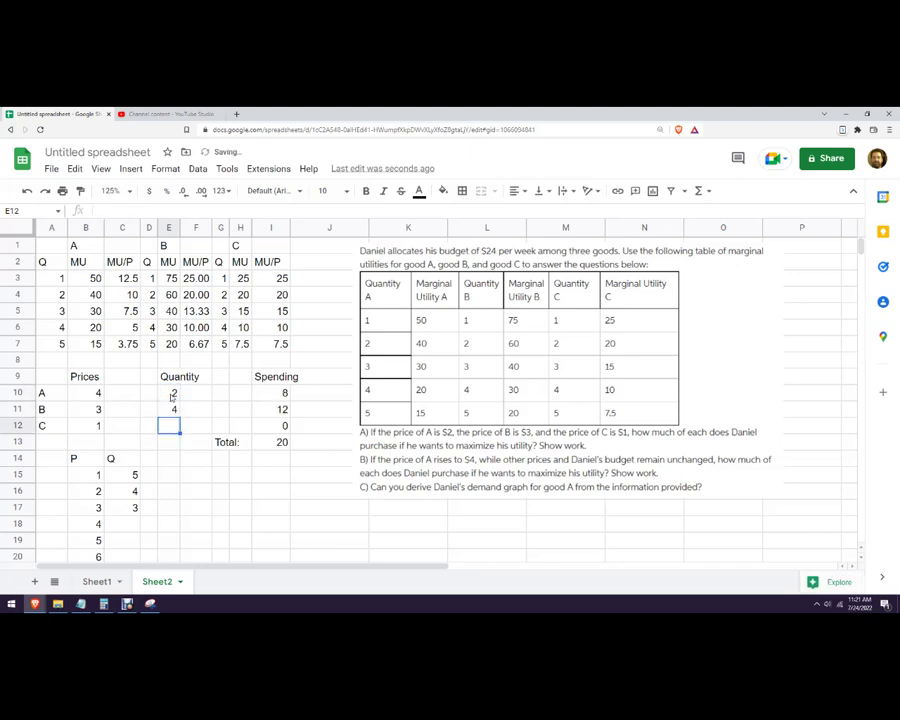
{"action": "type", "text": "4"}
{"action": "key", "text": "Return"}
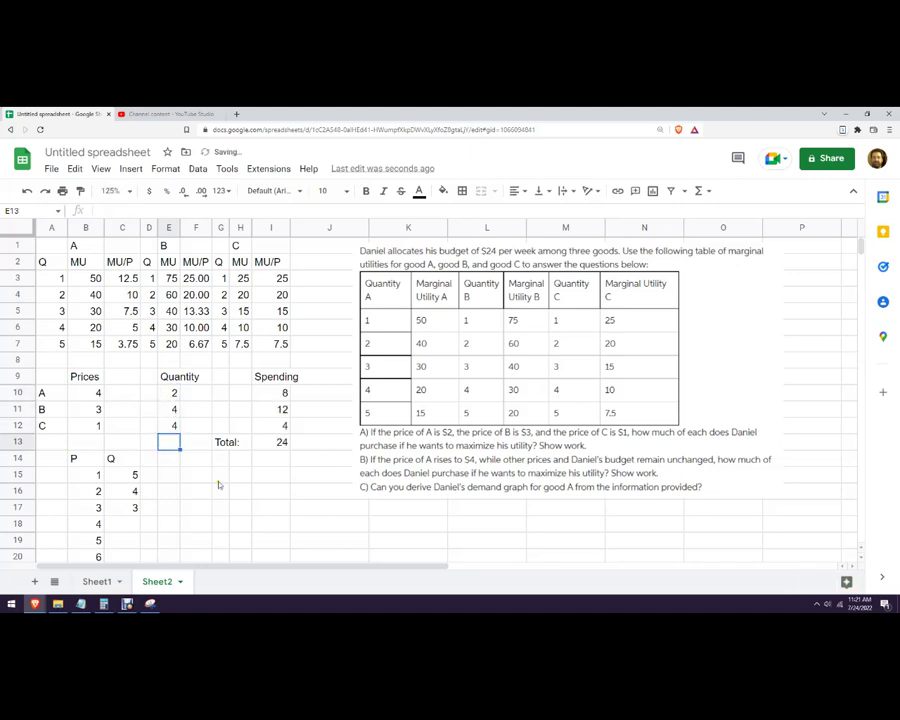
Step: Record quantity 2 at price 4 in the demand schedule
{"action": "left_click", "coordinate": [125, 526]}
{"action": "type", "text": "4"}
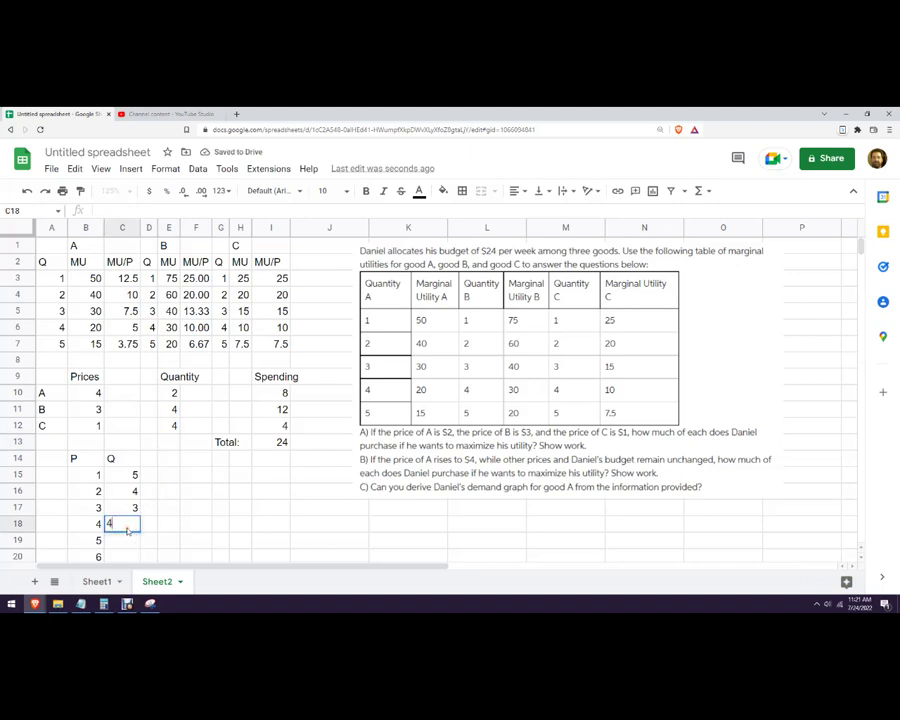
{"action": "key", "text": "Return"}
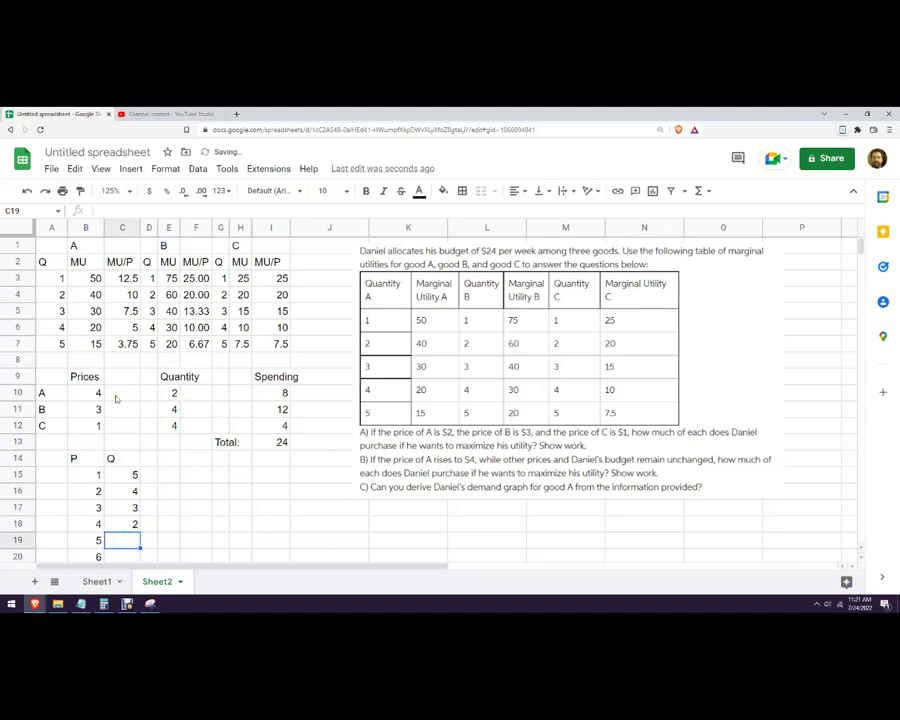
{"action": "left_click", "coordinate": [96, 394]}
Step: Raise good A's price to 5 and cut its quantity to 1, checking its MU/P
{"action": "type", "text": "5"}
{"action": "key", "text": "Return"}
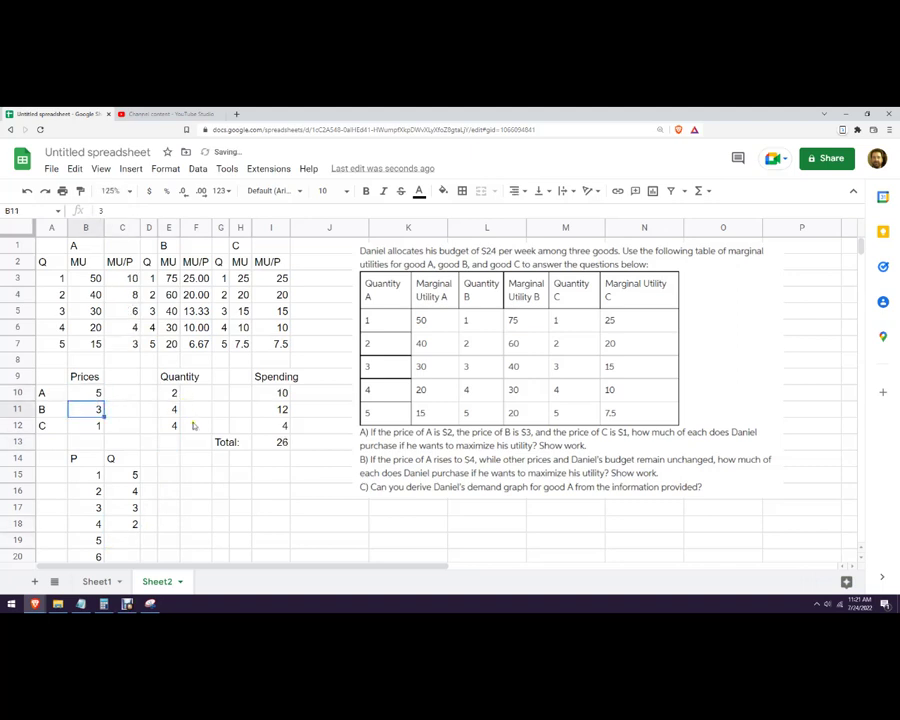
{"action": "left_click", "coordinate": [175, 393]}
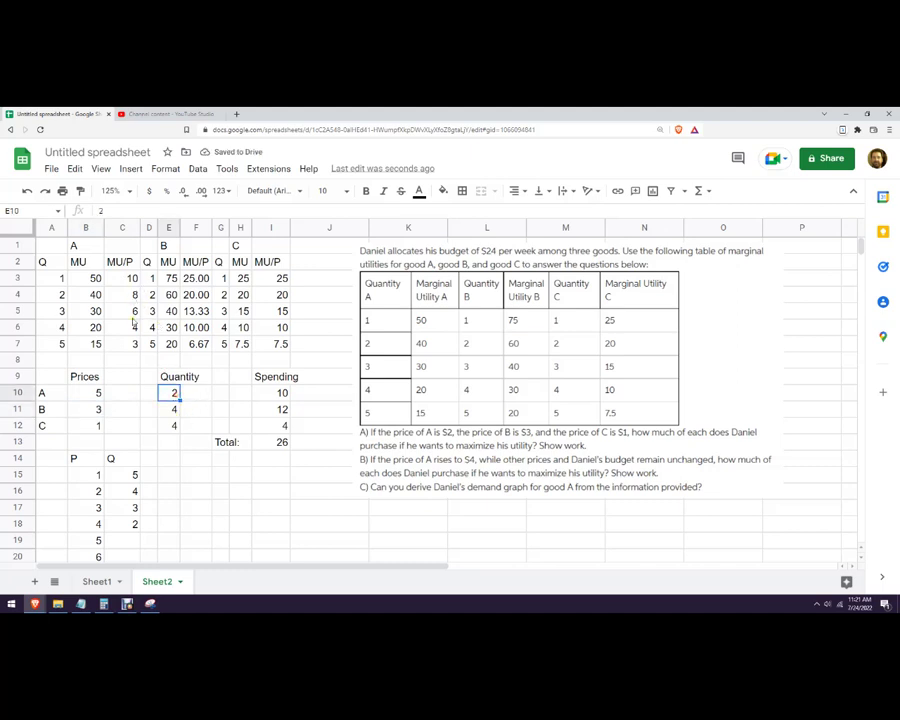
{"action": "left_click", "coordinate": [131, 280]}
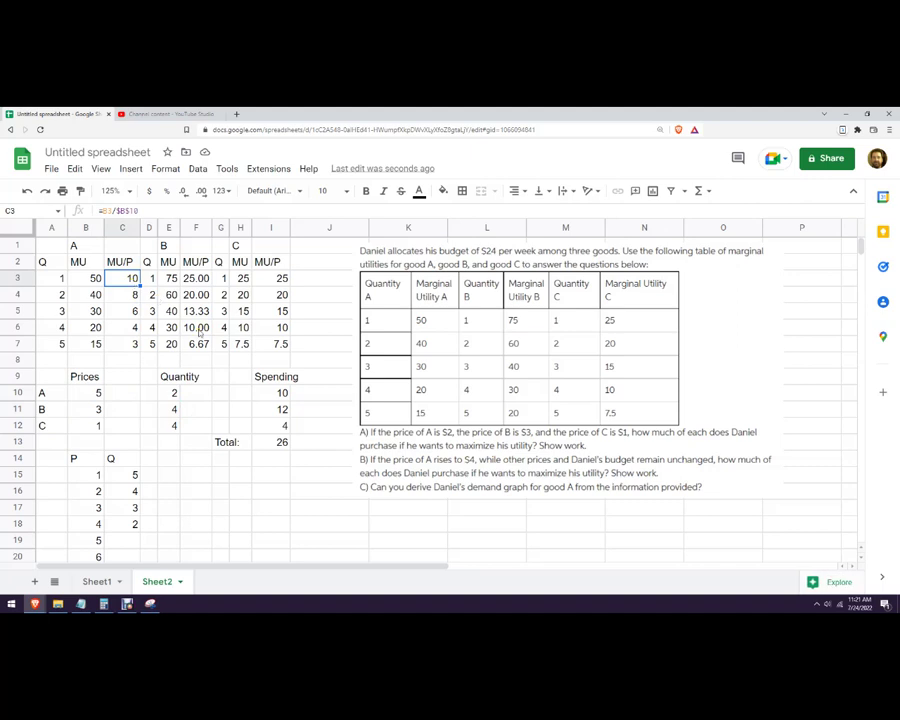
{"action": "left_click", "coordinate": [174, 393]}
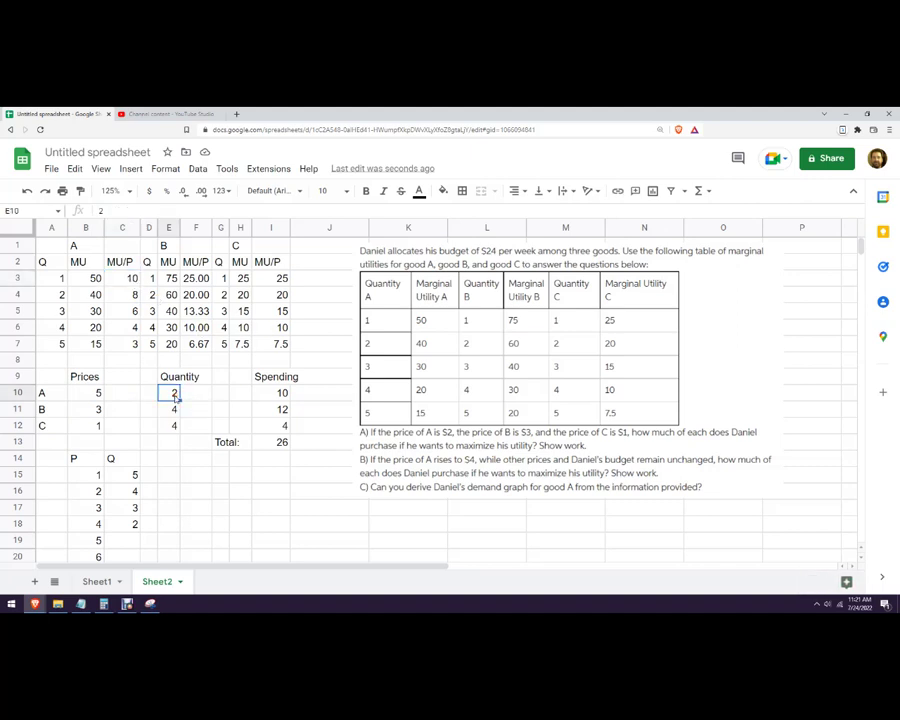
{"action": "type", "text": "1"}
{"action": "key", "text": "Return"}
{"action": "left_click", "coordinate": [172, 393]}
Step: Record quantity 1 at price 5 in C19 to finish the demand schedule
{"action": "left_click", "coordinate": [123, 540]}
{"action": "type", "text": "1"}
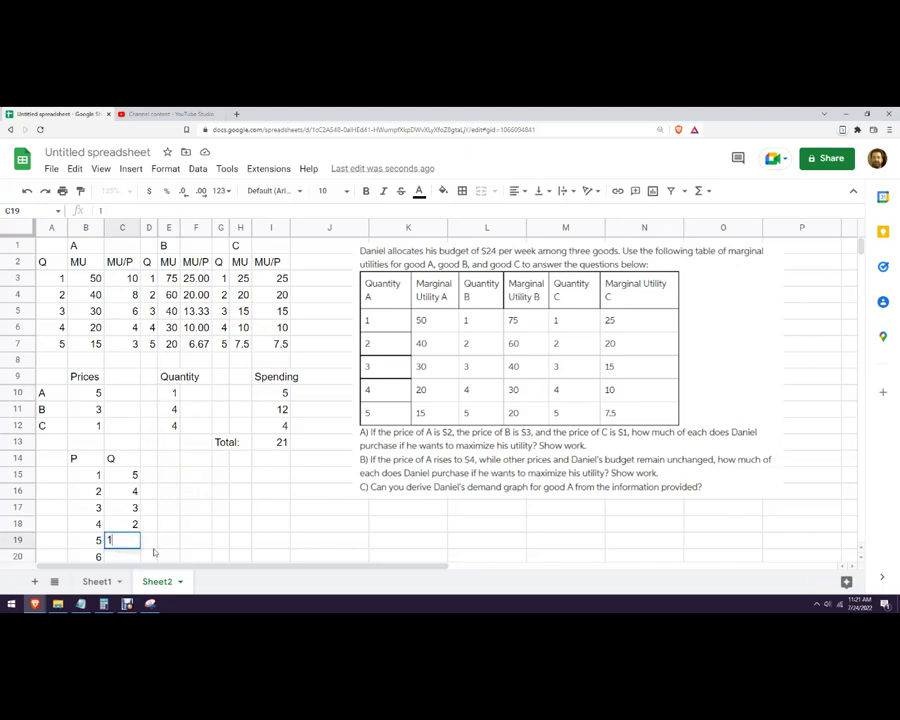
{"action": "key", "text": "Return"}
{"action": "left_click", "coordinate": [200, 509]}
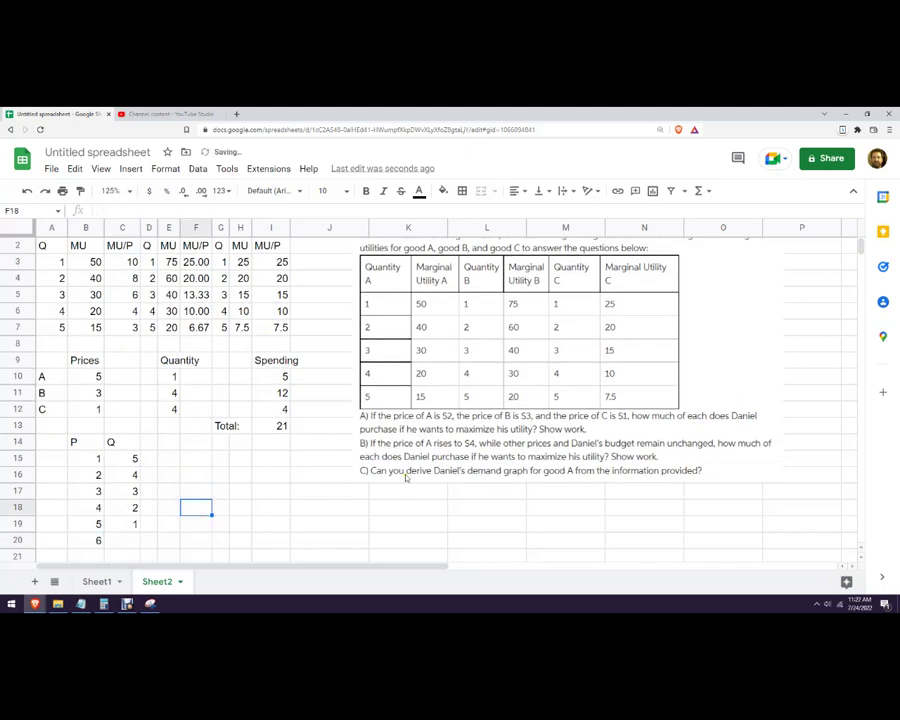